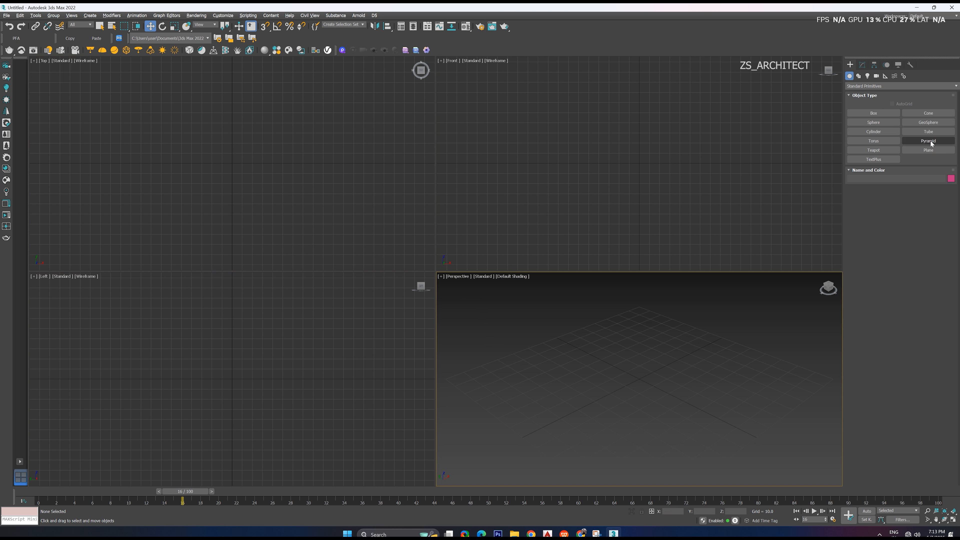
Create a teapot with a radius of about 23.2 near the grid centre in the Perspective viewport and leave the creation mode
left_click(873, 150)
left_click_drag(650, 354, 682, 365)
right_click(682, 363)
scroll(686, 339, "up", 5)
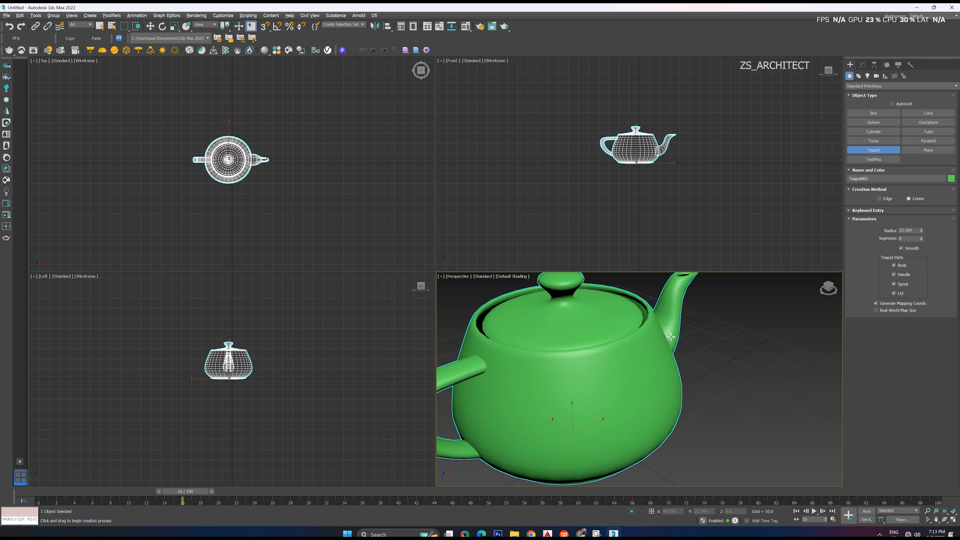
key("w")
scroll(624, 372, "down", 2)
middle_click_drag(604, 372, 610, 377)
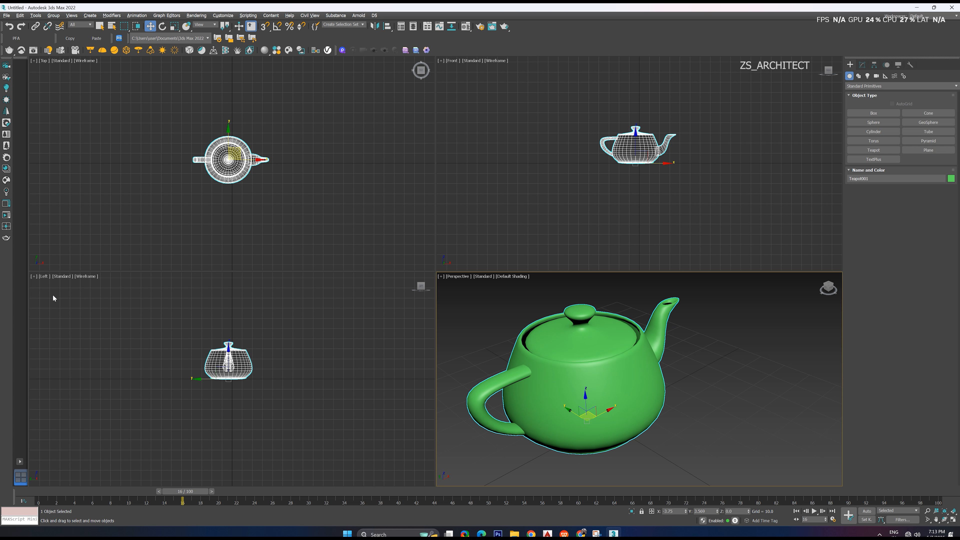
Deselect the teapot and inspect it by zooming and panning in the Perspective viewport
left_click(516, 353)
scroll(569, 368, "down", 3)
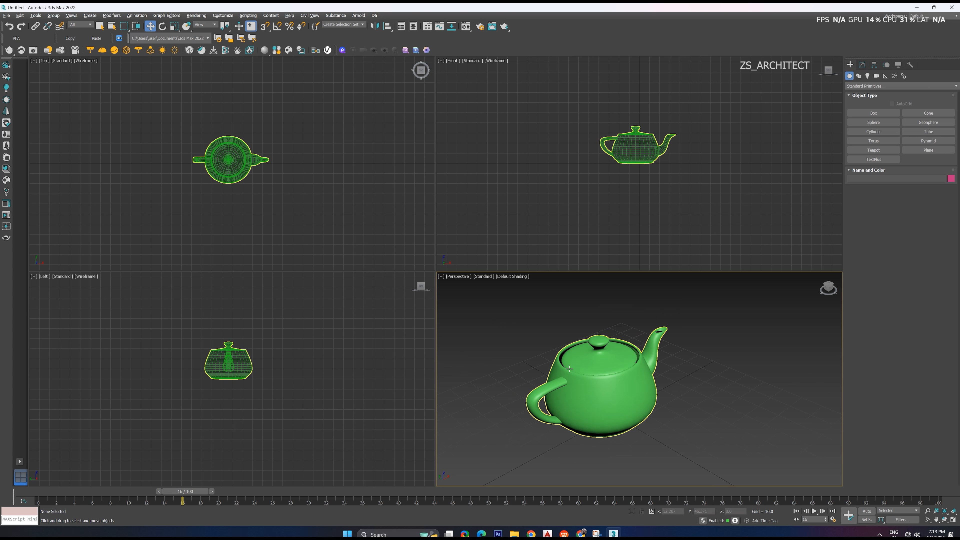
scroll(569, 369, "down", 3)
middle_click_drag(569, 369, 559, 365)
scroll(561, 366, "up", 3)
middle_click_drag(642, 371, 703, 385)
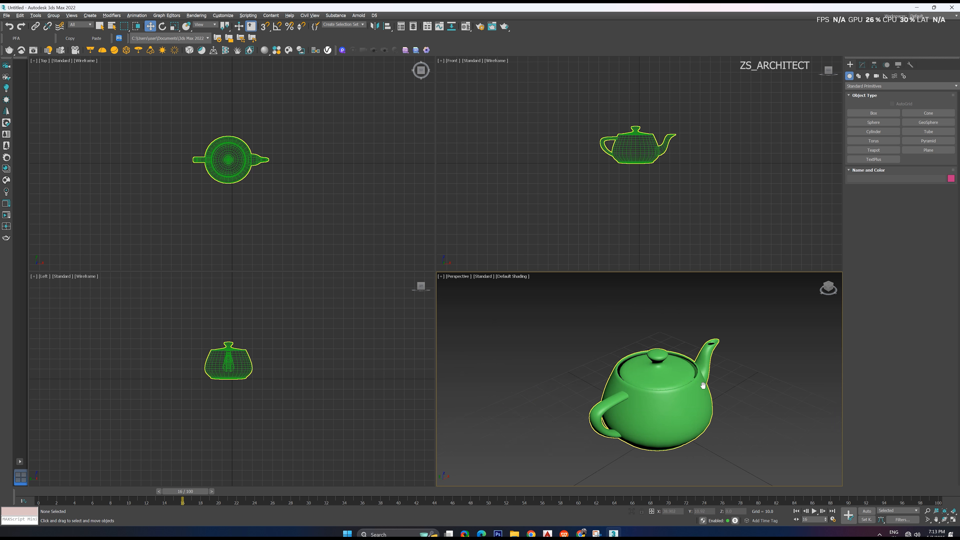
scroll(635, 363, "down", 3)
scroll(641, 382, "up", 5)
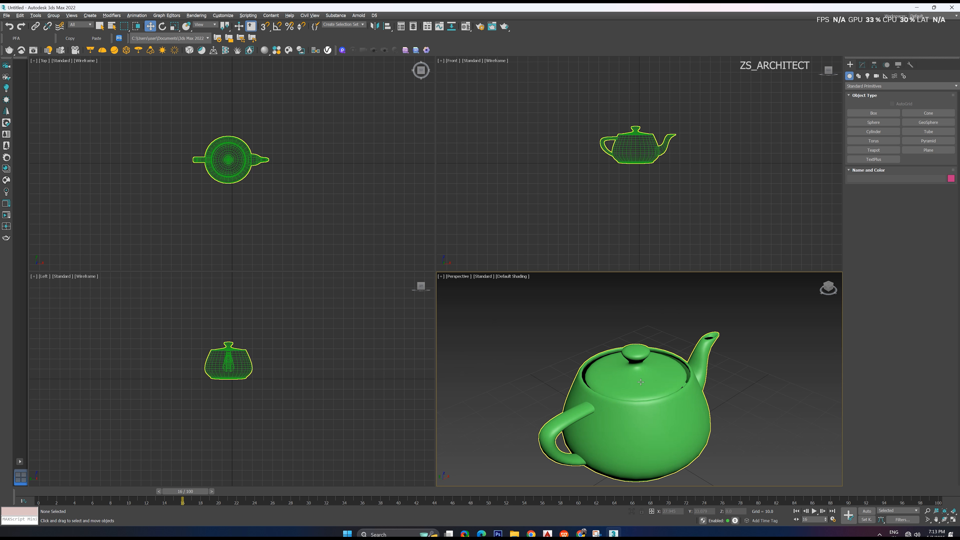
scroll(641, 382, "down", 3)
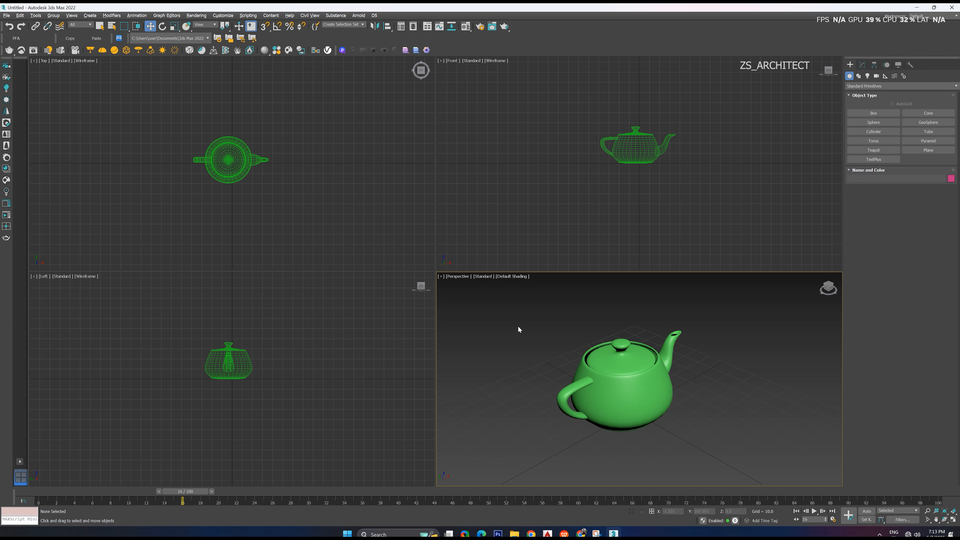
Maximize the Perspective viewport to view the teapot, and restore the four-viewport layout
left_click(444, 279)
left_click(449, 284)
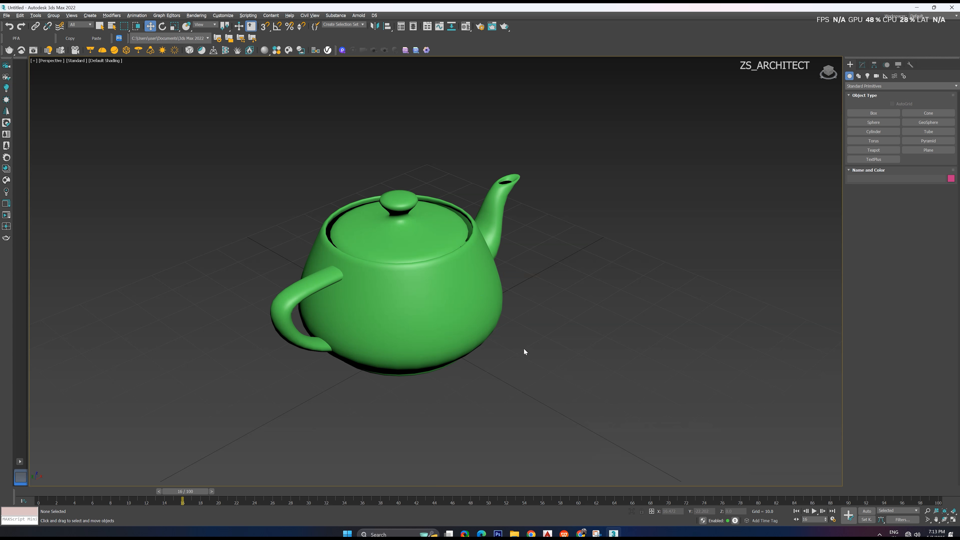
scroll(524, 349, "down", 4)
middle_click_drag(463, 325, 499, 330, "alt")
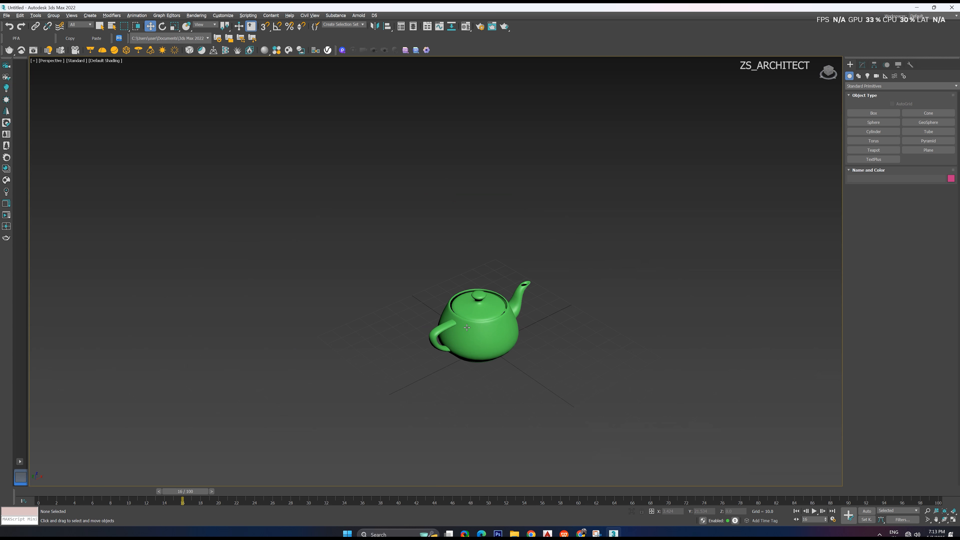
left_click(33, 61)
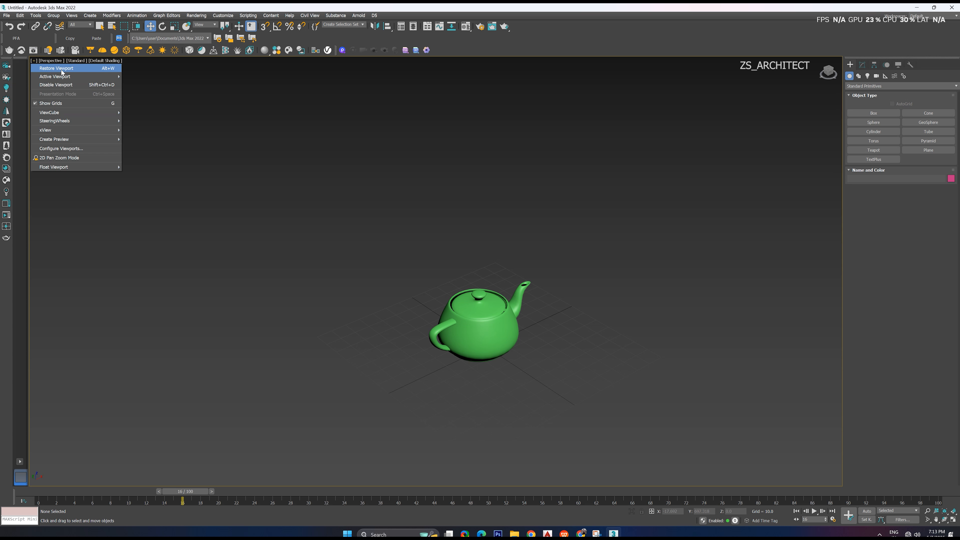
left_click(73, 69)
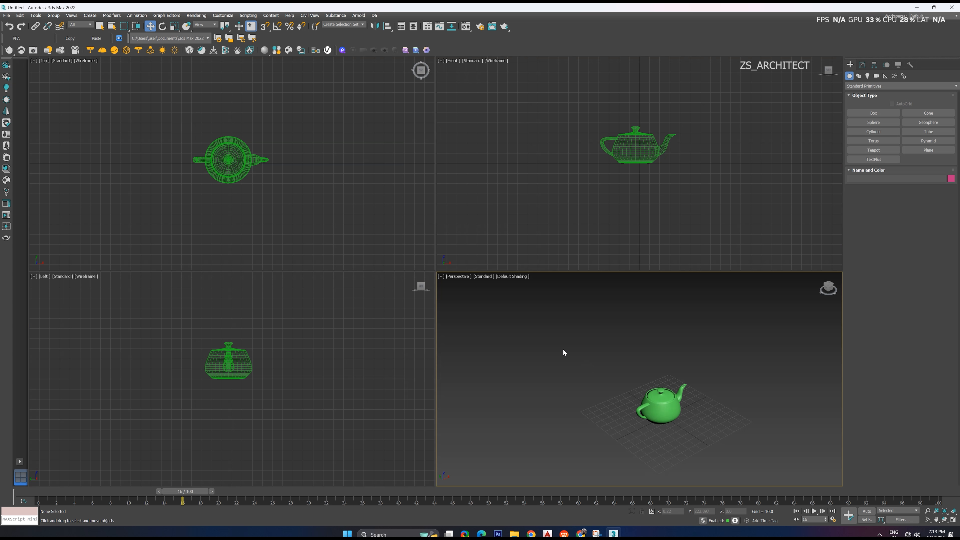
View the Perspective and Front viewports maximized one after the other, restoring the four-viewport layout each time
left_click(441, 277)
left_click(577, 314)
key("alt+w")
key("alt+w")
left_click(551, 208)
key("alt+w")
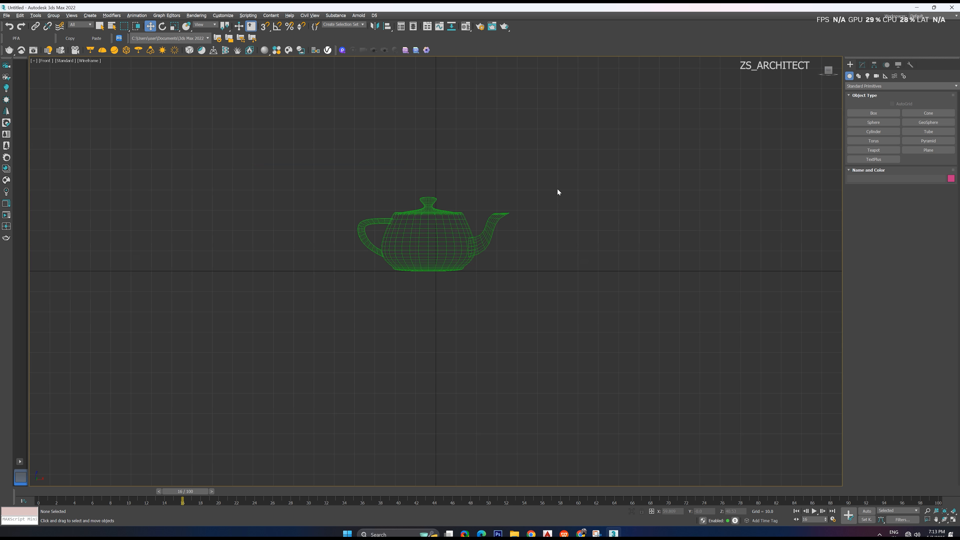
key("alt+w")
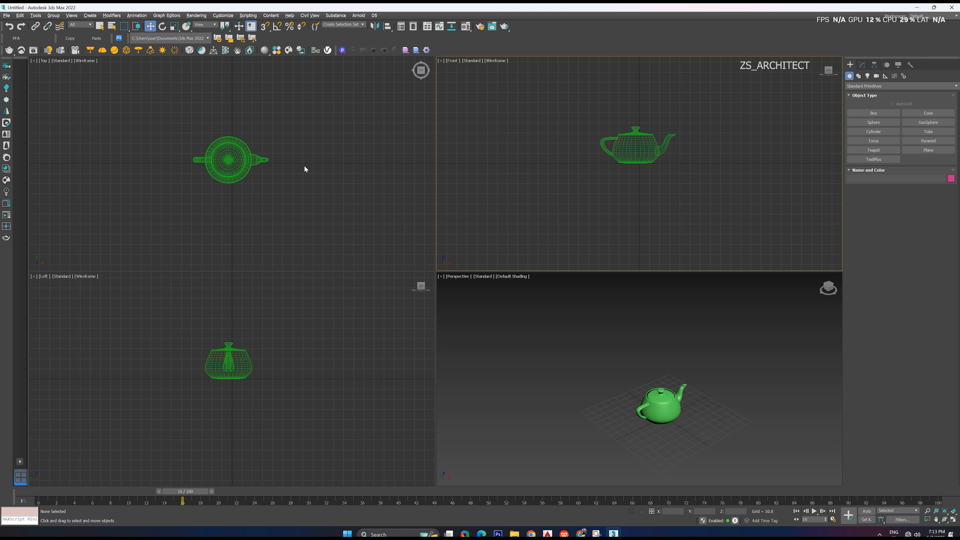
View the Top, Left and Perspective viewports maximized in turn, restoring the four-viewport layout after each
left_click(306, 183)
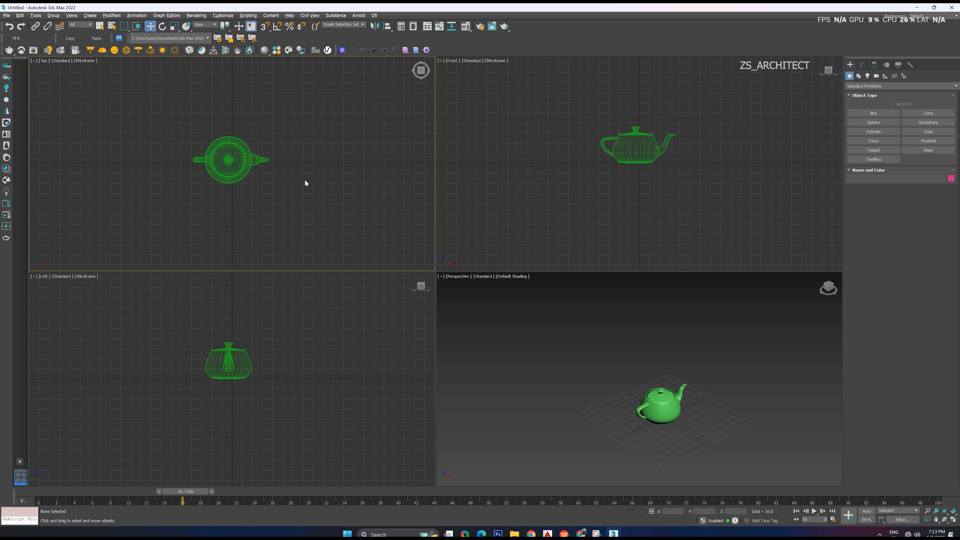
key("alt+w")
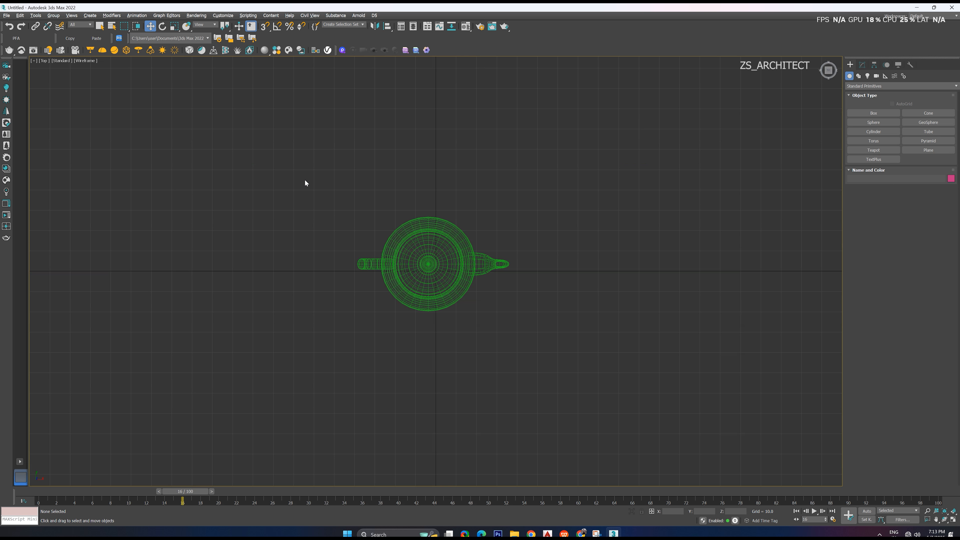
key("alt+w")
left_click(306, 345)
key("alt+w")
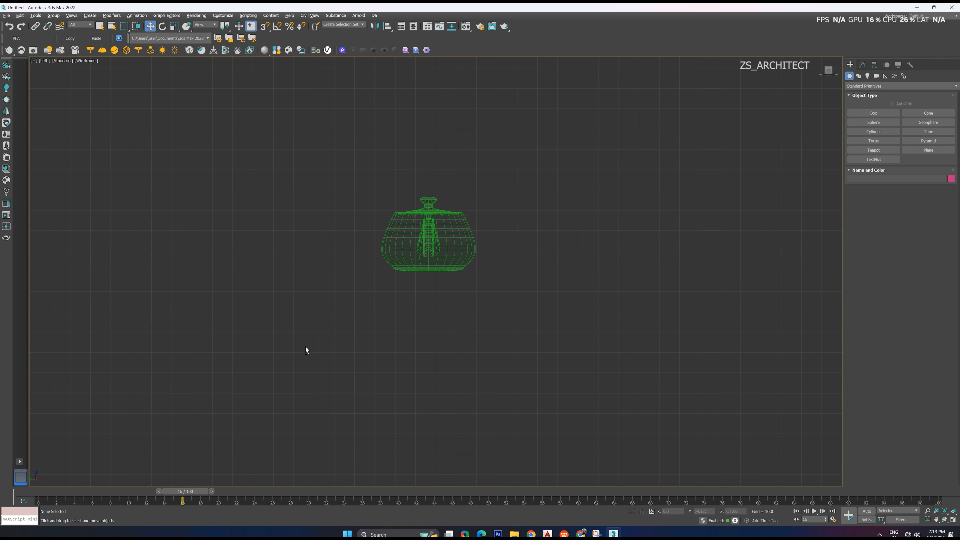
key("alt+w")
left_click(534, 373)
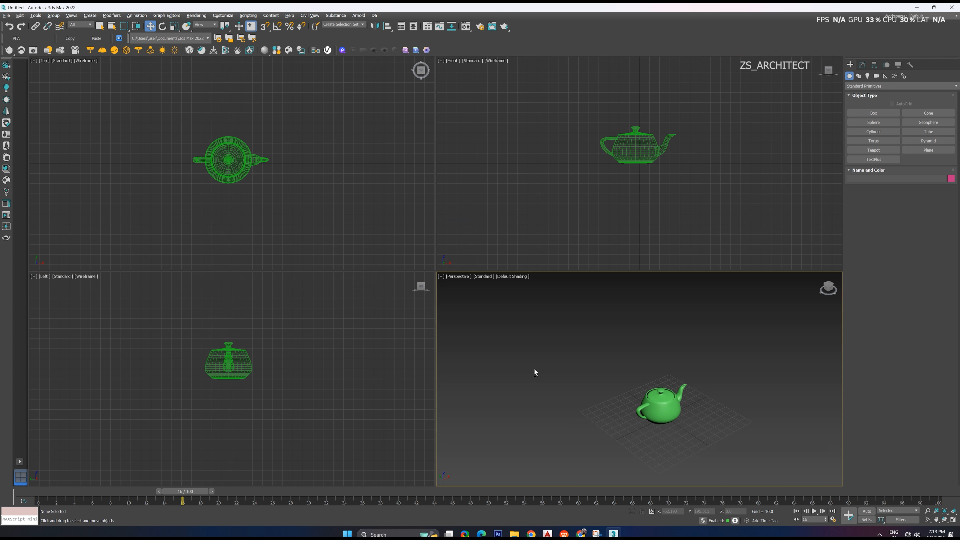
key("alt+w")
key("alt+w")
Move the time slider back to frame 0
middle_click_drag(731, 379, 607, 344)
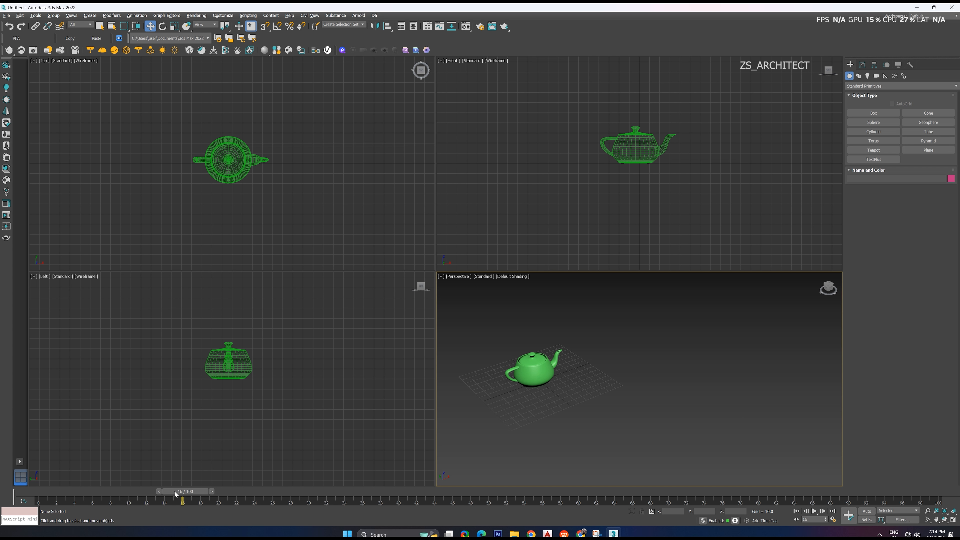
left_click_drag(175, 494, 42, 492)
key("w")
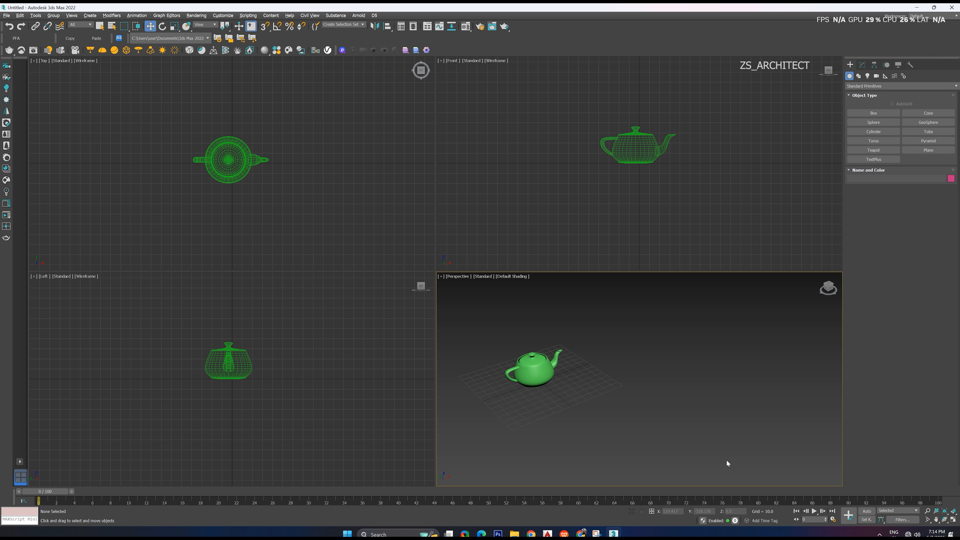
Zoom the Perspective, Front, Top and Left viewports individually on the teapot with the Zoom tool
scroll(567, 366, "up", 5)
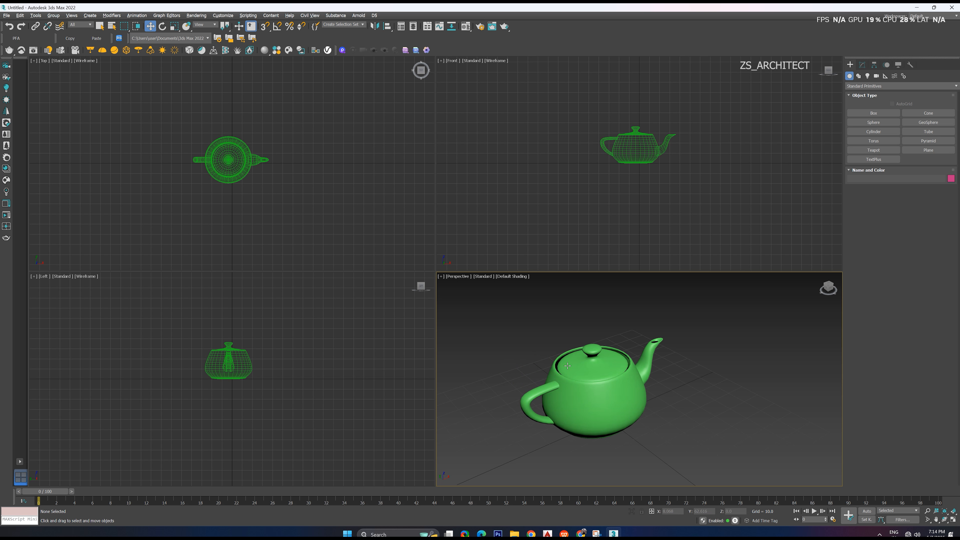
left_click(927, 511)
mouse_move(612, 427)
left_mouse_down()
mouse_move(607, 386)
mouse_move(604, 418)
left_mouse_up()
left_click_drag(616, 128, 616, 106)
left_click_drag(333, 176, 234, 174)
mouse_move(229, 340)
left_mouse_down()
mouse_move(227, 363)
mouse_move(228, 346)
left_mouse_up()
Adjust the Perspective viewport's framing of the teapot with the Zoom Region / Field-of-View tool and leave the tool
left_click(928, 519)
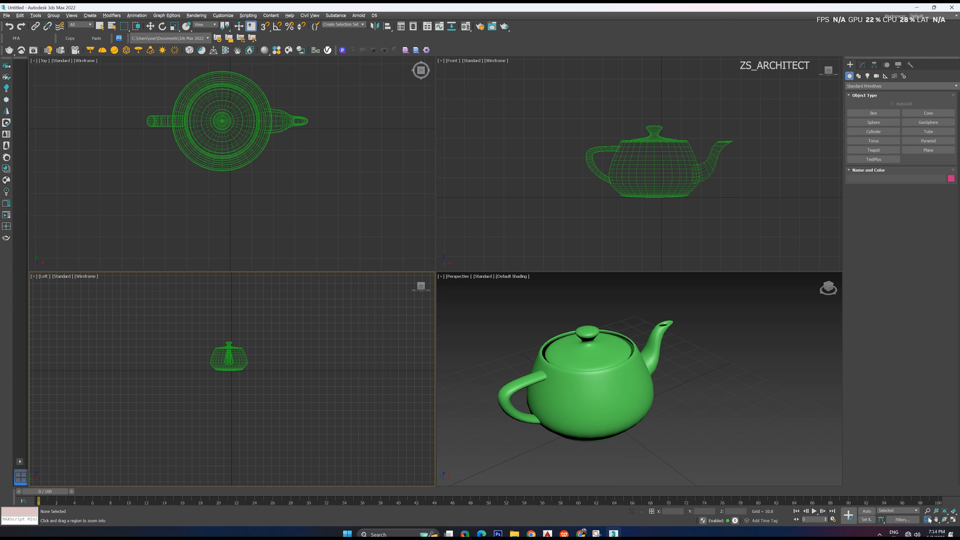
left_click_drag(562, 340, 566, 332)
key("w")
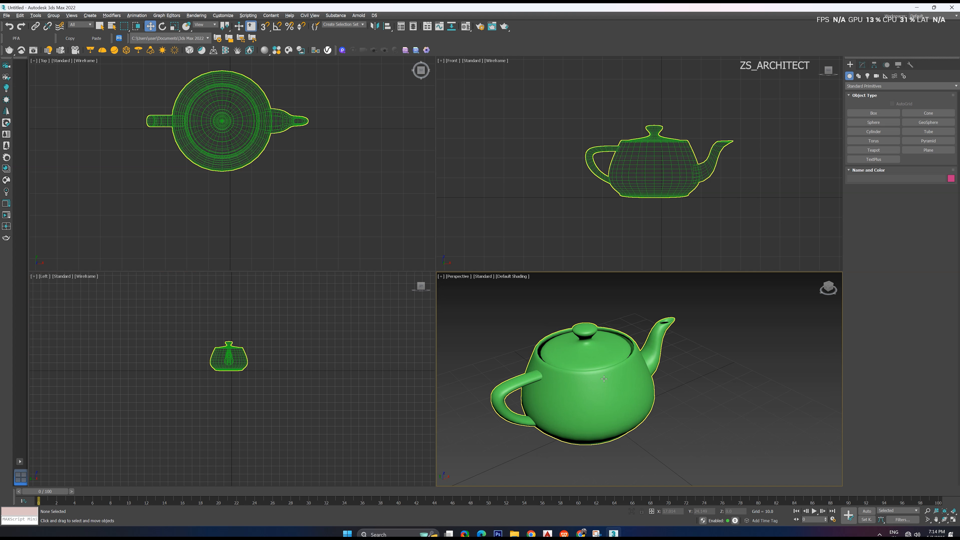
Zoom in on the teapot in all viewports at once with the Zoom All tool, and leave the tool
left_click(937, 511)
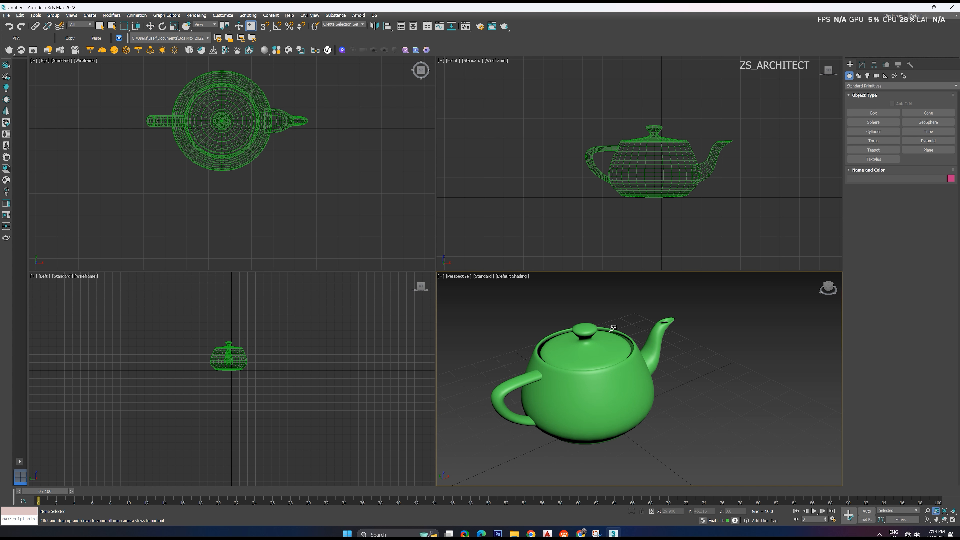
left_click_drag(539, 359, 578, 401)
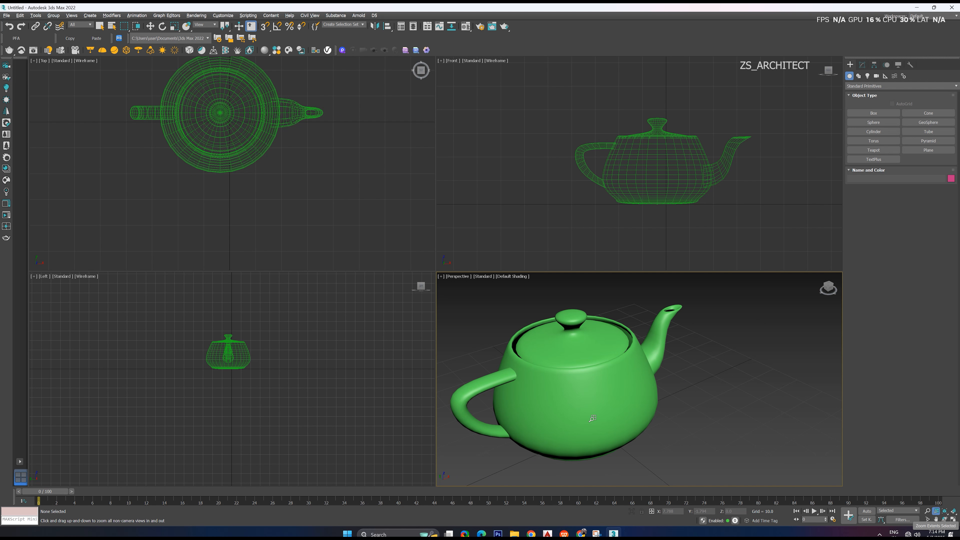
scroll(621, 410, "down", 4)
right_click(621, 409)
Create a large box about 280 long and 312 wide, far behind and to the right of the teapot in the Perspective viewport
scroll(676, 356, "down", 6)
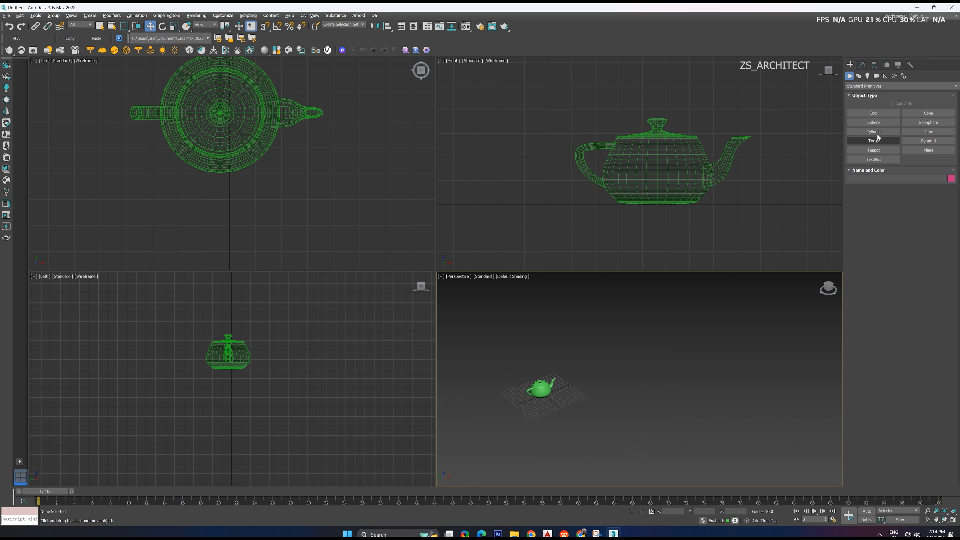
left_click(873, 113)
scroll(730, 328, "down", 2)
left_click_drag(735, 314, 725, 337)
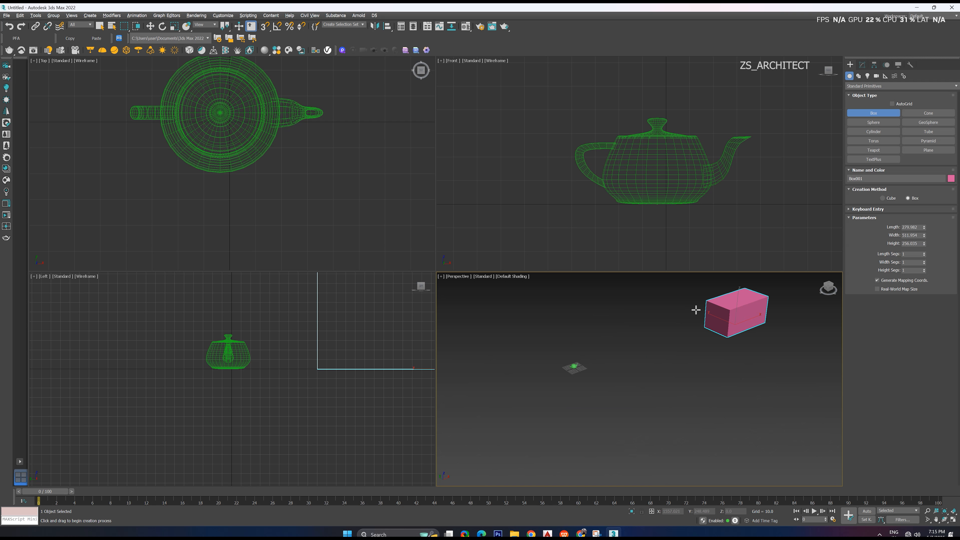
left_click(666, 304)
Create two more boxes in the Perspective viewport, one about 226 by 228 far left of the teapot and one in front on the right
left_click_drag(462, 309, 457, 317)
left_click(459, 334)
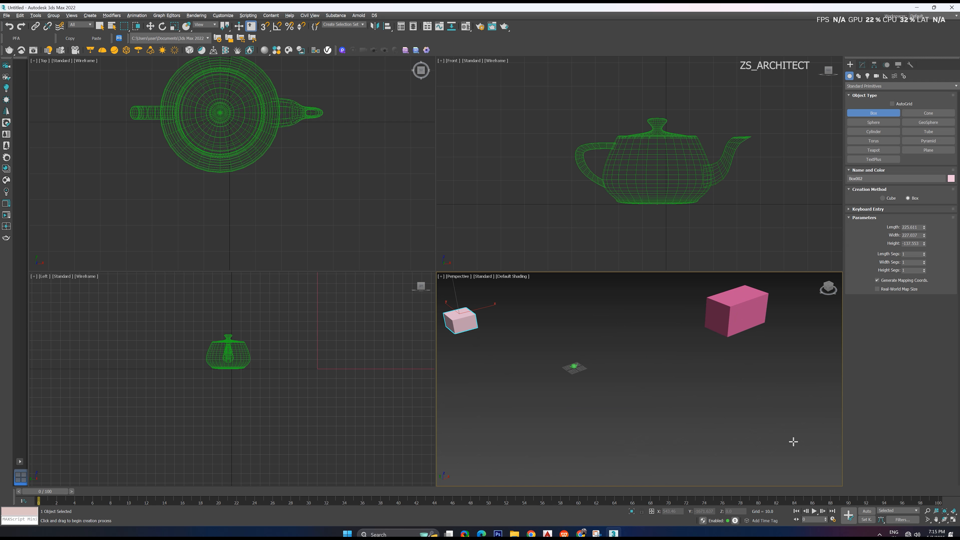
left_click_drag(793, 441, 769, 457)
left_click(773, 463)
right_click(734, 450)
Examine the teapot up close from several angles in the Perspective viewport, leaving it deselected
scroll(573, 365, "up", 7)
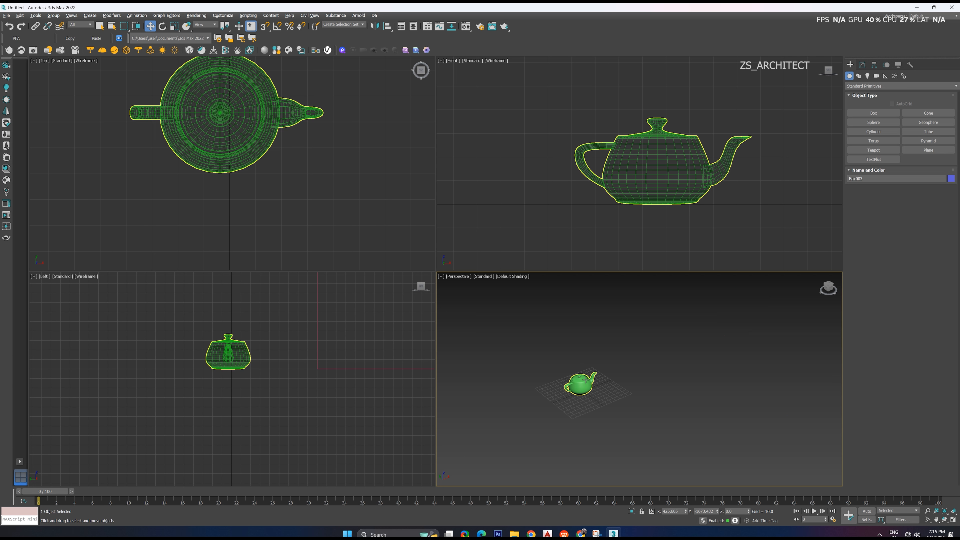
left_click(586, 394)
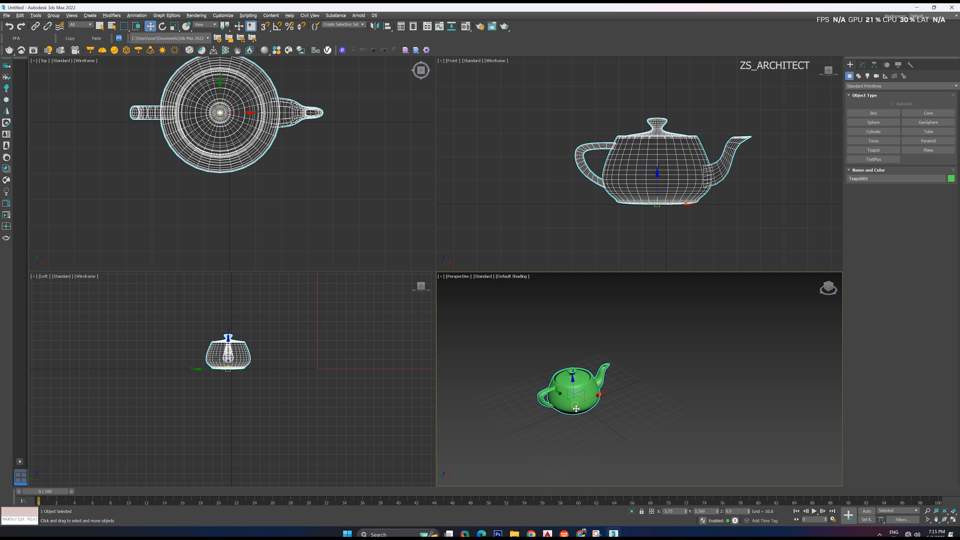
scroll(593, 397, "up", 4)
middle_click_drag(604, 404, 678, 395, "alt")
left_click(678, 395)
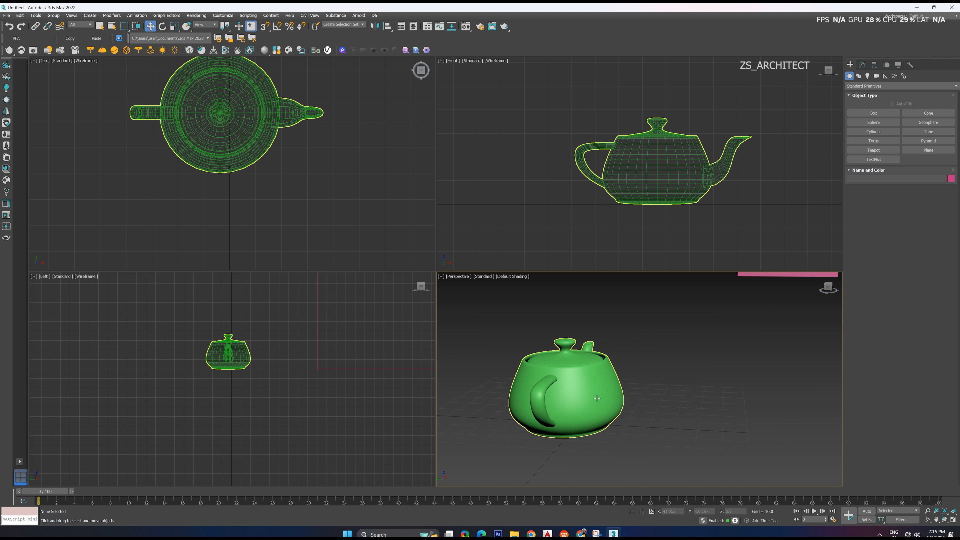
middle_click_drag(601, 350, 581, 381, "alt")
scroll(580, 381, "down", 3)
key("z")
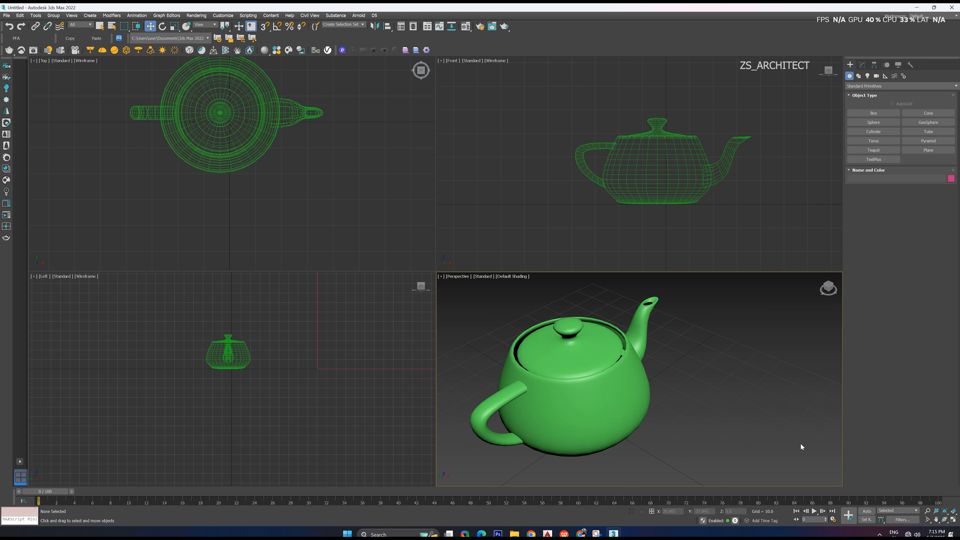
Fit all objects in the Perspective viewport with Zoom Extents and maximize that viewport
left_click(945, 512)
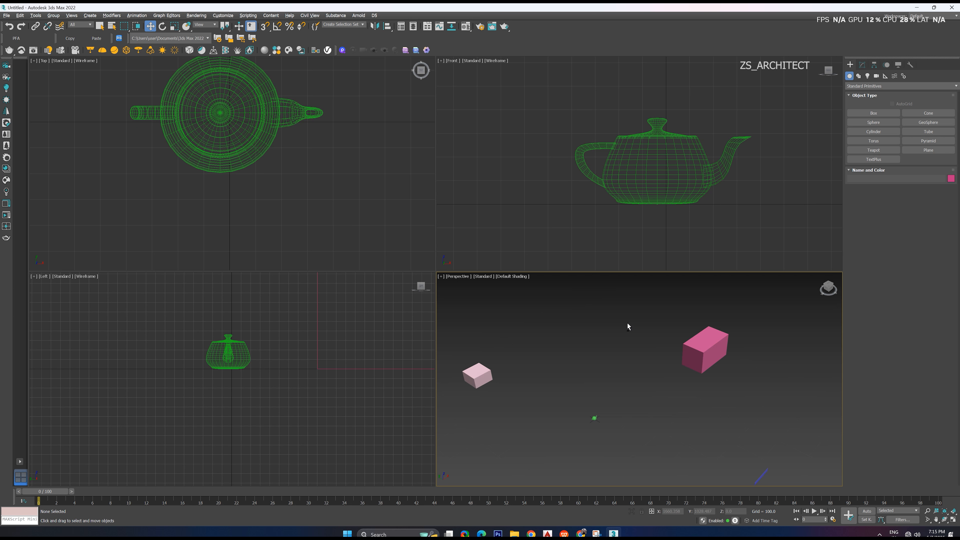
key("alt+w")
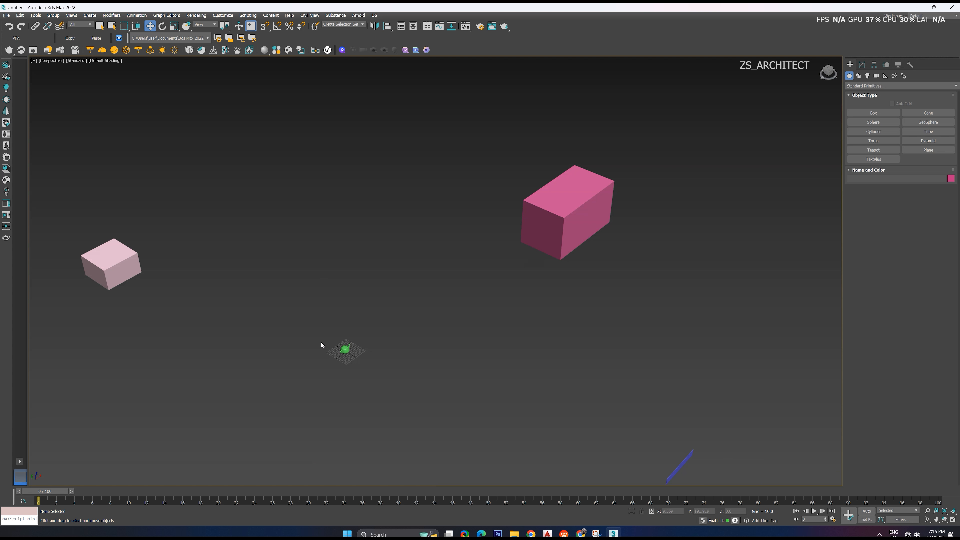
Select the teapot, orbit around it and frame it with Zoom Extents Selected in the maximized Perspective viewport
scroll(325, 343, "up", 15)
left_click(467, 359)
middle_click_drag(467, 360, 533, 334, "alt")
scroll(514, 346, "down", 14)
scroll(511, 337, "up", 6)
scroll(533, 335, "down", 6)
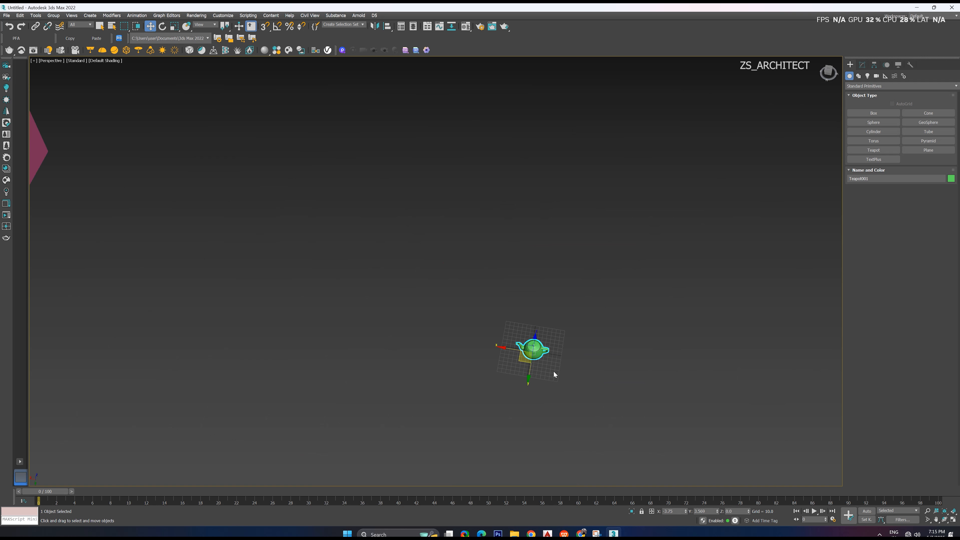
middle_click_drag(555, 375, 498, 353, "alt")
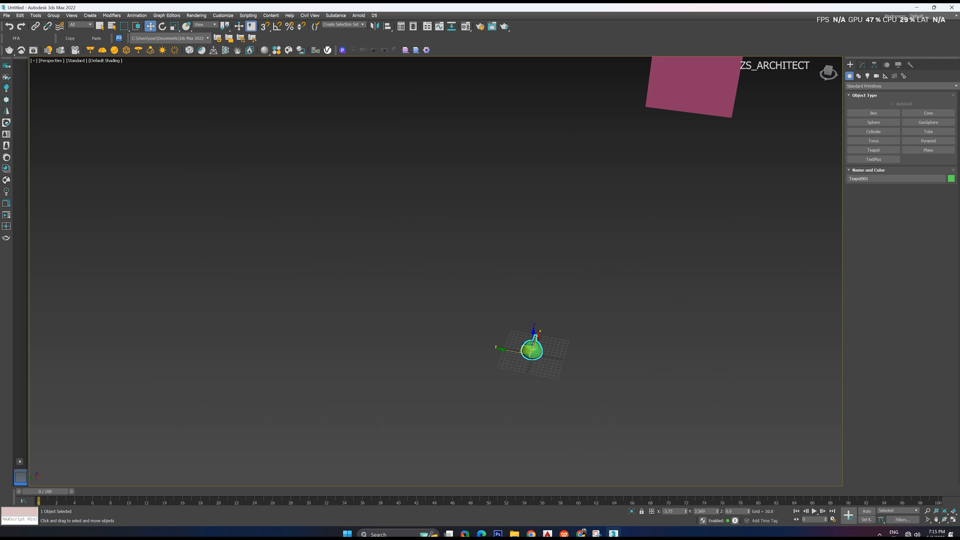
left_click(944, 512)
scroll(604, 395, "down", 3)
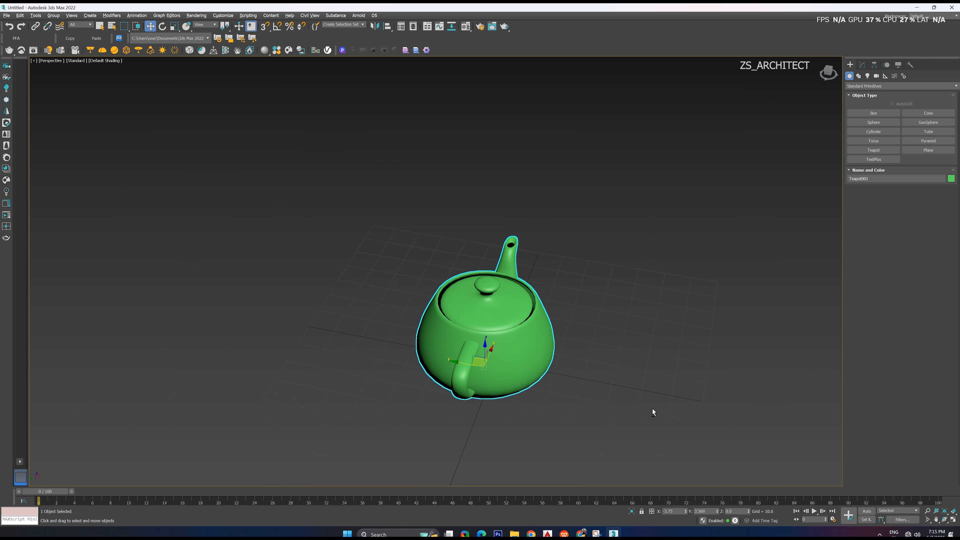
Deselect the teapot, fit all objects in the Perspective viewport with Zoom Extents and orbit around the scene
left_click(698, 364)
left_click(945, 510)
scroll(620, 367, "down", 3)
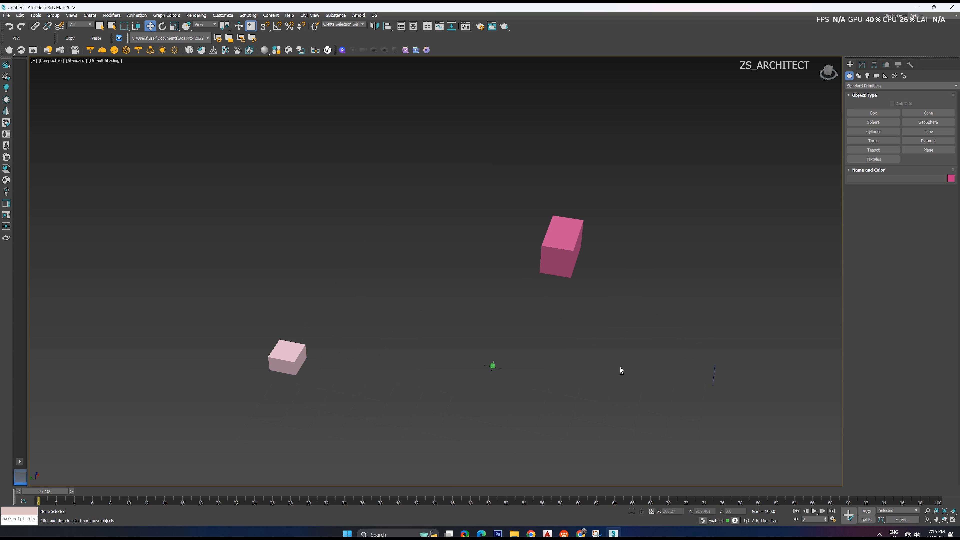
middle_click_drag(621, 367, 593, 356, "alt")
left_click(582, 313)
Select the teapot, frame it with Zoom Extents Selected and inspect it from nearer and farther
left_click(377, 347)
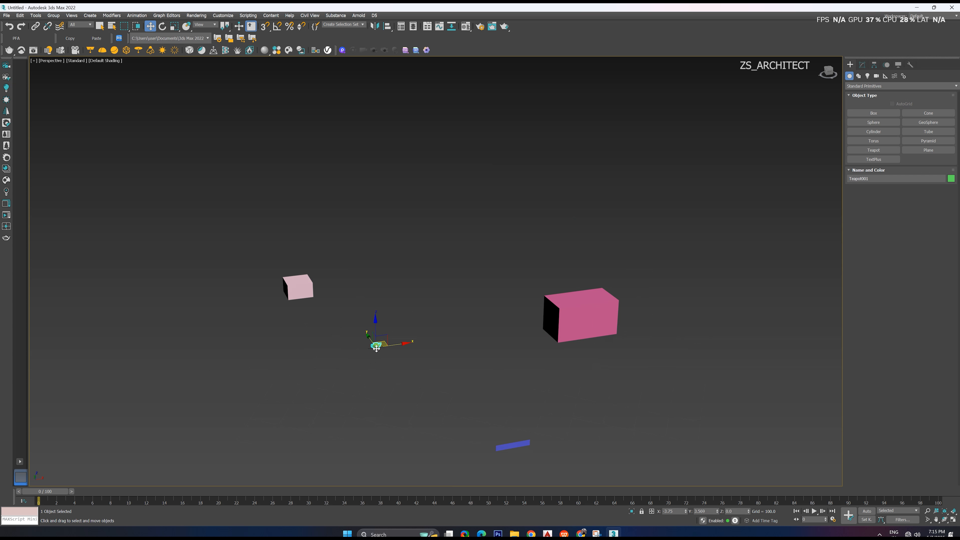
left_click(945, 511)
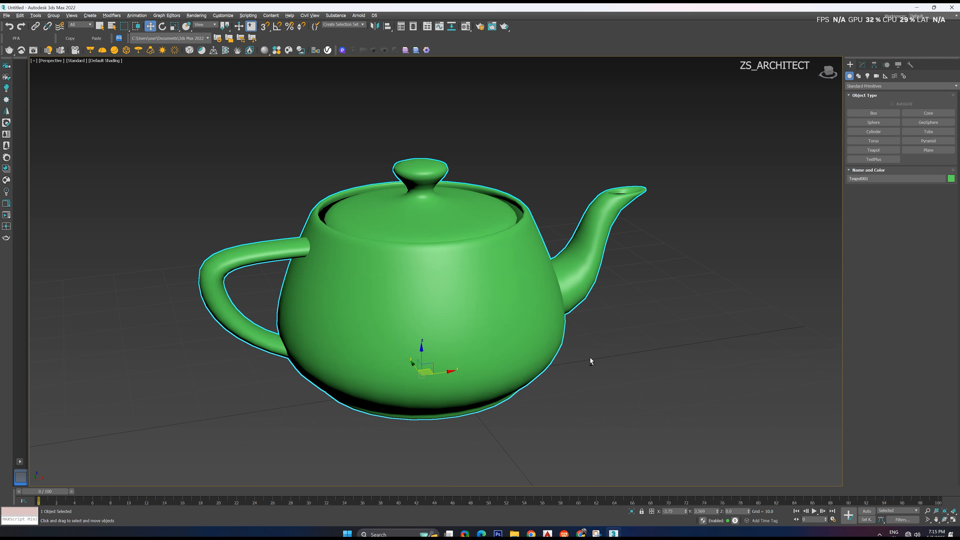
middle_click_drag(590, 358, 585, 334, "alt")
scroll(628, 352, "down", 5)
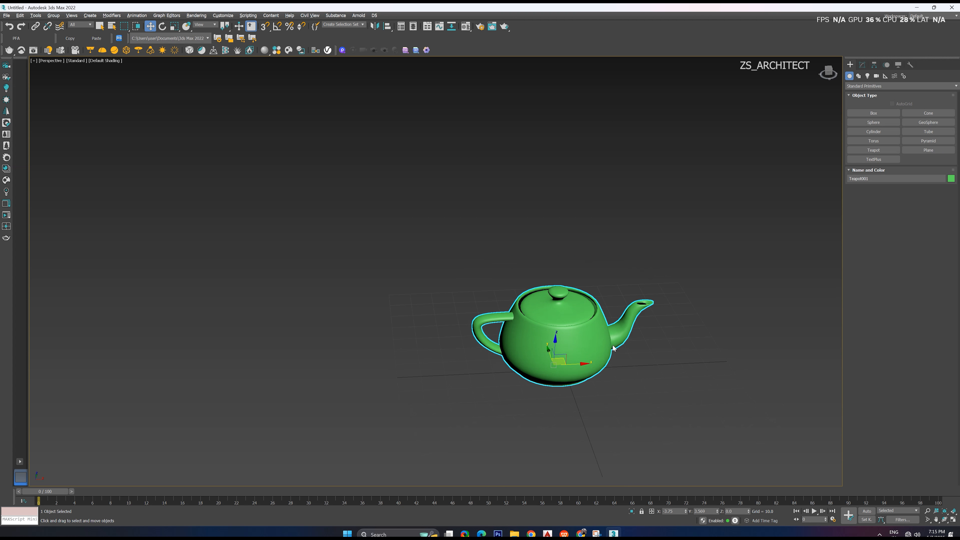
scroll(585, 333, "up", 3)
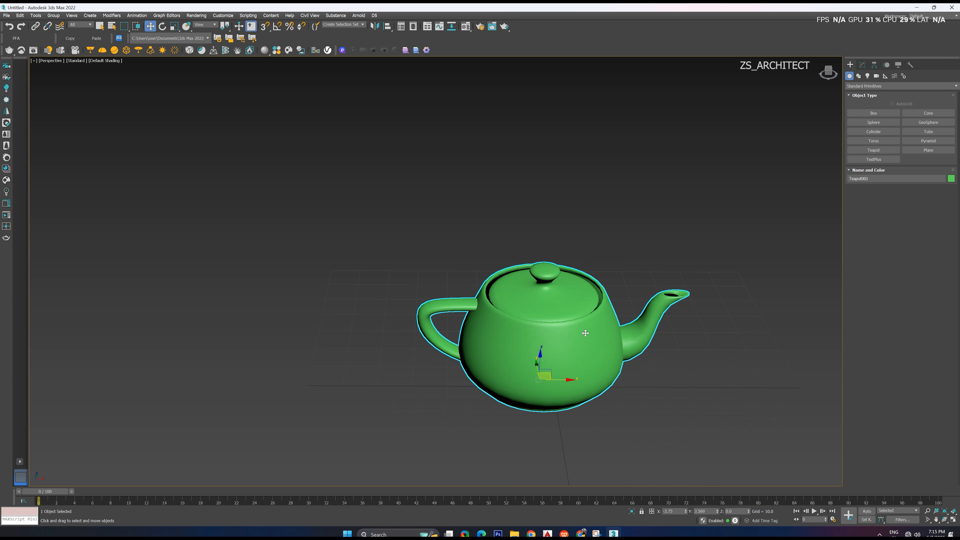
Orbit around the teapot with Orbit SubObject, return to the Move tool and deselect the teapot
left_click(944, 519)
left_click_drag(558, 349, 564, 328)
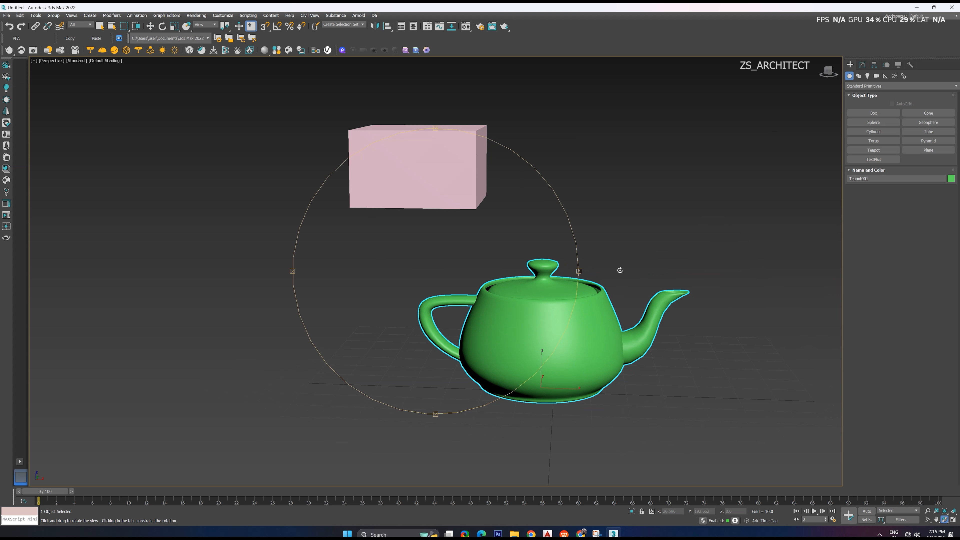
key("w")
middle_click_drag(576, 338, 567, 356, "alt")
left_click(612, 283)
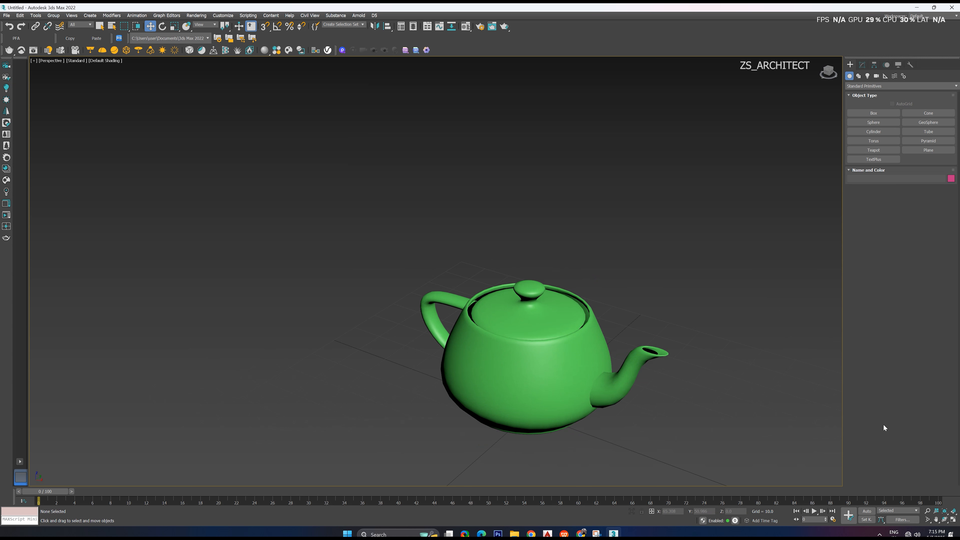
Shift the view of the teapot slightly upward with Pan View, leave the tool and inspect the teapot at several distances
left_click(938, 520)
left_click_drag(599, 440, 595, 400)
right_click(595, 400)
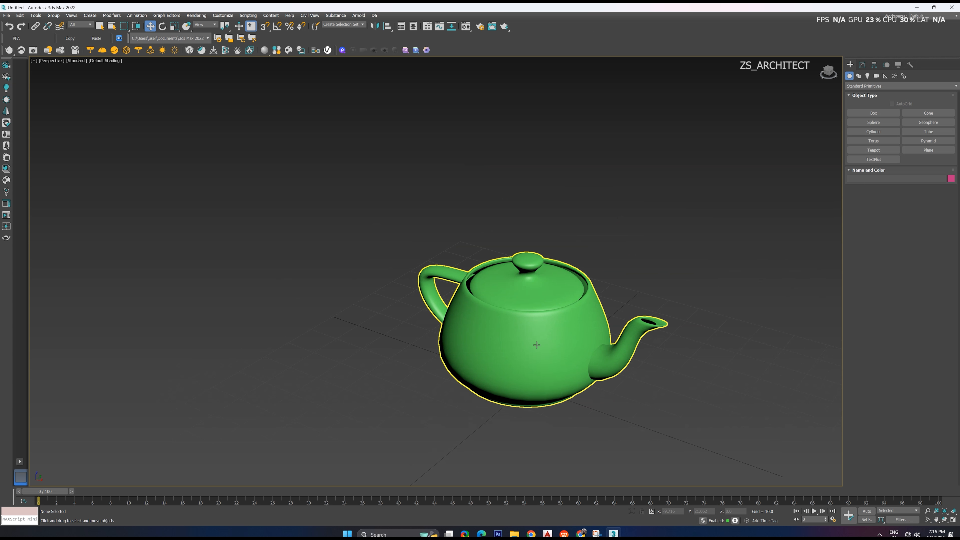
mouse_move(536, 340)
middle_mouse_down()
mouse_move(534, 295)
mouse_move(513, 305)
mouse_move(516, 296)
mouse_move(499, 329)
mouse_move(382, 314)
mouse_move(544, 324)
middle_mouse_up()
scroll(513, 305, "up", 3)
scroll(500, 321, "down", 3)
scroll(492, 295, "up", 4)
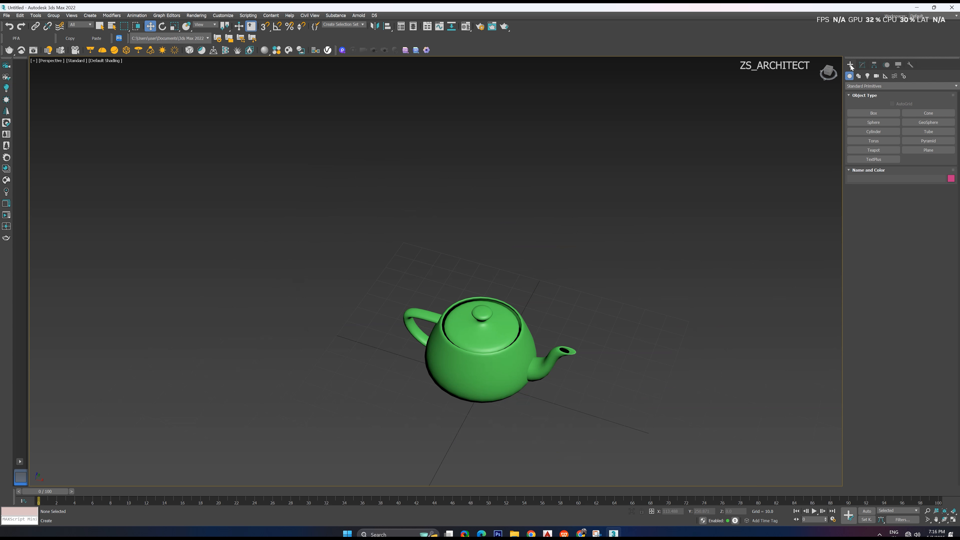
Look through the Modify, Hierarchy, Motion and Display settings, ending back at the Create options for standard primitives
left_click(862, 64)
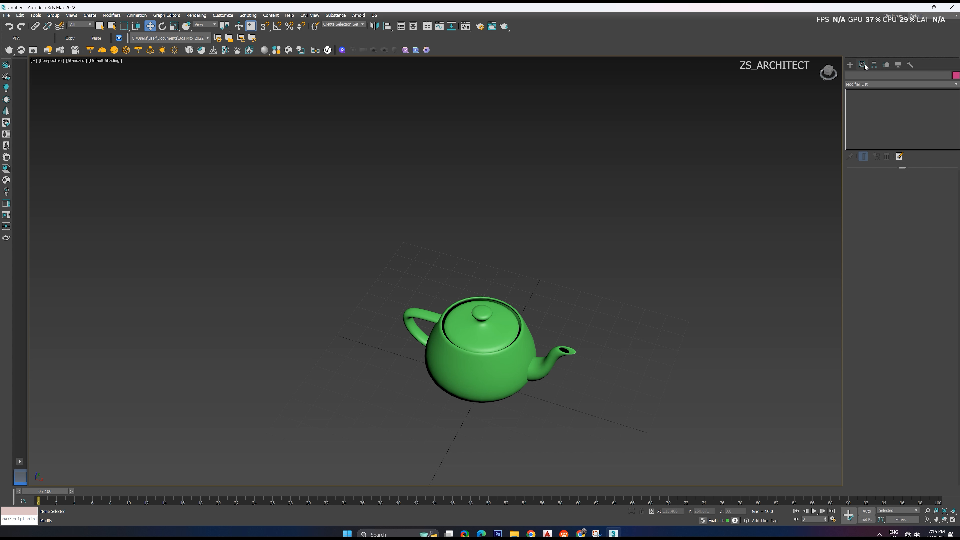
left_click(875, 66)
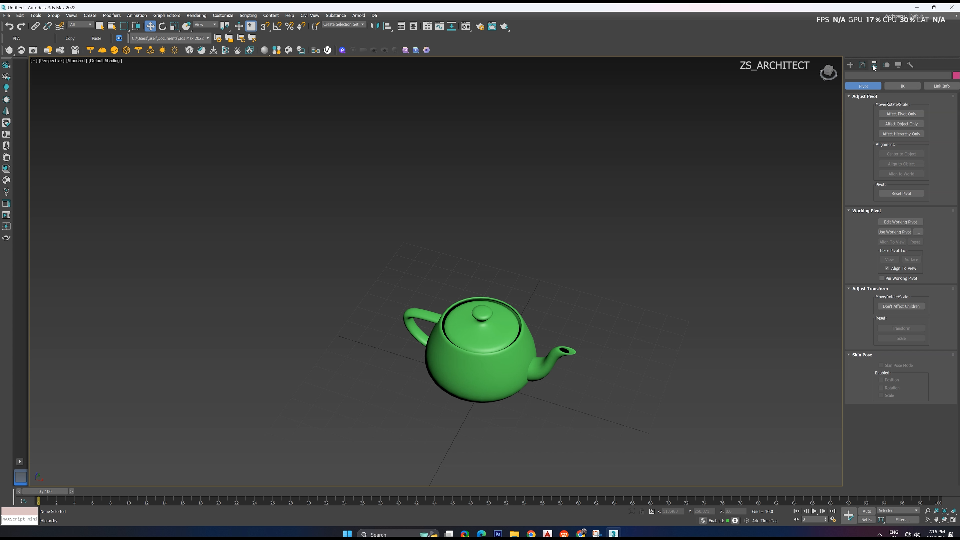
left_click(885, 65)
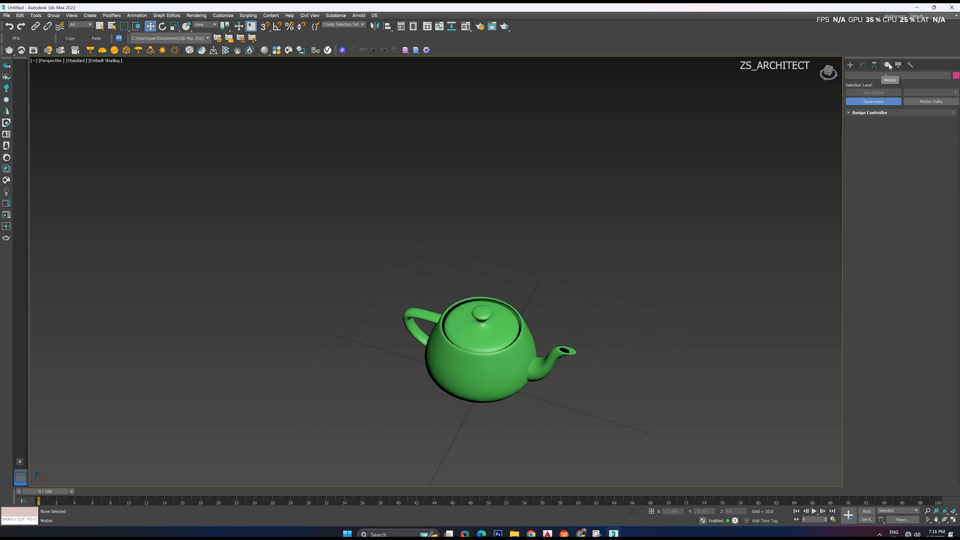
left_click(898, 65)
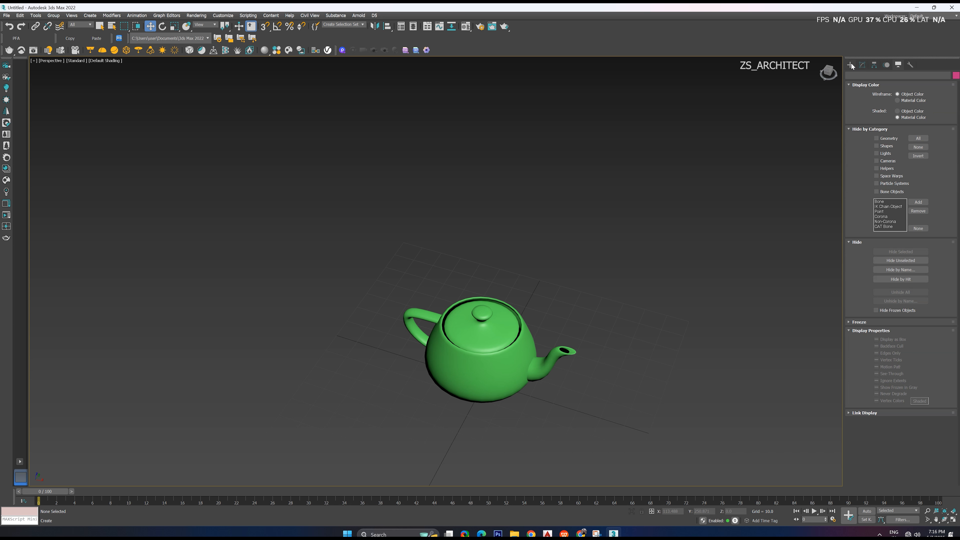
left_click(862, 66)
left_click(851, 65)
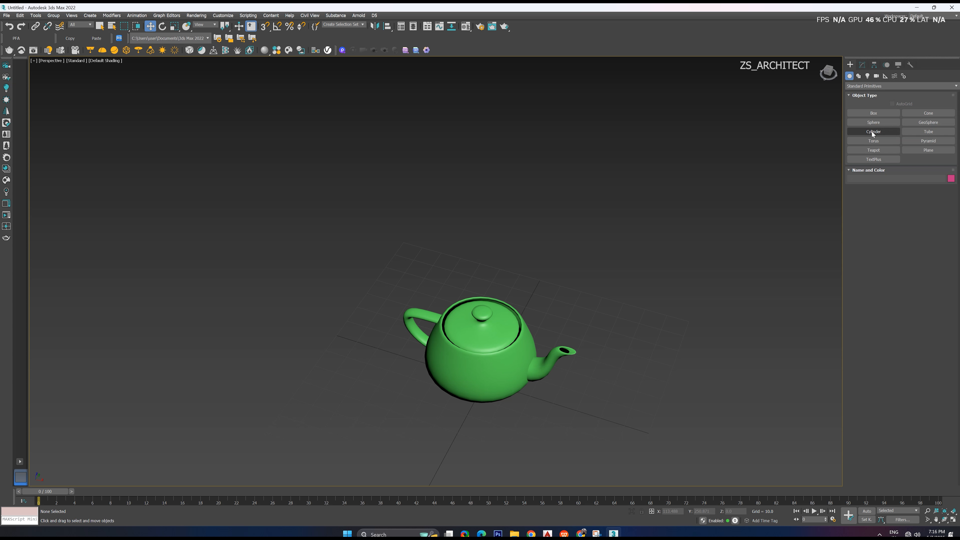
Delete the green teapot and create a smaller new teapot on the grid in the Perspective viewport
left_click(505, 335)
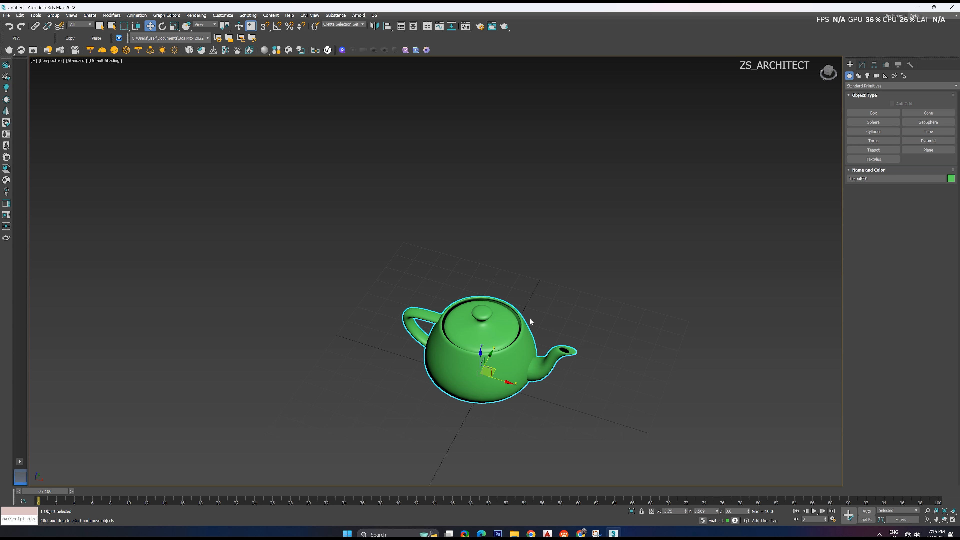
key("Delete")
left_click(874, 150)
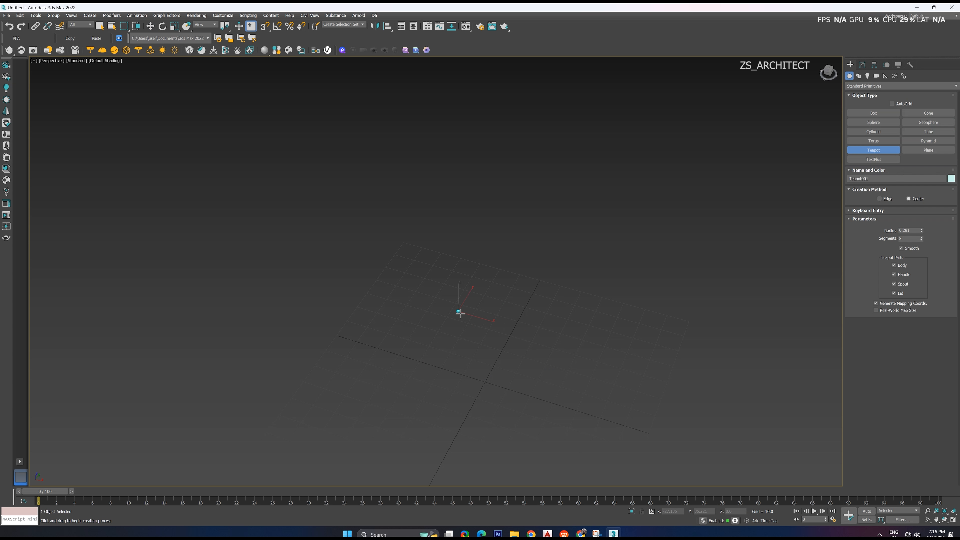
left_click_drag(458, 313, 521, 294)
Create a tall box about 16 long, 10 wide and 49 high to the right of the teapot
left_click(873, 117)
left_click_drag(649, 277, 664, 305)
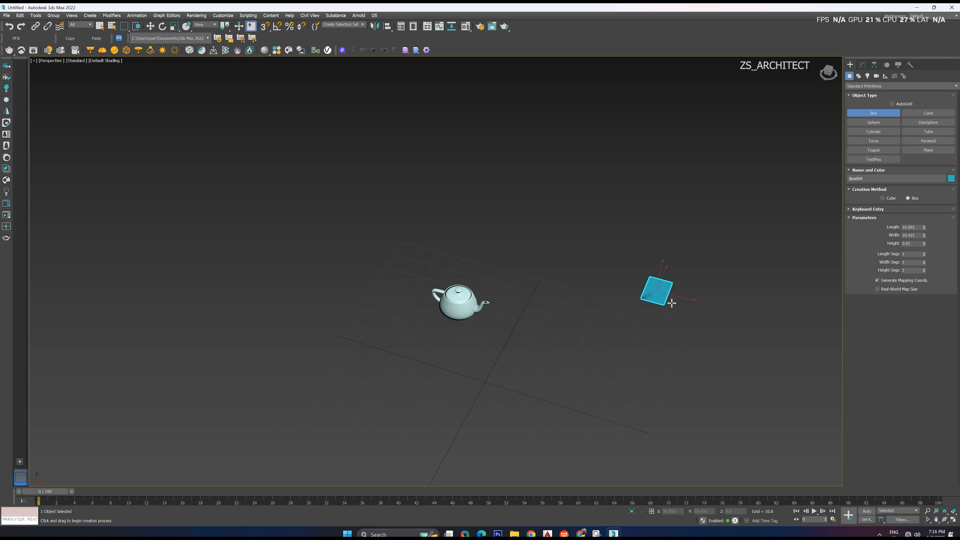
left_click(753, 199)
Create a truncated cone with a base radius of about 18 and a height of about 26 behind the box
left_click(925, 115)
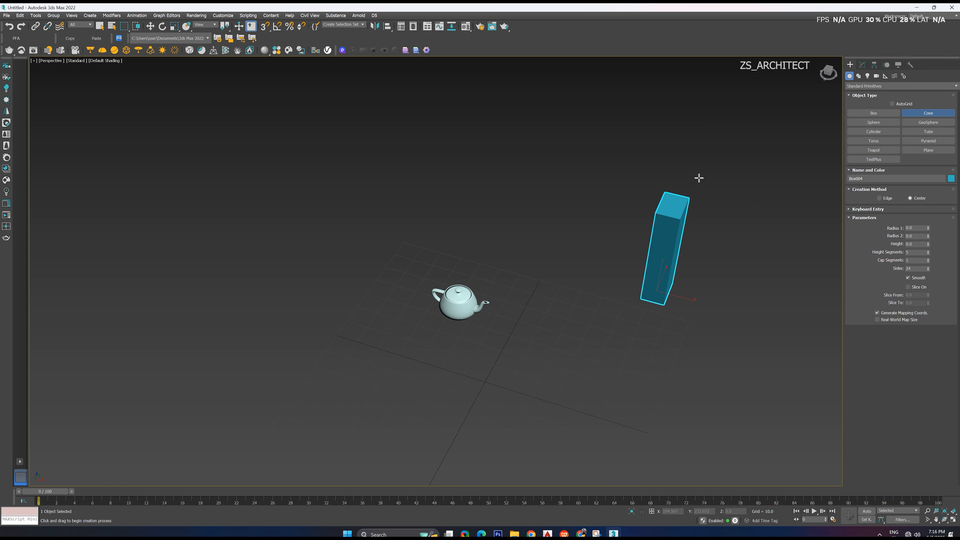
left_click_drag(593, 190, 602, 212)
left_click(602, 167)
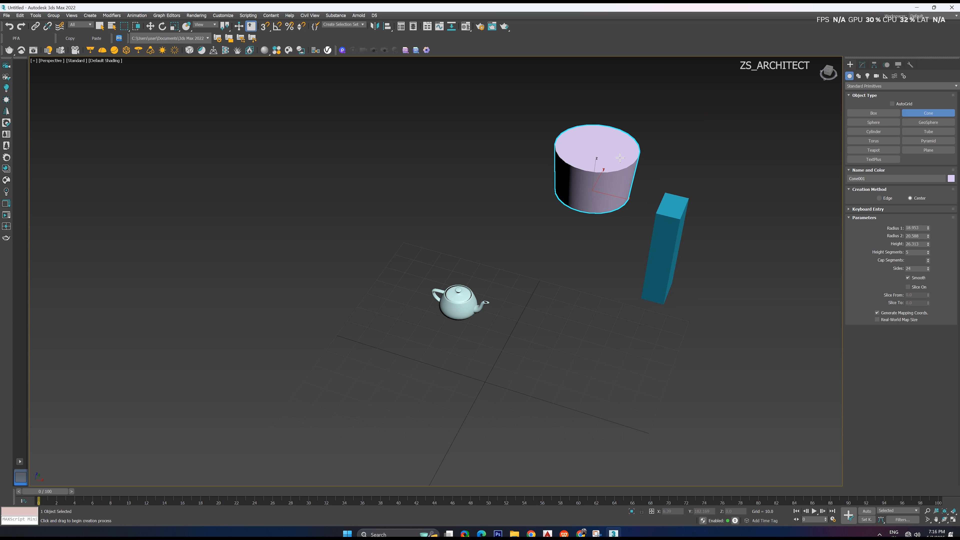
left_click(636, 163)
key("w")
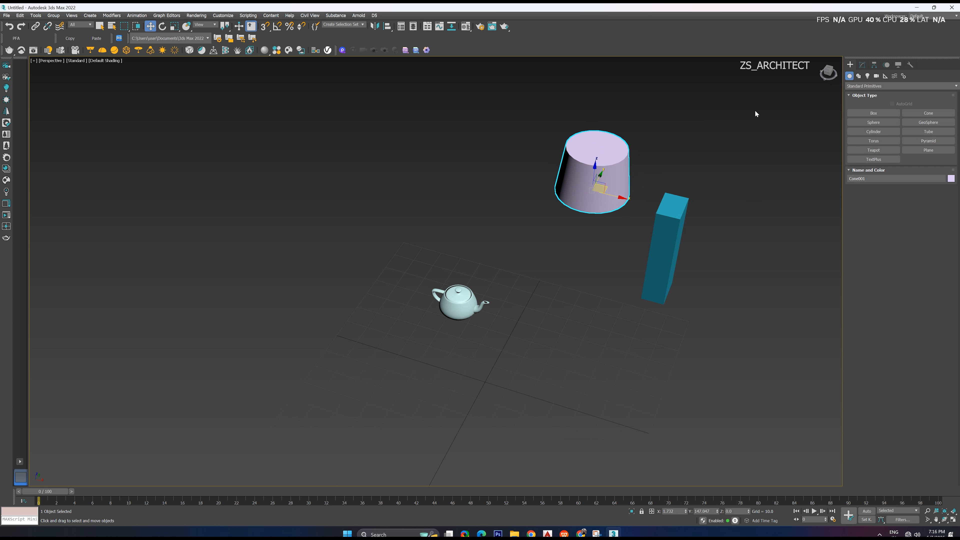
Modify the tall box's parameters: increase its length, widen it to about 23 and reduce its height to about 35
left_click(862, 65)
left_click(703, 221)
left_click(666, 237)
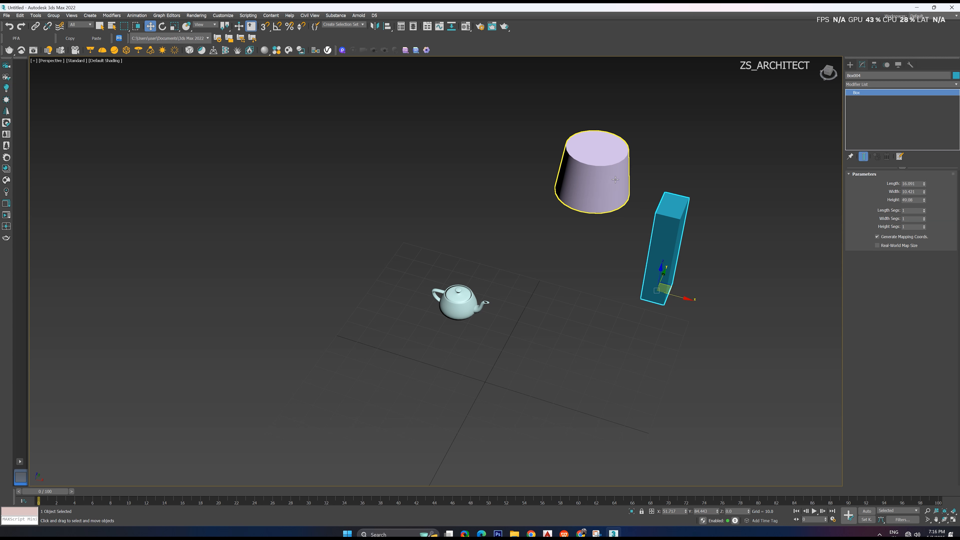
scroll(702, 223, "up", 3)
middle_click_drag(681, 261, 716, 237, "alt")
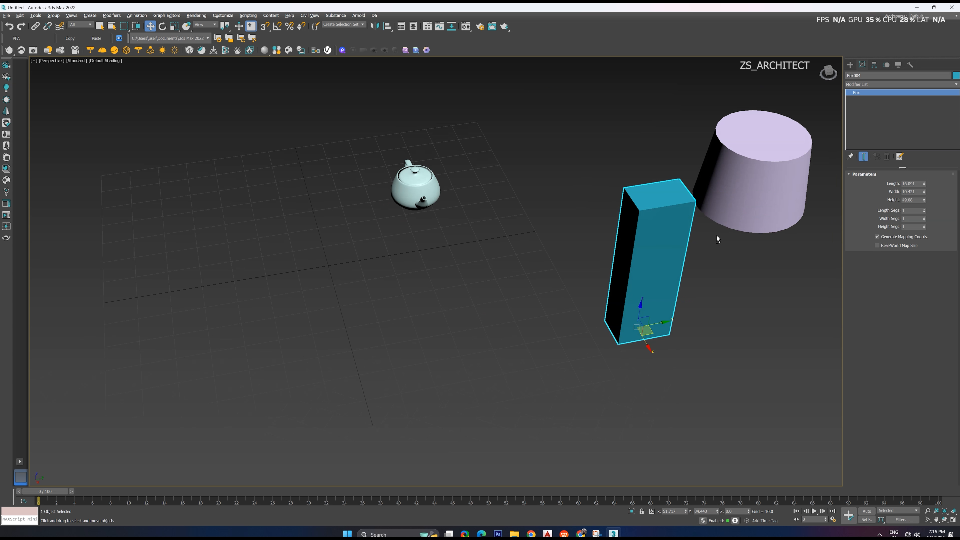
left_click_drag(924, 184, 931, 211)
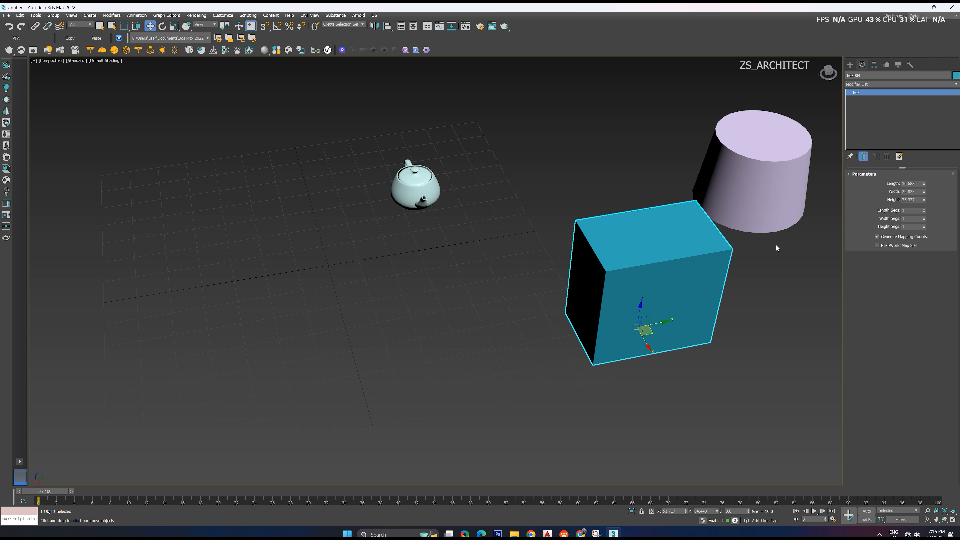
middle_click_drag(775, 244, 776, 240, "alt")
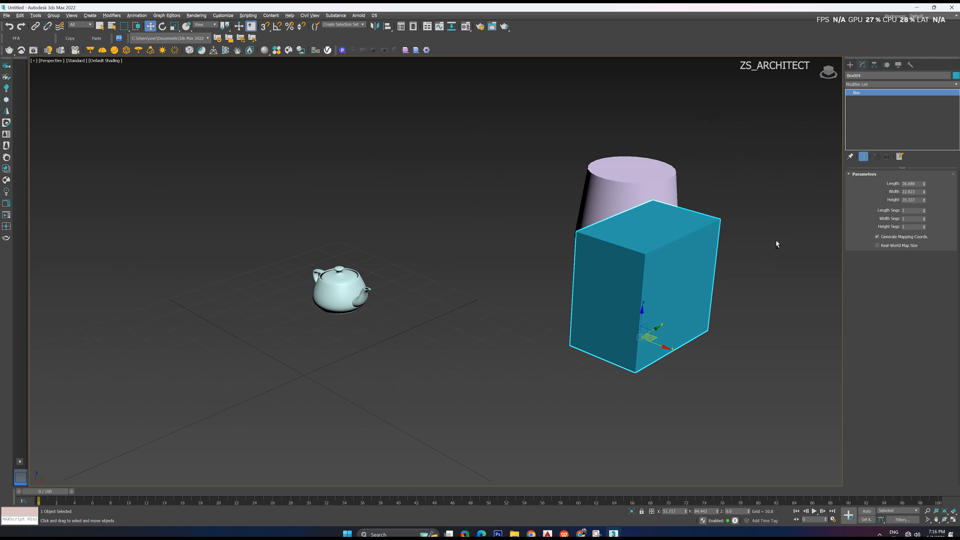
Browse the full list of modifiers available for the selected box without applying any
left_click(864, 84)
scroll(873, 329, "down", 10)
scroll(885, 419, "up", 10)
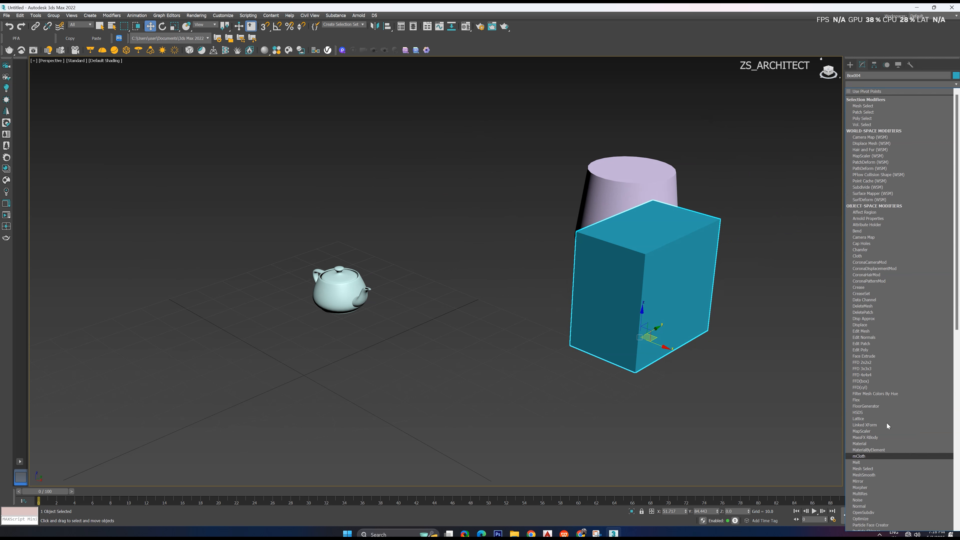
left_click(850, 64)
left_click(862, 65)
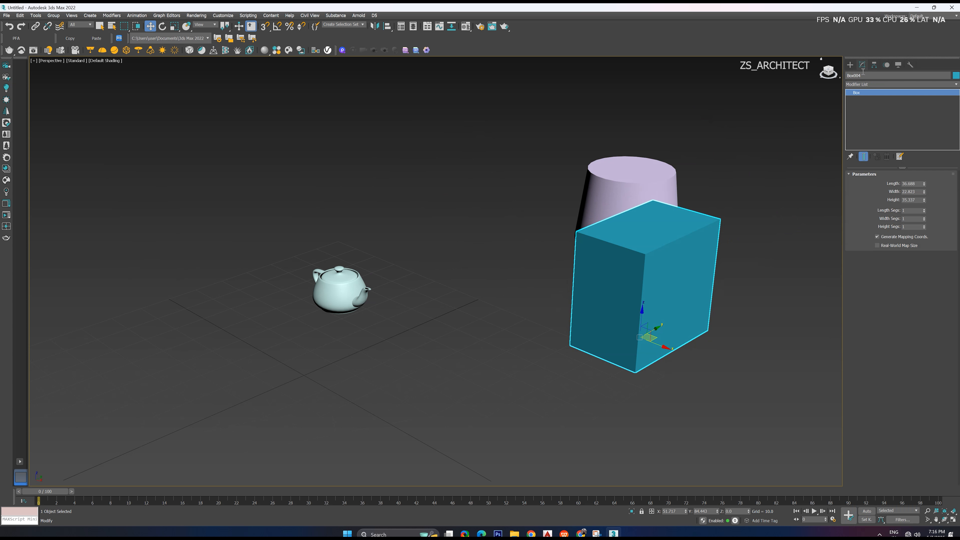
left_click(865, 85)
scroll(866, 279, "down", 10)
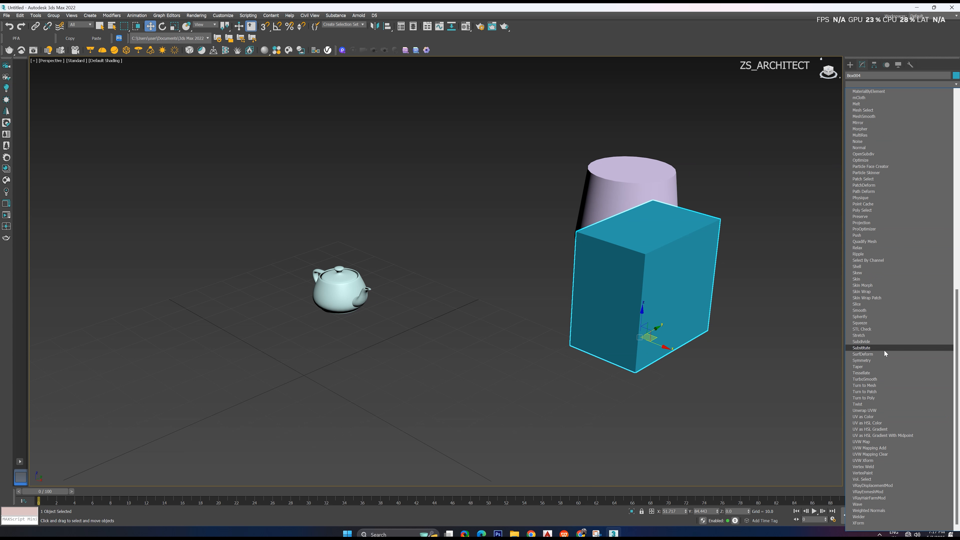
left_click(749, 370)
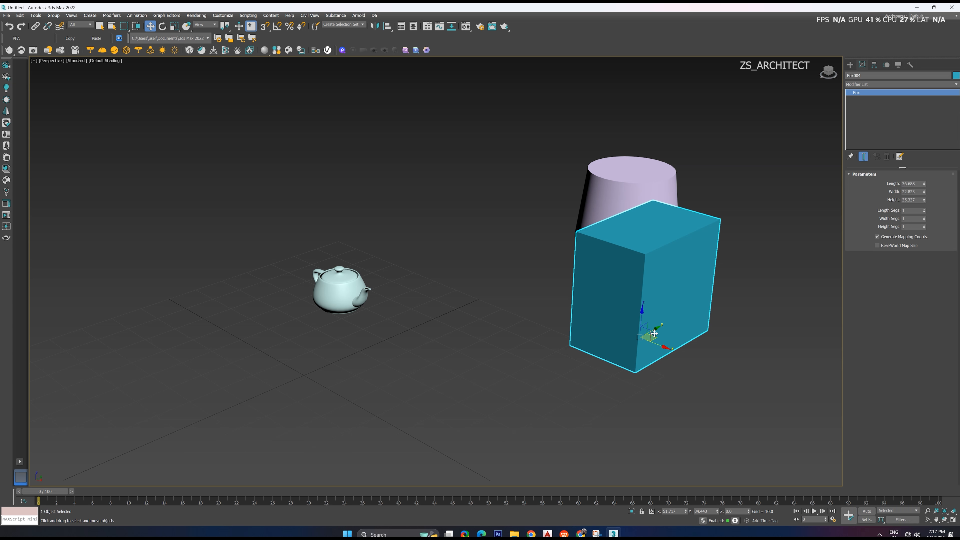
Orbit around the box, cone and teapot and leave the box deselected
middle_click_drag(659, 324, 613, 333, "alt")
middle_click_drag(502, 379, 533, 341, "alt")
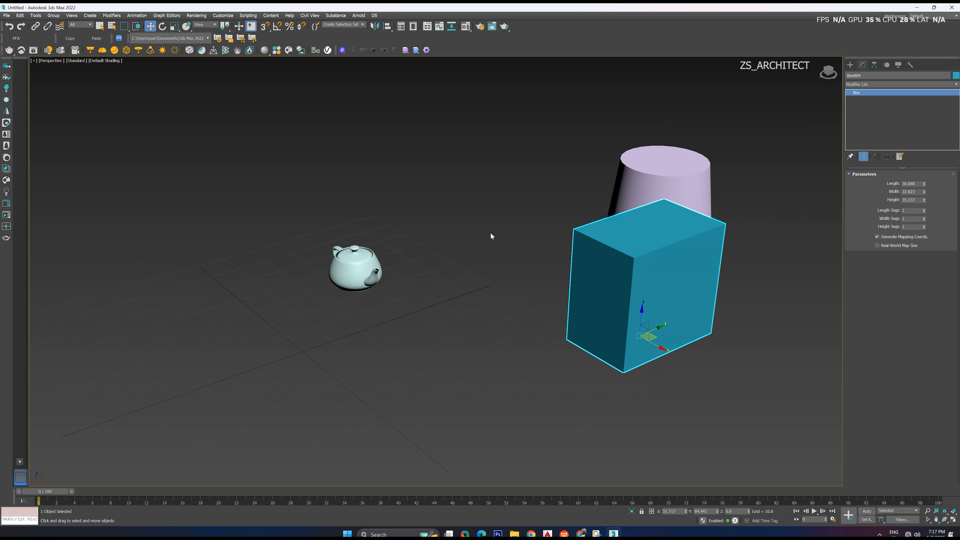
left_click(493, 162)
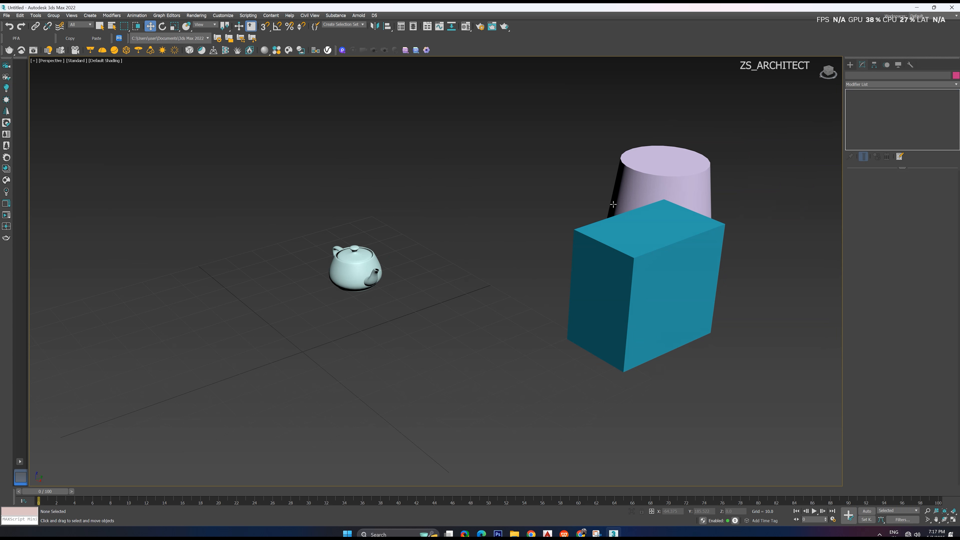
middle_click_drag(462, 410, 486, 415, "alt")
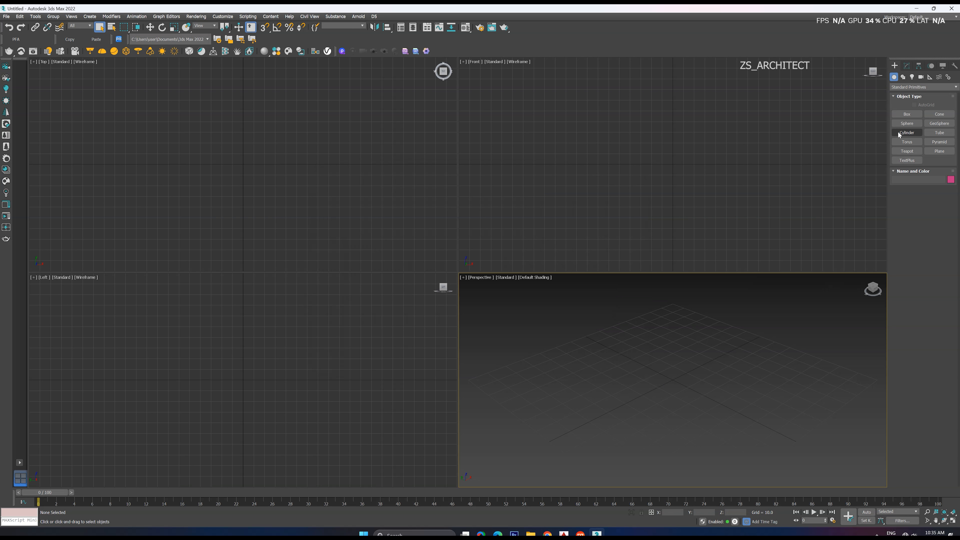
Create a box about 57 long, 50 wide and 31 high in the empty scene's Perspective viewport and maximize that viewport
left_click(906, 114)
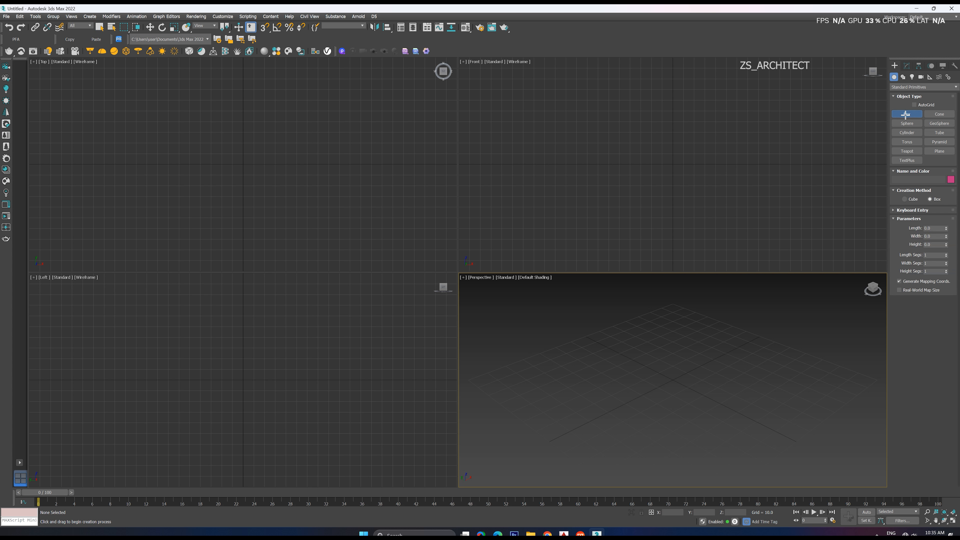
left_click_drag(638, 384, 779, 382)
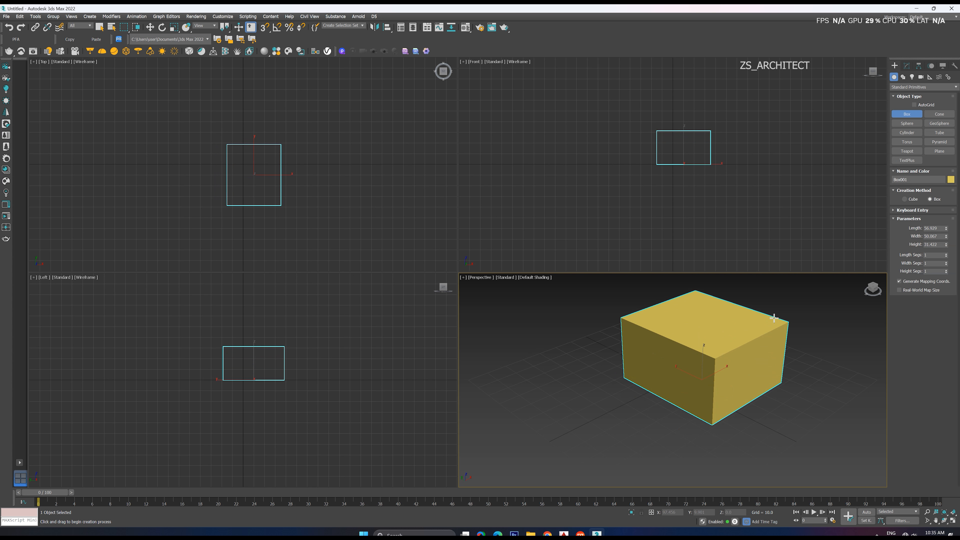
key("alt+w")
scroll(583, 362, "down", 5)
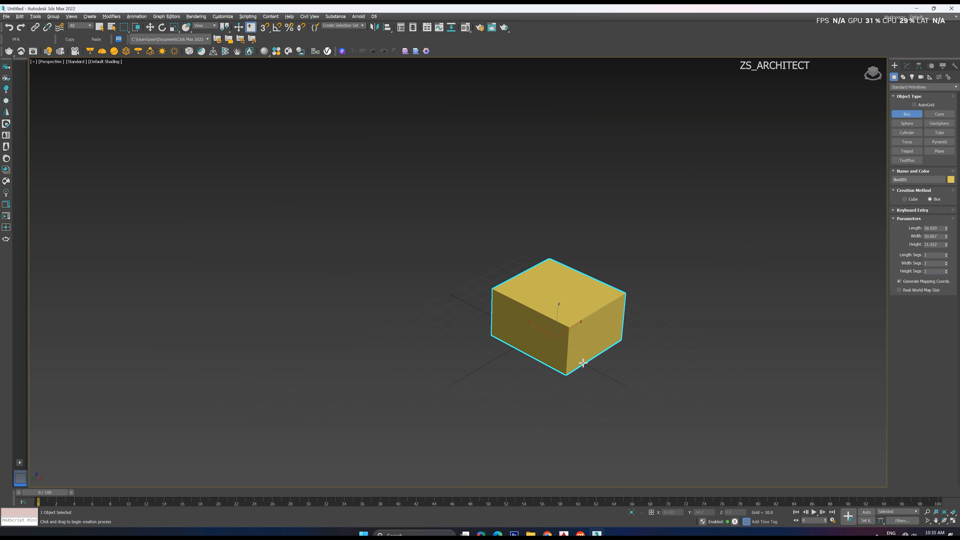
Show edged faces on the box in the Perspective viewport and switch from box creation to the Move tool
middle_click_drag(588, 327, 568, 303, "alt")
scroll(568, 304, "up", 2)
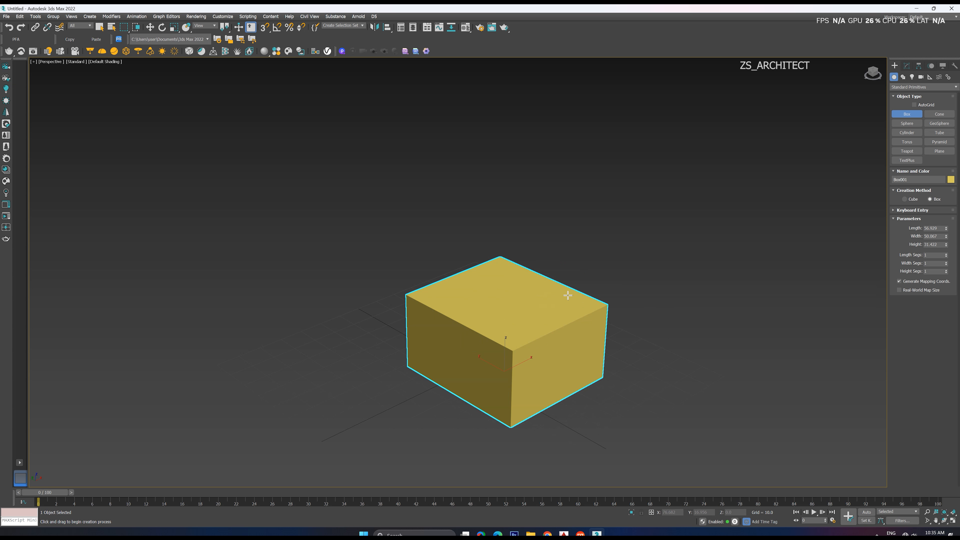
key("F4")
key("w")
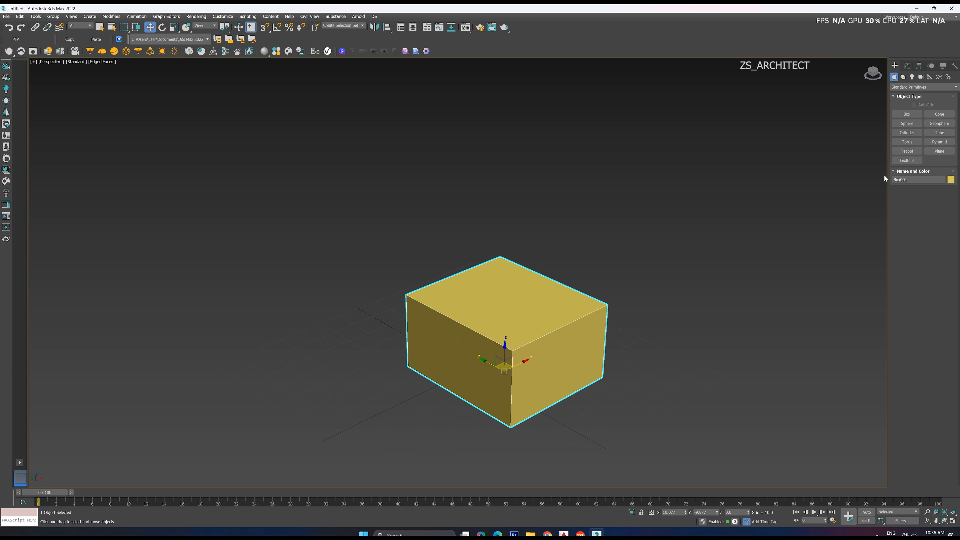
Display the box's modifiable parameters, deselect and reselect the box, and inspect its length and width values without changing them
left_click(906, 67)
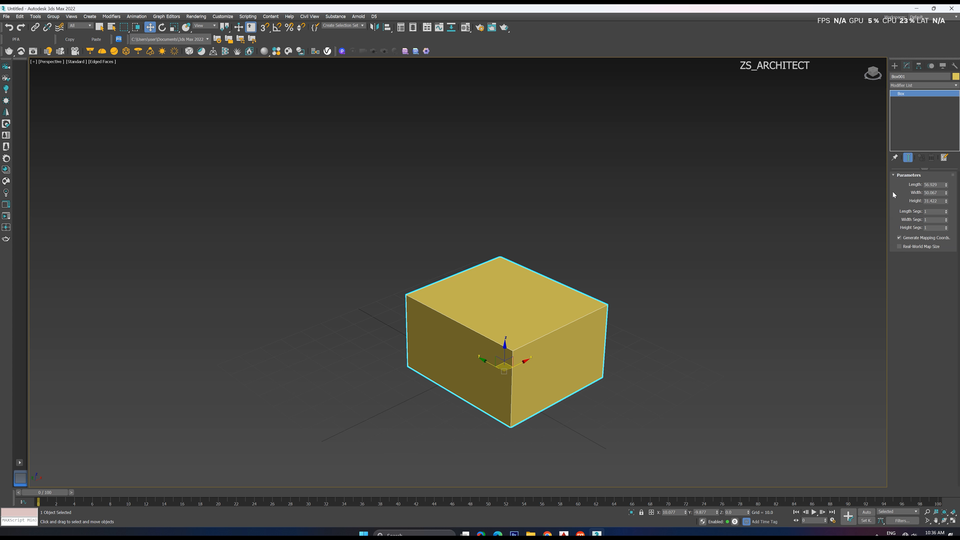
left_click(675, 257)
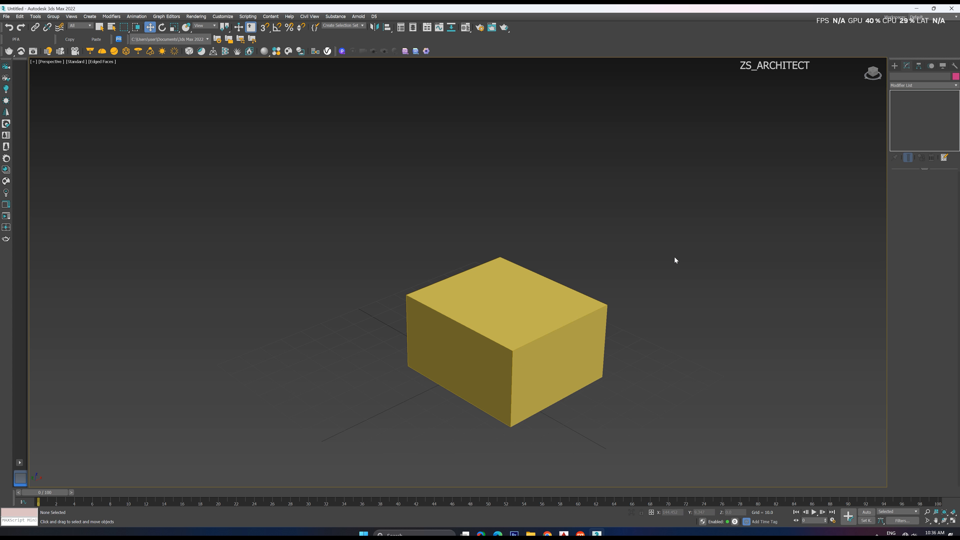
left_click(494, 321)
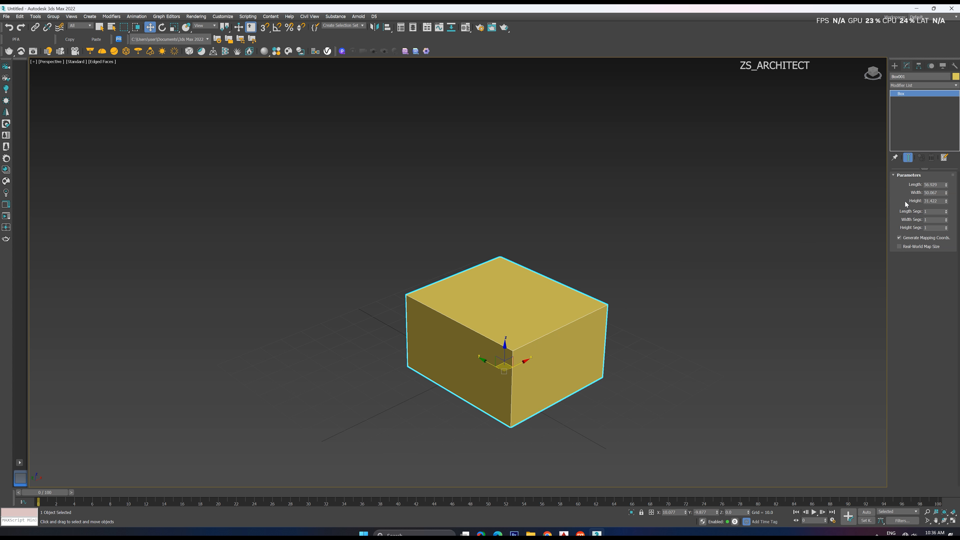
double_click(941, 185)
key("Tab")
Open the program's customization options
left_click(223, 17)
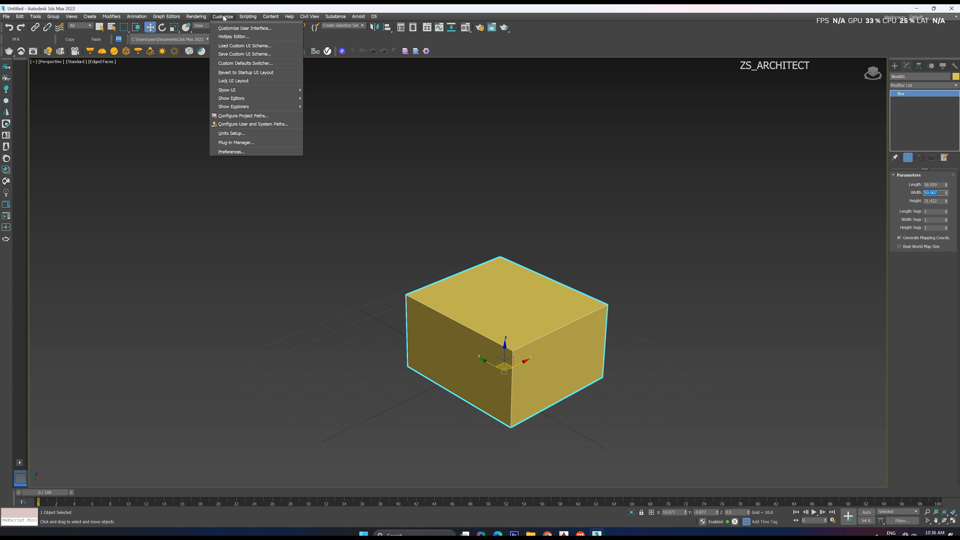
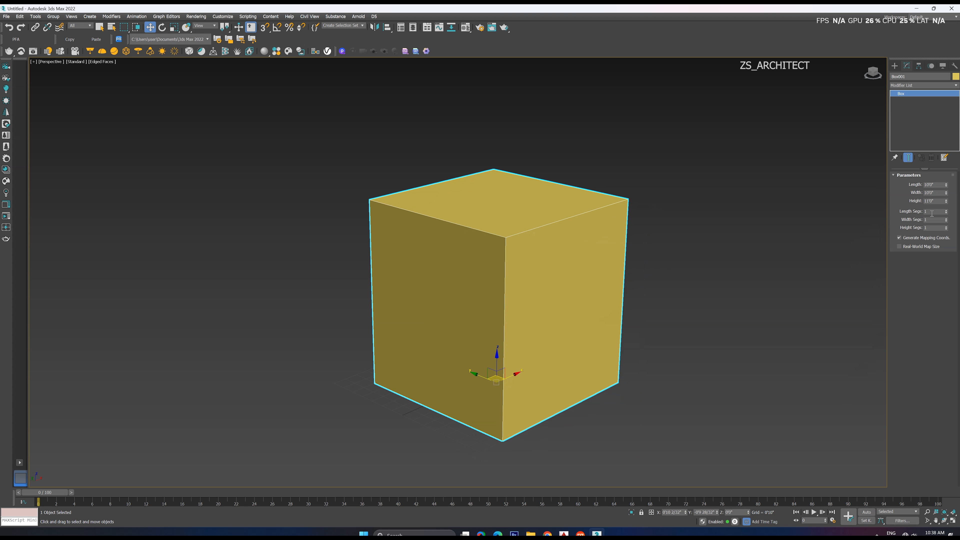
Set the box's length, width and height segments to 2 each and check the subdivided faces
double_click(938, 211)
type("2")
key("Return")
left_click(933, 220)
key("Return")
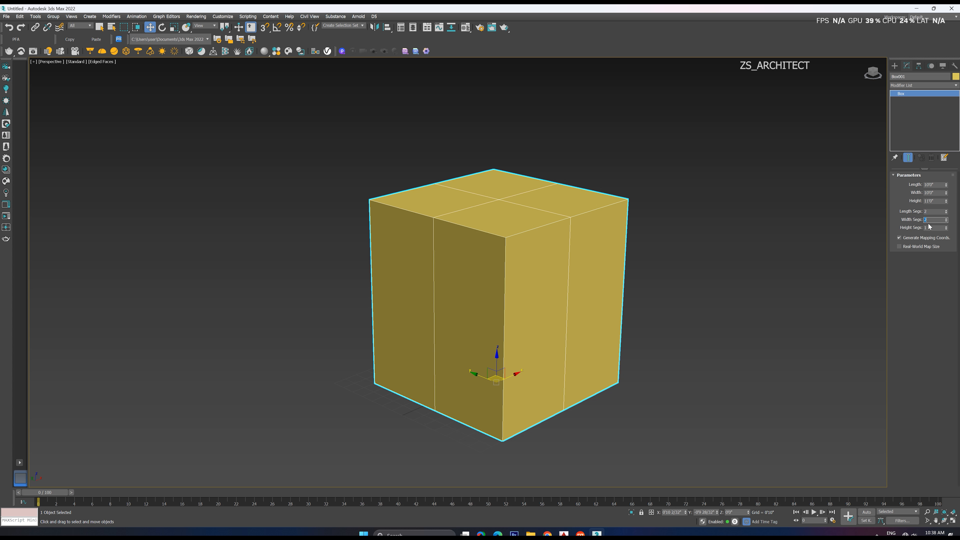
key("Tab")
type("2")
key("Return")
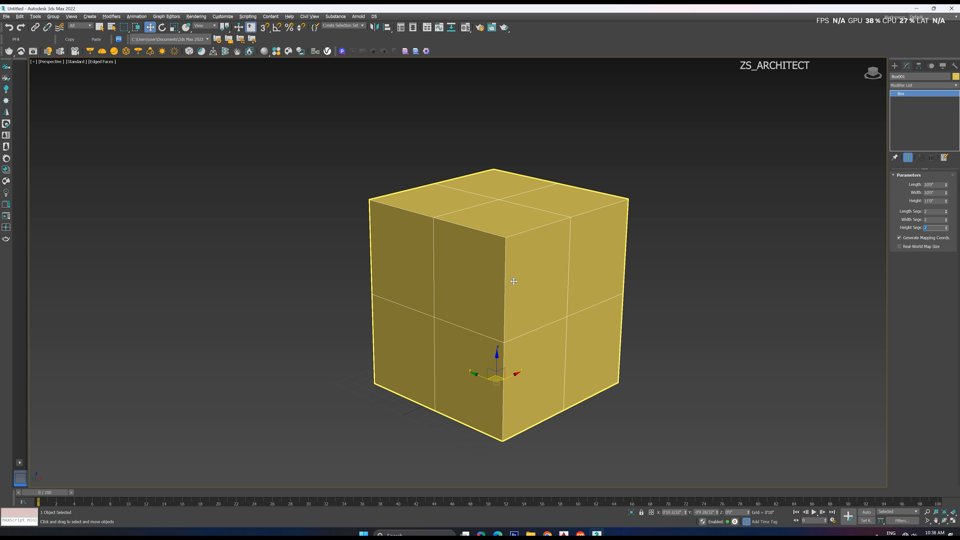
middle_click_drag(510, 278, 467, 279, "alt")
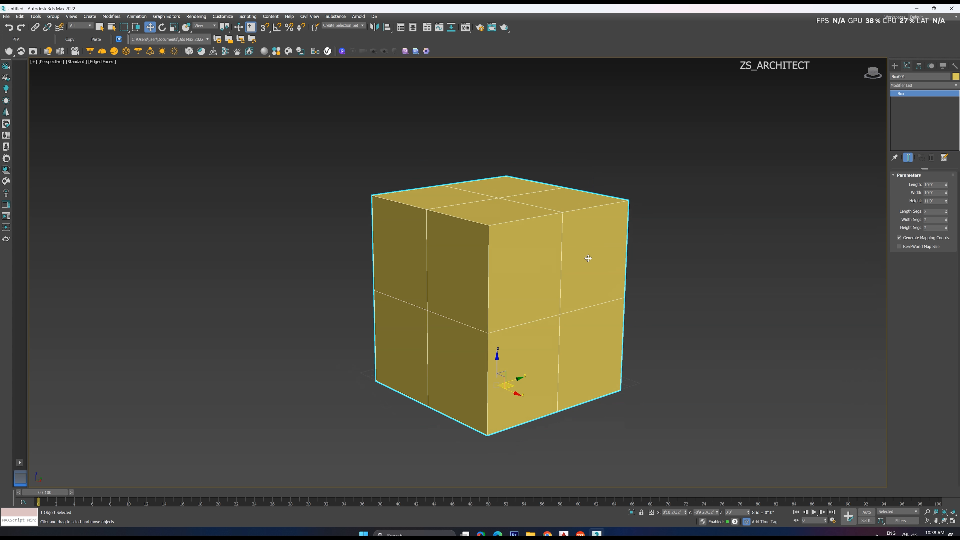
middle_click_drag(665, 250, 644, 251, "alt")
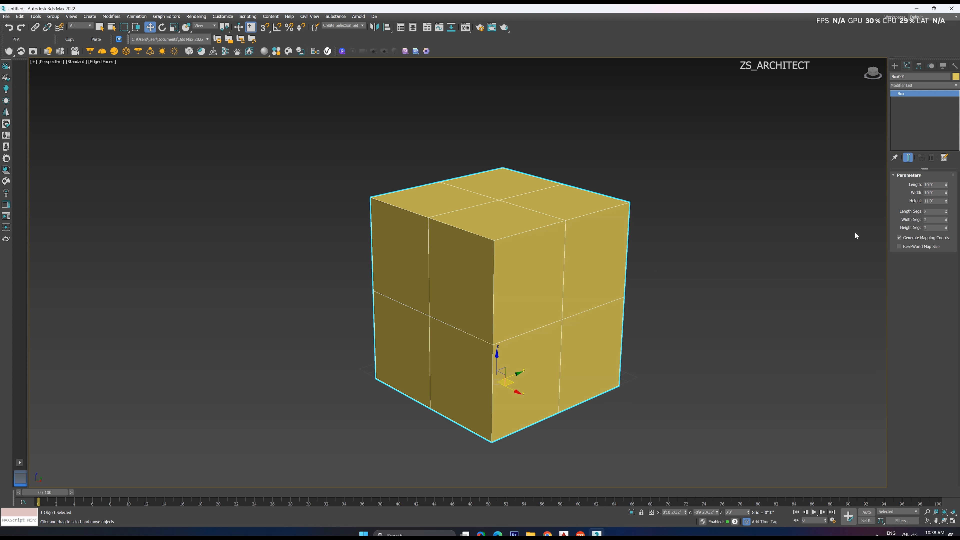
Raise the box's length segments to 16, width segments to 19 and height segments to 22
left_click_drag(947, 214, 948, 226)
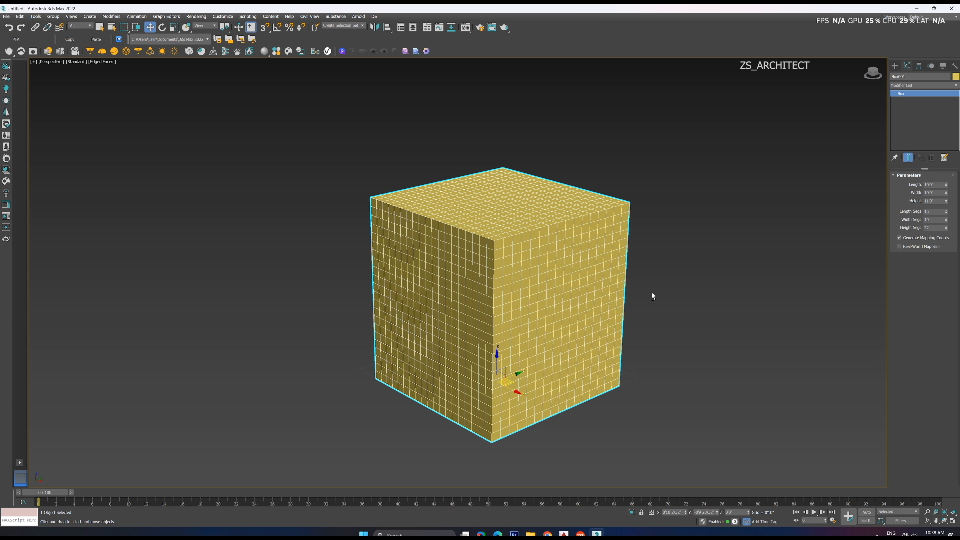
middle_click_drag(651, 295, 547, 314, "alt")
scroll(612, 348, "down", 5)
scroll(620, 345, "up", 5)
scroll(583, 339, "down", 5)
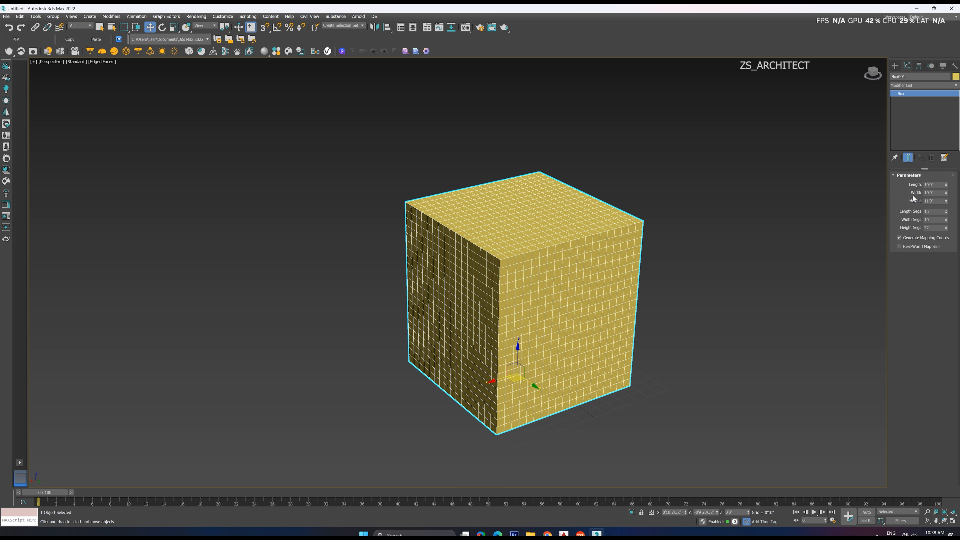
Deselect and reselect the box, and examine its dense edge grid from several angles
left_click(664, 226)
left_click(582, 254)
scroll(597, 251, "down", 3)
middle_click_drag(596, 251, 533, 241)
left_click(599, 232)
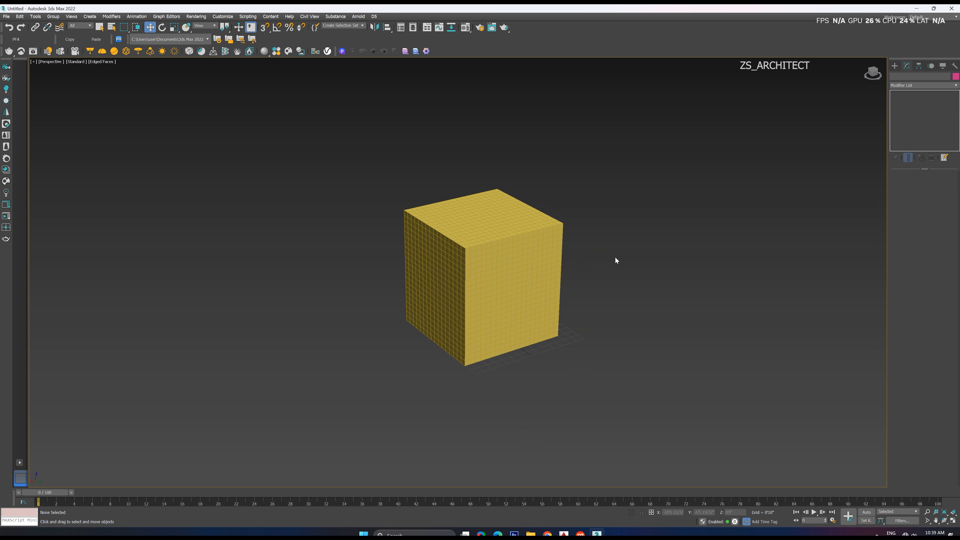
left_click(481, 261)
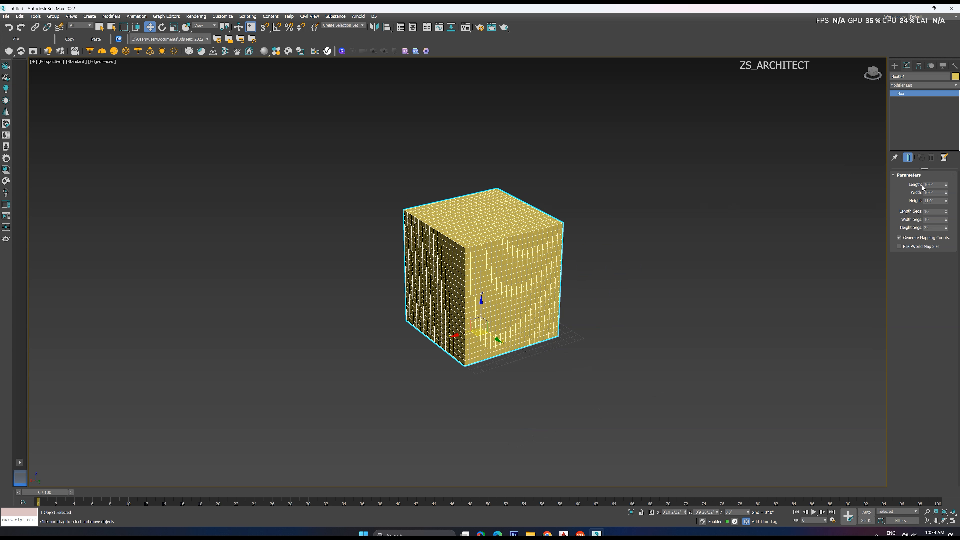
middle_click_drag(462, 258, 461, 255, "alt")
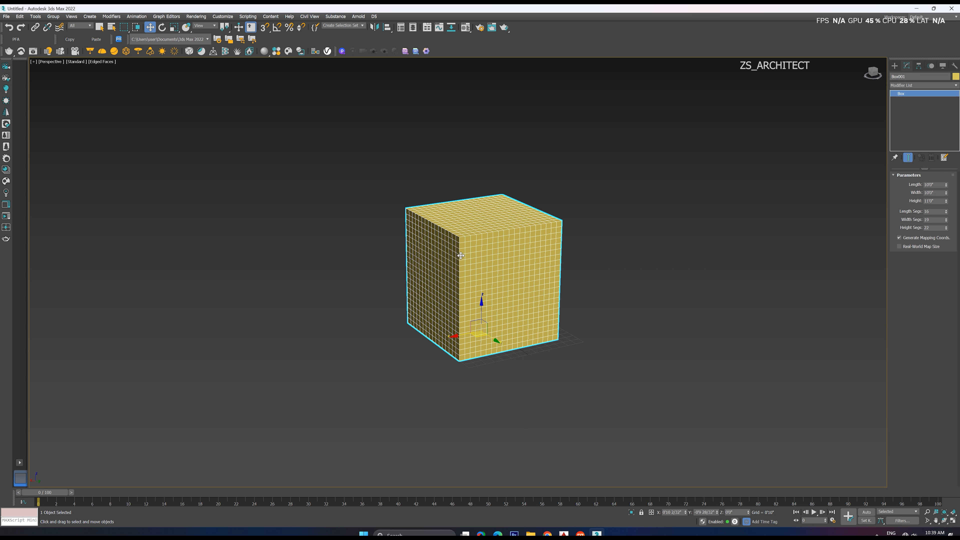
middle_click_drag(515, 221, 513, 228, "alt")
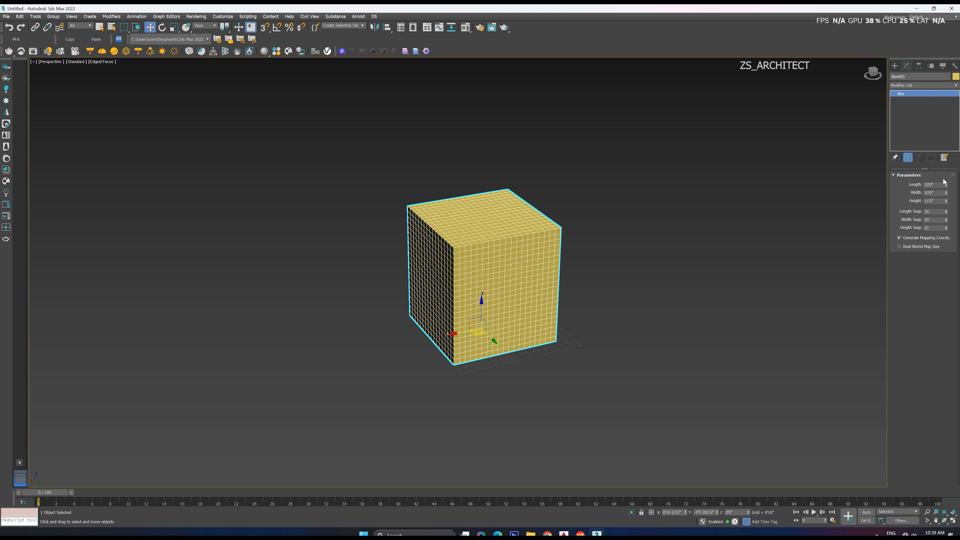
Enlarge the box to about 33'4" long, 28'3" wide and 30'9" high
double_click(935, 185)
key("BackSpace")
type("10")
key("Tab")
mouse_move(947, 185)
left_mouse_down()
mouse_move(949, 102)
mouse_move(948, 166)
left_mouse_up()
left_click_drag(948, 203, 948, 162)
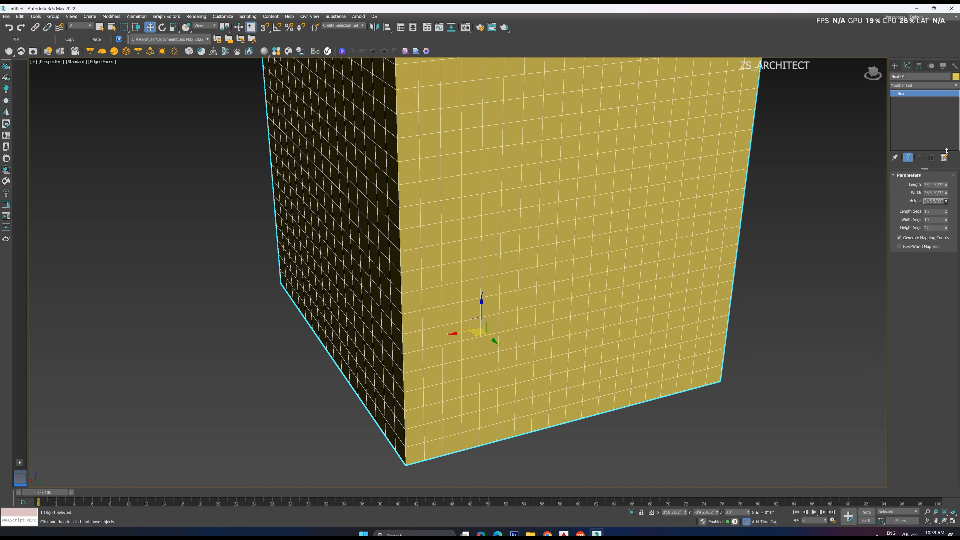
scroll(521, 378, "down", 5)
scroll(627, 301, "up", 3)
scroll(617, 244, "down", 4)
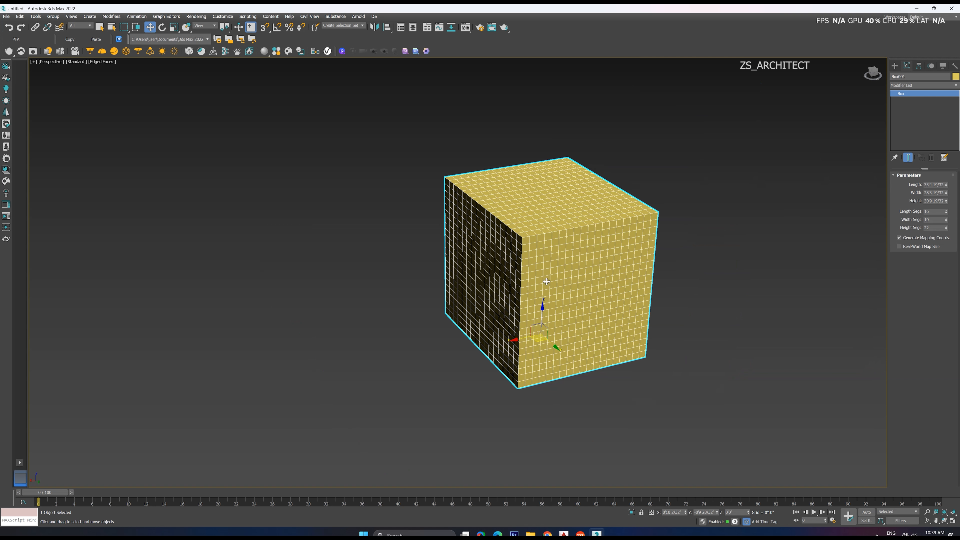
scroll(621, 269, "up", 4)
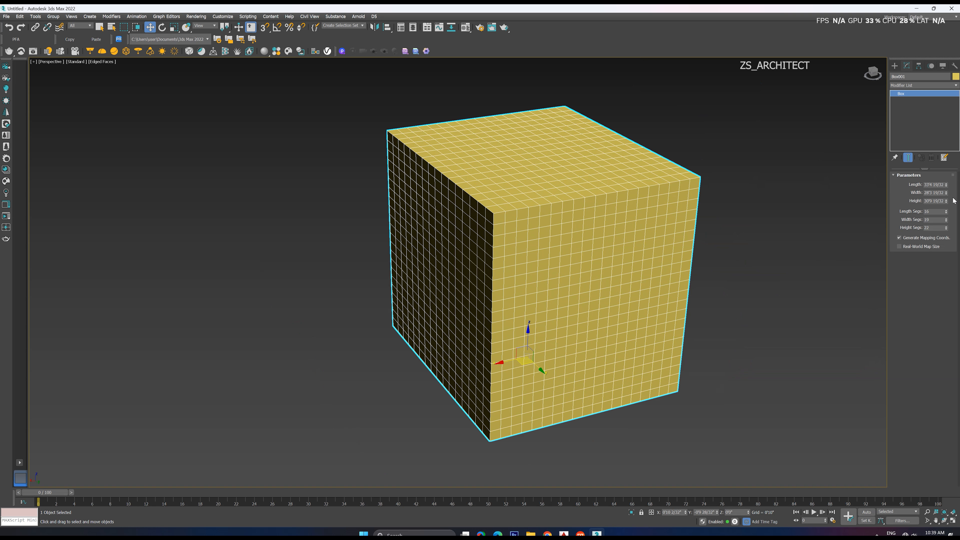
Adjust the box's height to about 34'2", then deselect and reselect the box
mouse_move(948, 203)
left_mouse_down()
mouse_move(946, 178)
mouse_move(944, 227)
mouse_move(943, 191)
left_mouse_up()
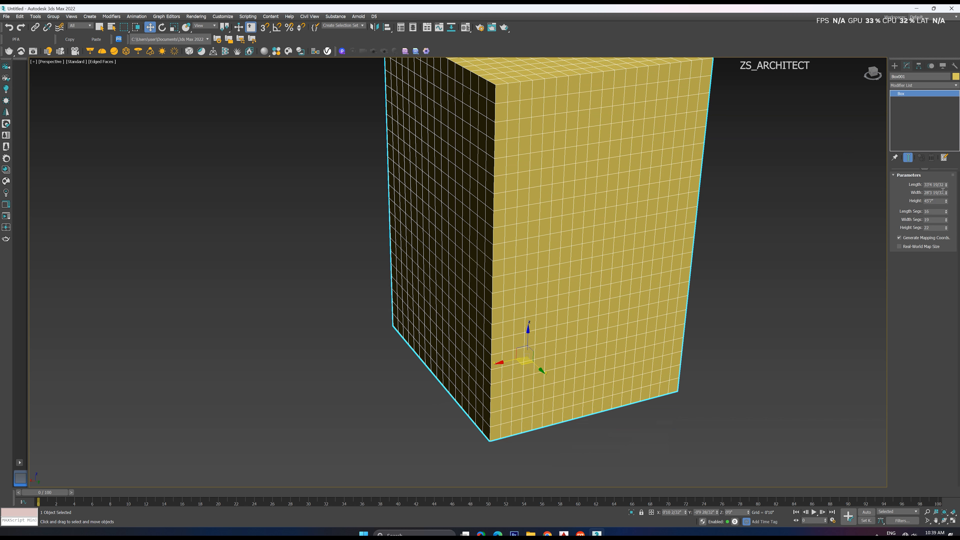
scroll(728, 312, "down", 3)
scroll(768, 262, "up", 5)
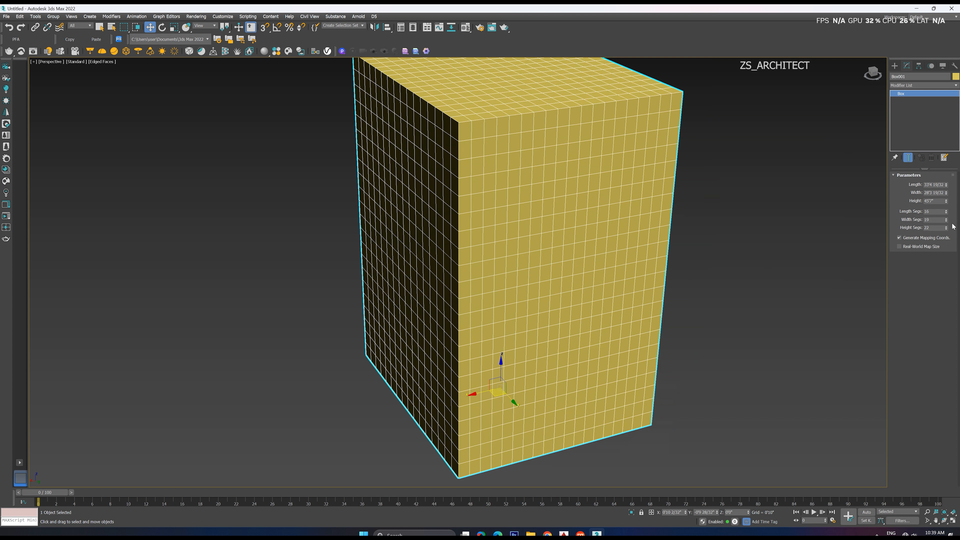
left_click(899, 247)
left_click_drag(947, 201, 945, 203)
scroll(661, 295, "down", 4)
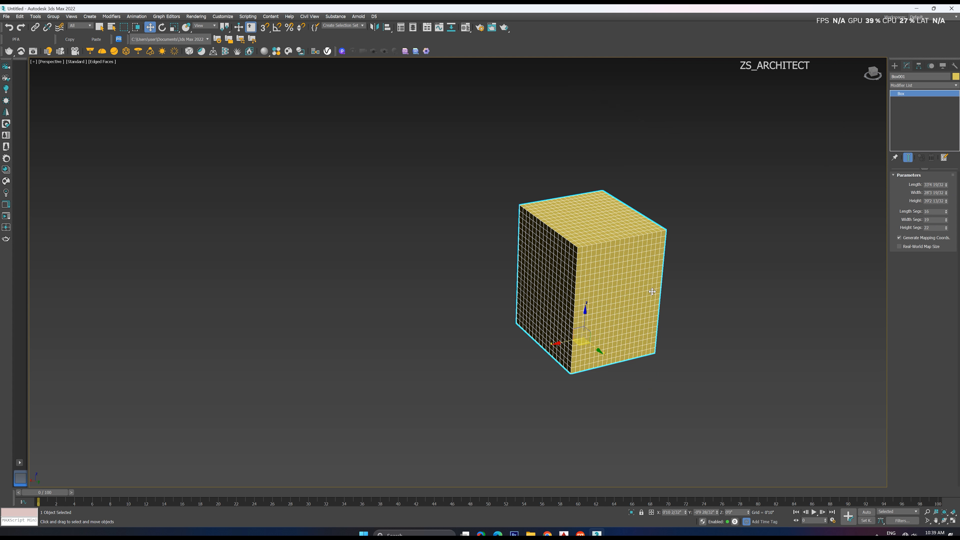
middle_click_drag(652, 292, 640, 276, "alt")
scroll(624, 274, "up", 4)
left_click(699, 272)
left_click(641, 269)
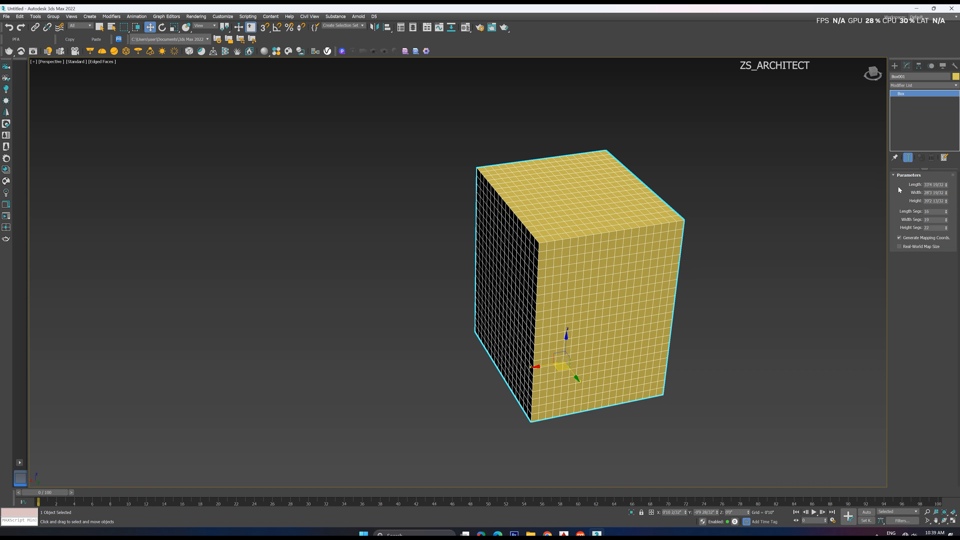
Reset the box's length, width and height to zero, try a new height and width, and undo these changes
right_click(946, 185)
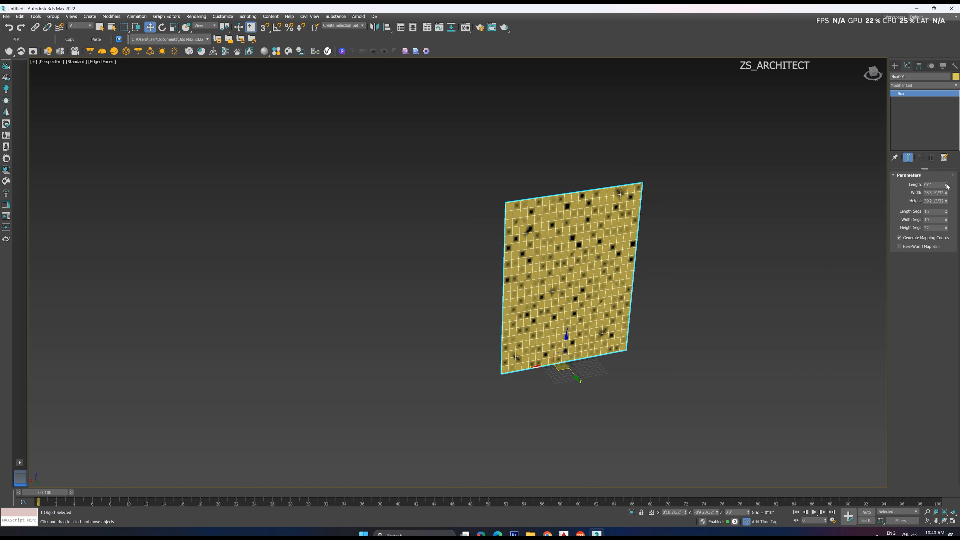
right_click(946, 194)
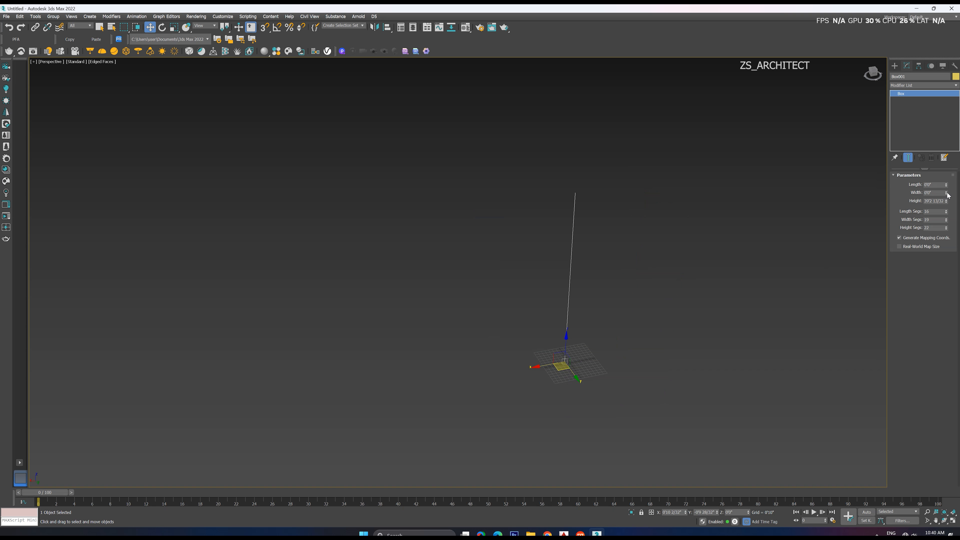
right_click(947, 202)
left_click_drag(947, 202, 948, 144)
left_click_drag(946, 194, 947, 128)
key("ctrl+z")
key("ctrl+z")
key("ctrl+z")
key("ctrl+z")
key("ctrl+z")
key("ctrl+z")
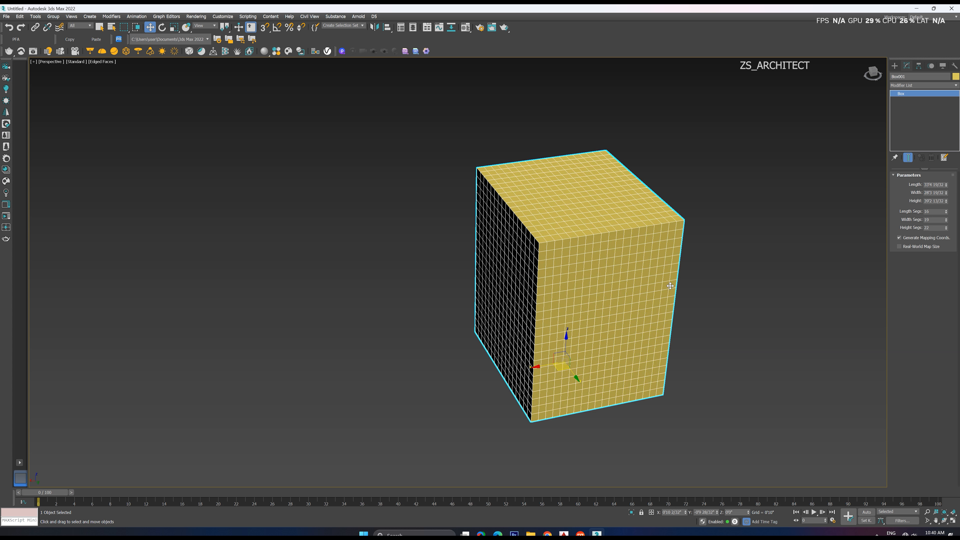
Reset the box's length to zero and raise it to about 31'10", then reselect the box
right_click(947, 185)
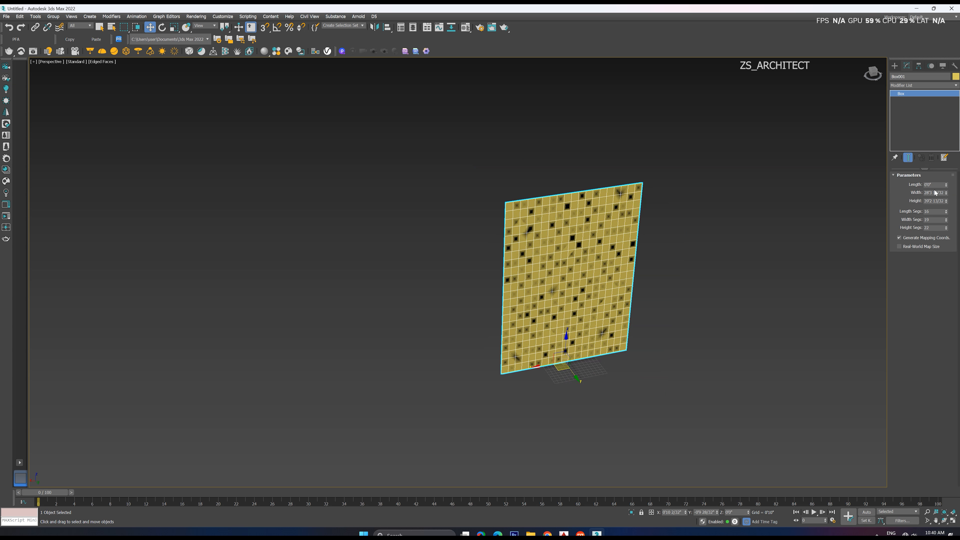
left_click_drag(945, 185, 824, 76)
left_click(721, 180)
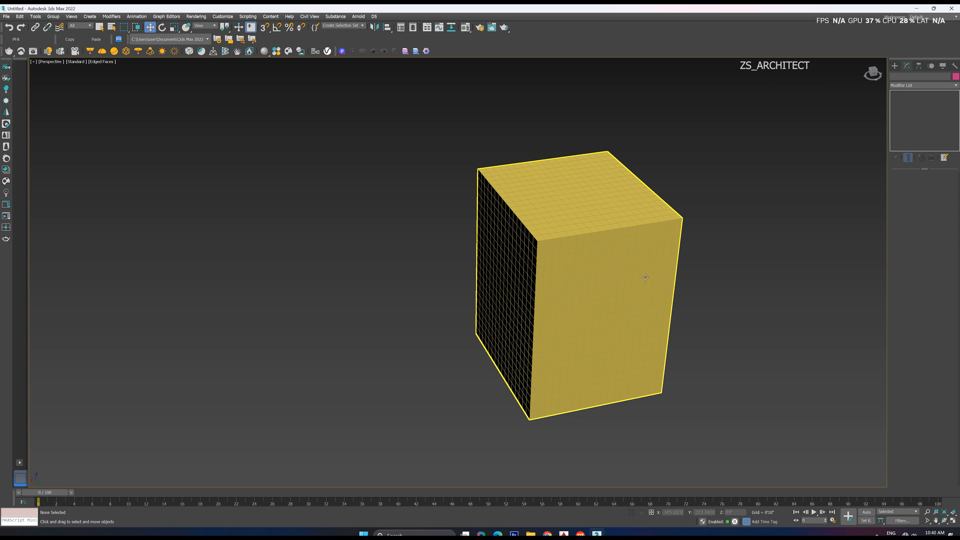
scroll(644, 276, "down", 3)
middle_click_drag(637, 294, 659, 256, "alt")
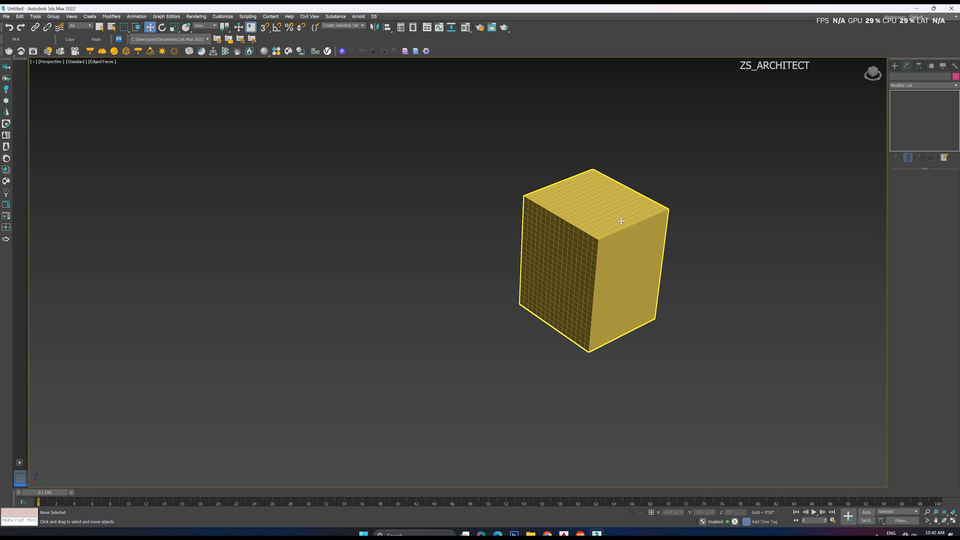
left_click(595, 214)
scroll(597, 211, "up", 3)
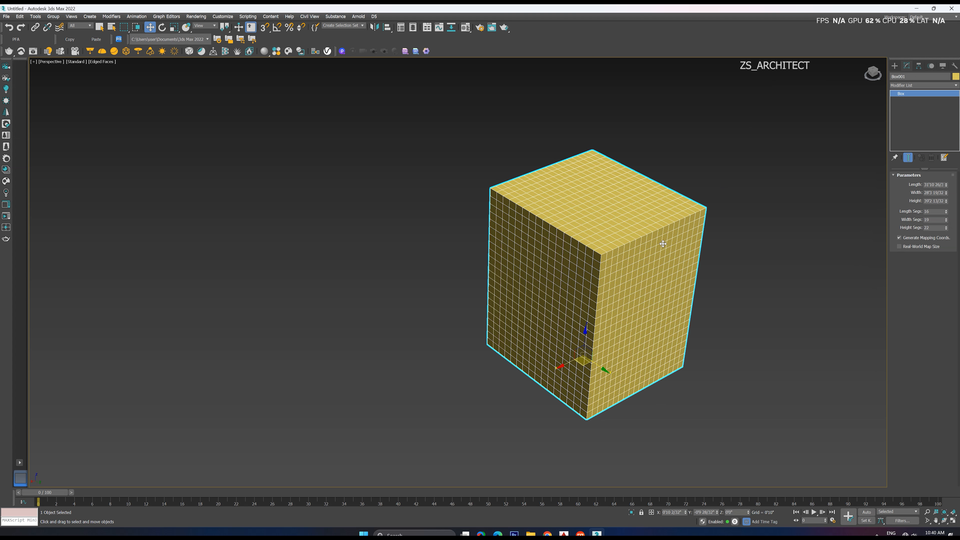
middle_click_drag(663, 244, 683, 277)
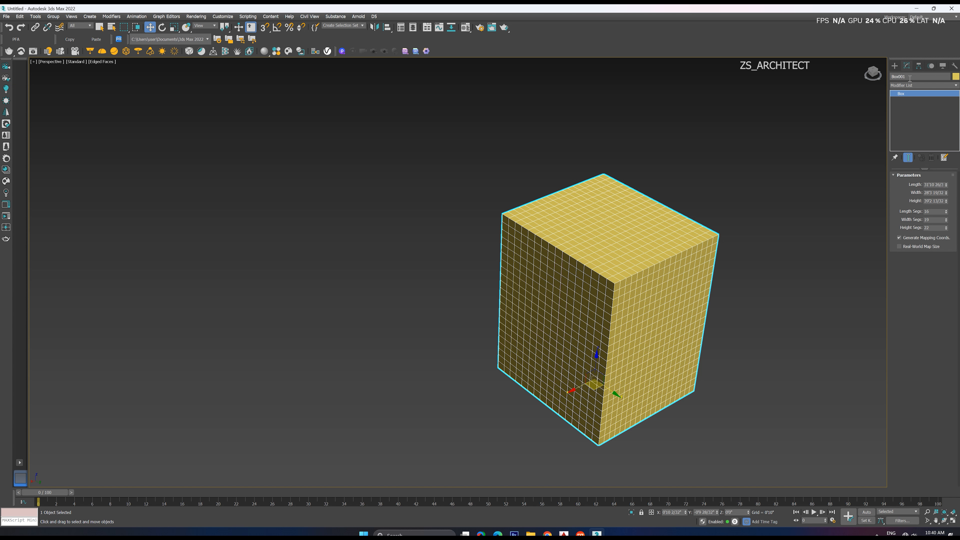
middle_click_drag(637, 294, 607, 250)
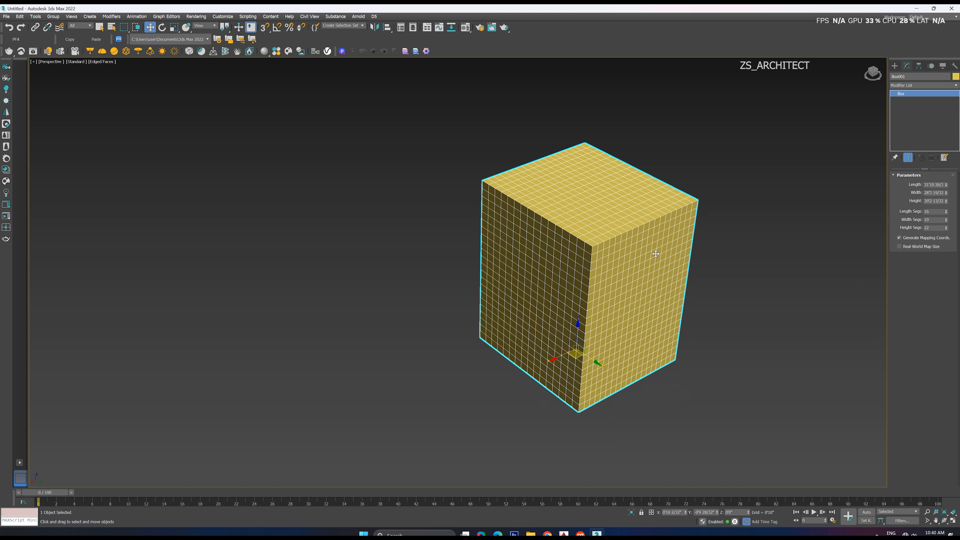
Create a standard teapot with a radius of about 22'10" beside the box and switch to the Move tool
left_click(895, 65)
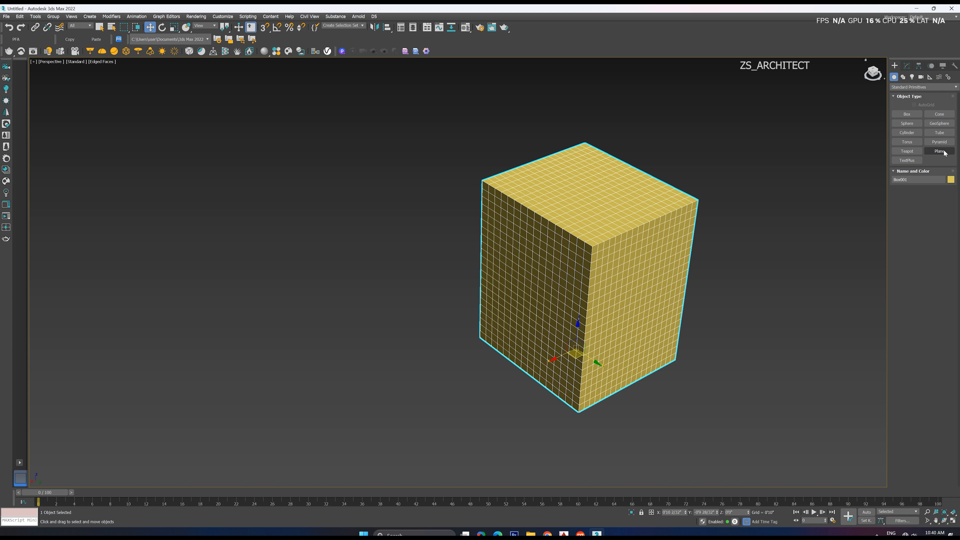
left_click(907, 151)
scroll(508, 302, "down", 3)
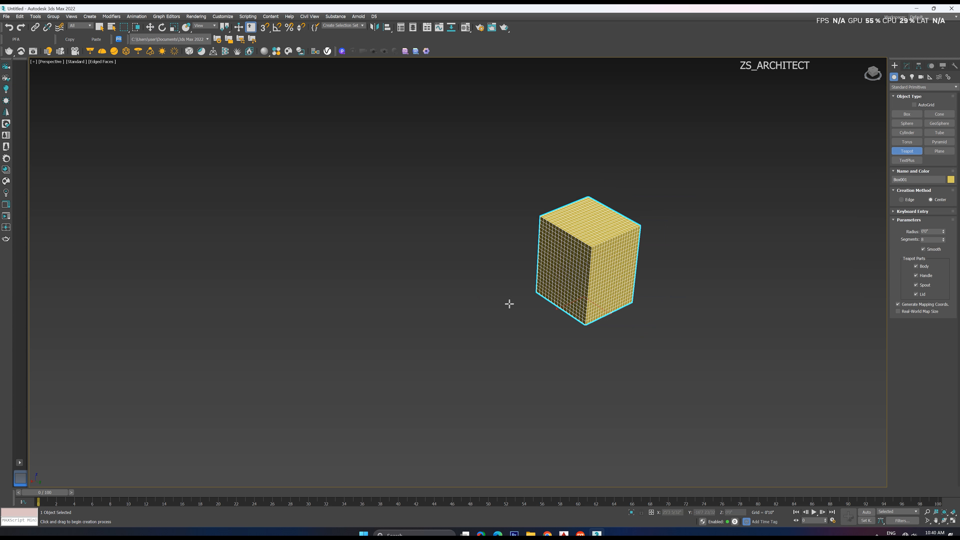
left_click_drag(456, 305, 471, 334)
scroll(459, 284, "up", 4)
key("w")
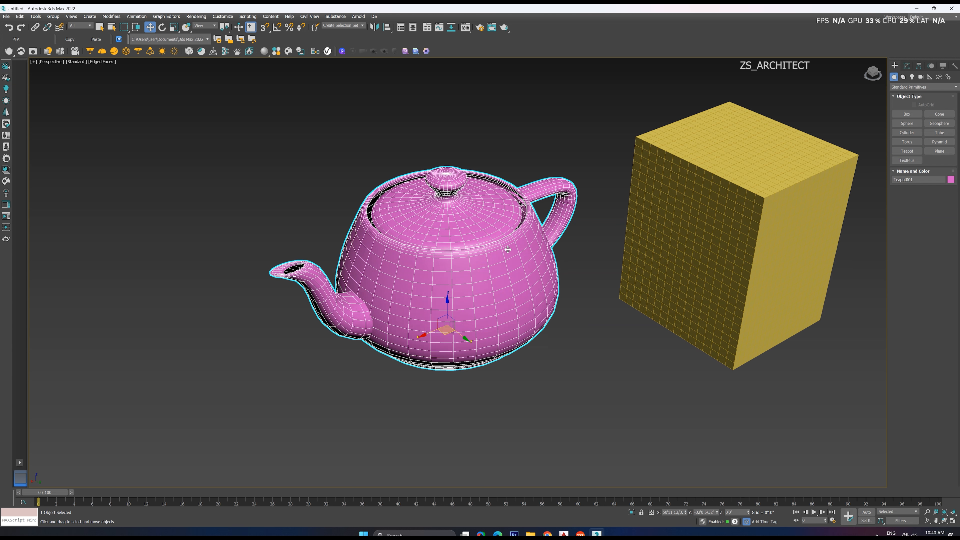
Increase the teapot's radius slightly and reduce its segments to 2
left_click(906, 66)
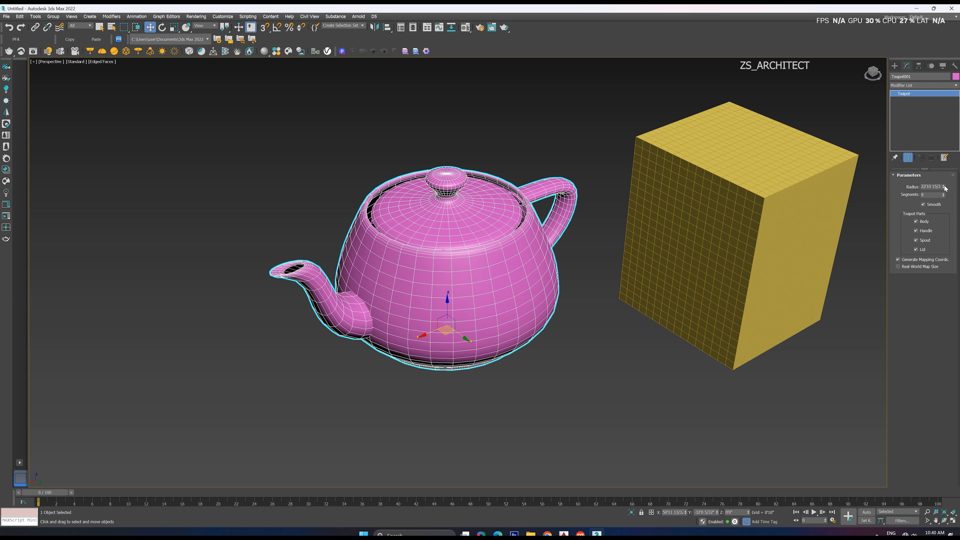
mouse_move(945, 188)
left_mouse_down()
mouse_move(945, 169)
mouse_move(945, 198)
left_mouse_up()
left_click(943, 194)
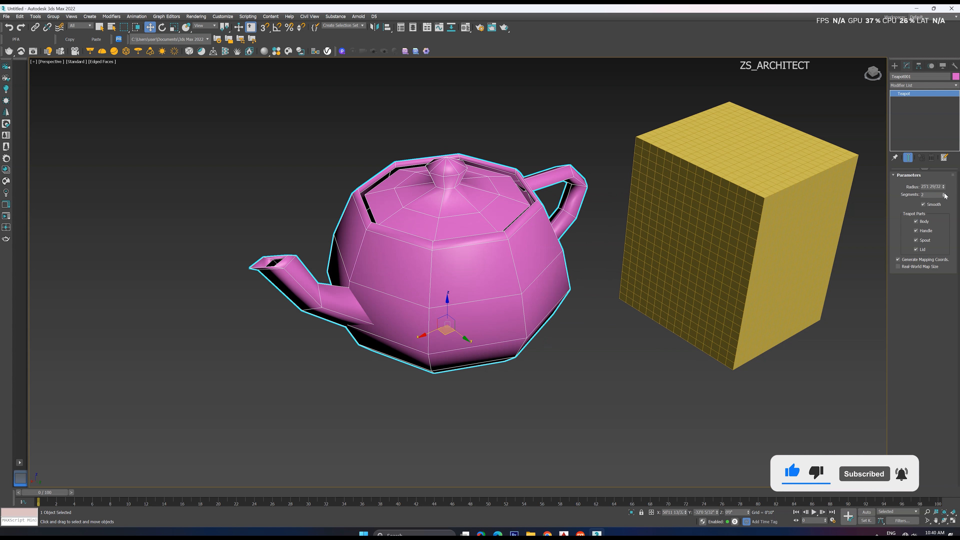
middle_click_drag(567, 293, 683, 235, "alt")
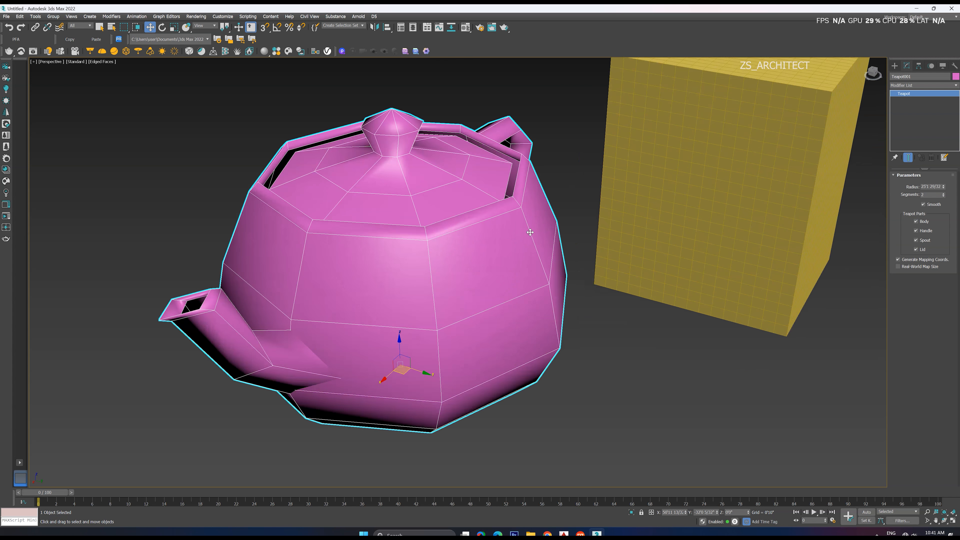
scroll(684, 234, "up", 6)
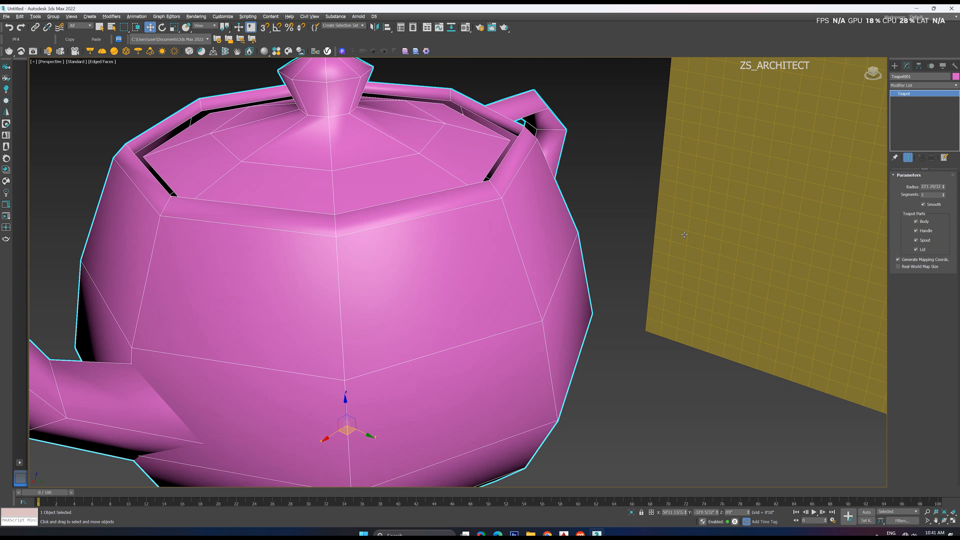
Turn off smoothing on the teapot and raise its segment count to give it a rounder shape
left_click(924, 204)
scroll(473, 243, "down", 5)
middle_click_drag(472, 243, 446, 242, "alt")
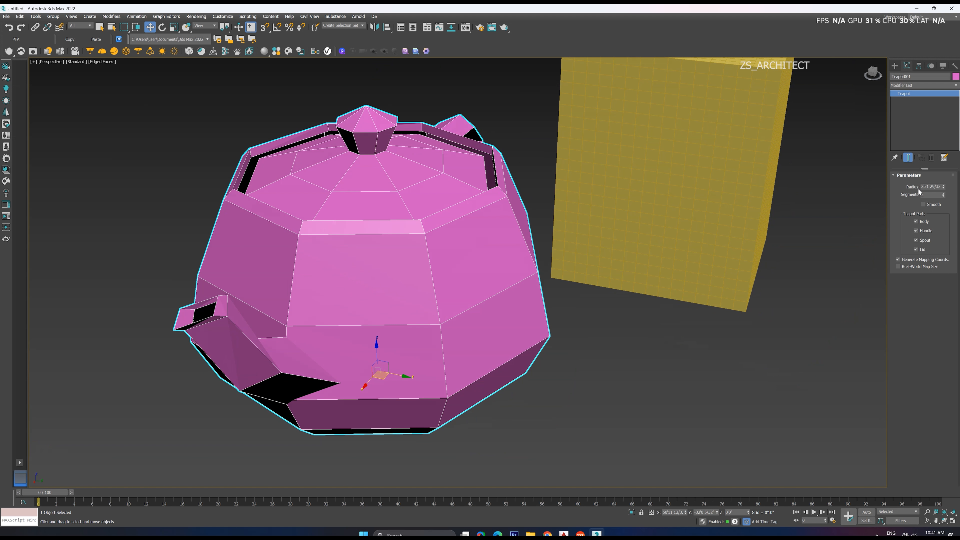
left_click_drag(942, 195, 943, 179)
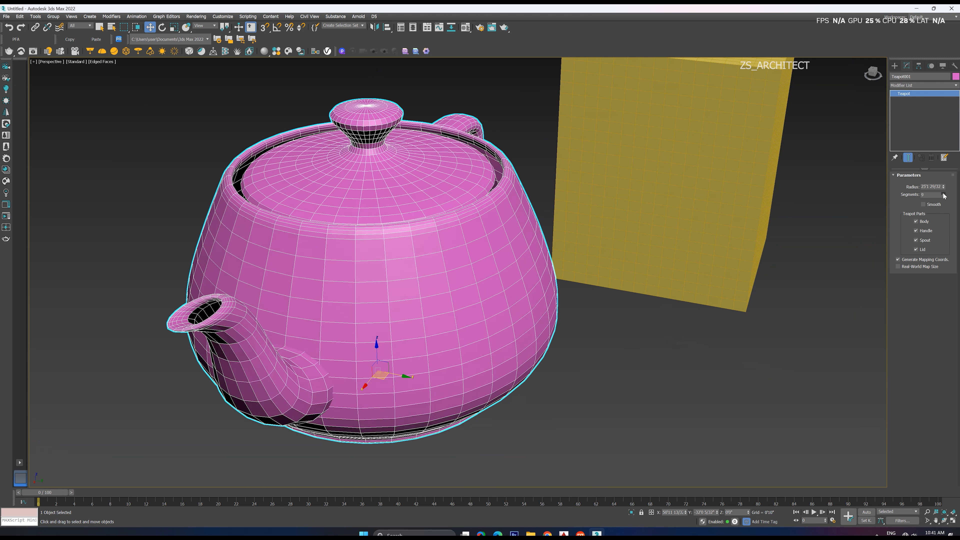
Turn smoothing back on for the teapot
middle_click_drag(531, 292, 540, 268, "alt")
scroll(540, 268, "up", 5)
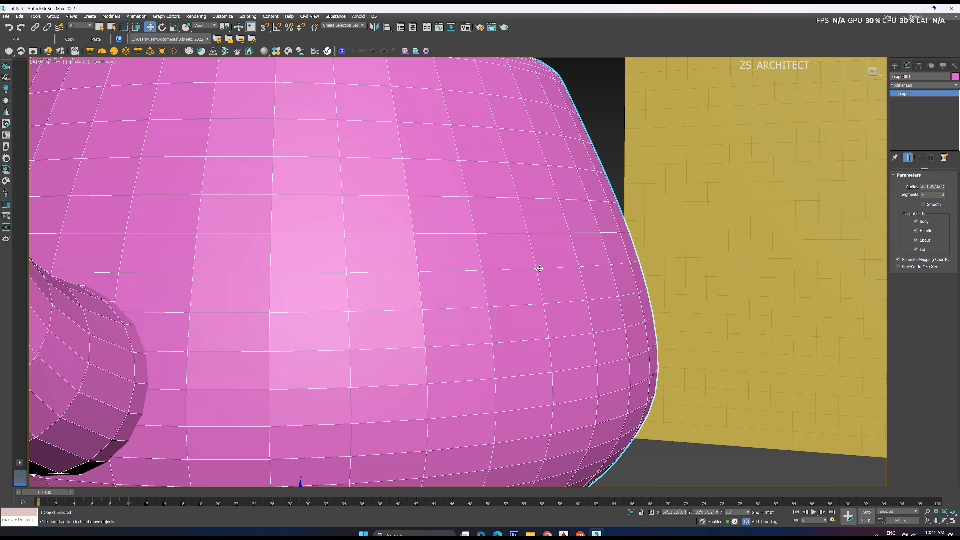
left_click(922, 204)
scroll(506, 324, "down", 5)
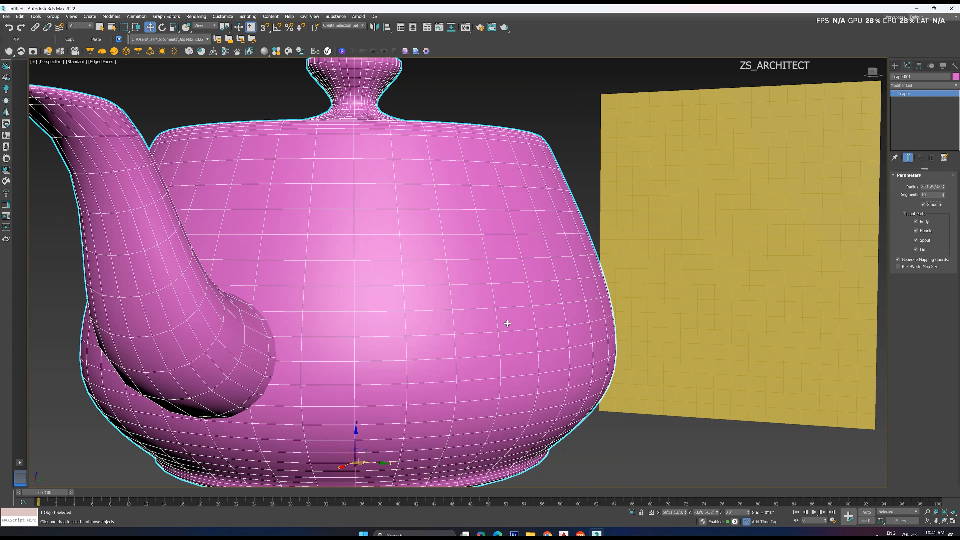
middle_click_drag(506, 324, 497, 332, "alt")
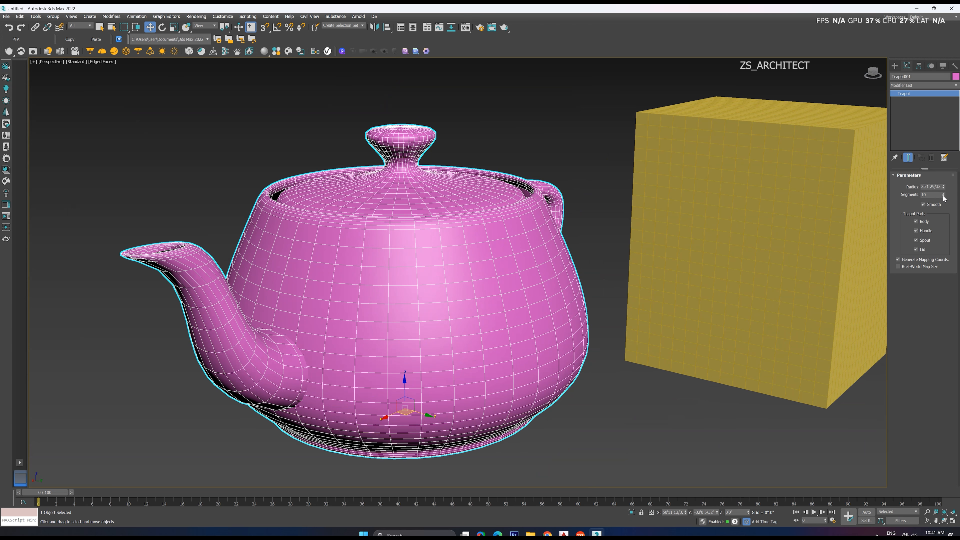
Raise the teapot's segments to 23 and hide the edged faces in the perspective view
left_click_drag(943, 196, 944, 193)
mouse_move(491, 302)
middle_mouse_down("alt")
mouse_move(488, 314)
mouse_move(497, 298)
middle_mouse_up("alt")
key("F3")
key("F3")
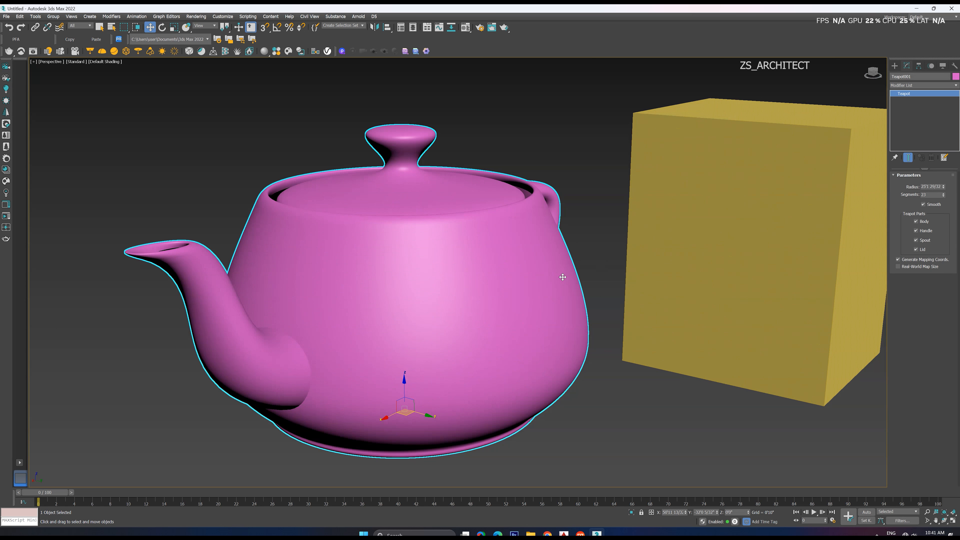
Try teapot segment counts of 1, 2 and 3, and show the edged faces again
left_click_drag(944, 193, 942, 201)
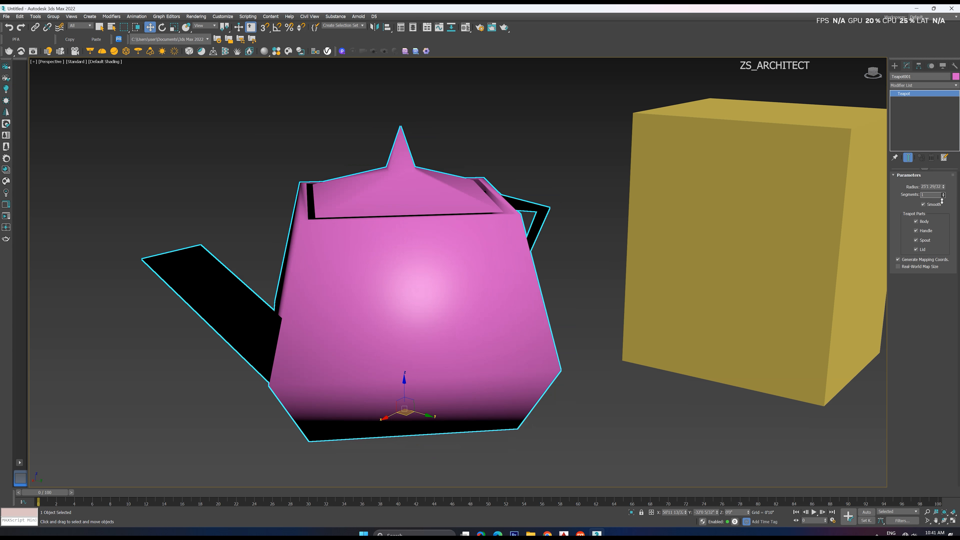
left_click(943, 193)
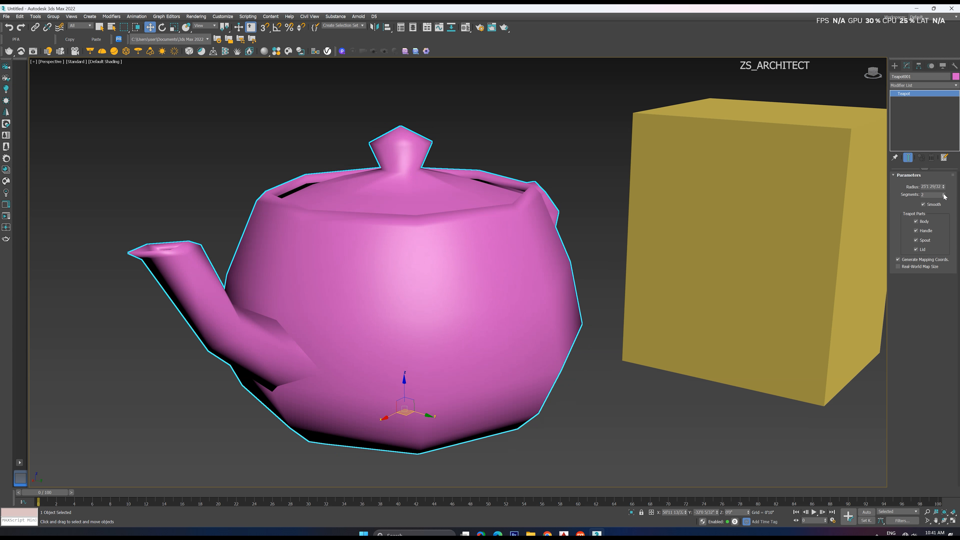
left_click(943, 193)
key("F4")
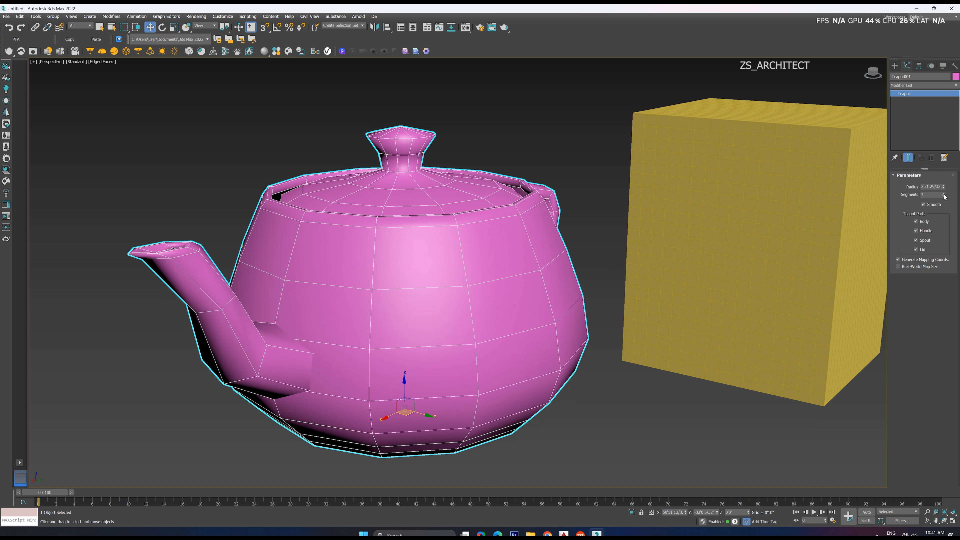
Raise the teapot's segments to 25
left_click_drag(944, 195, 943, 186)
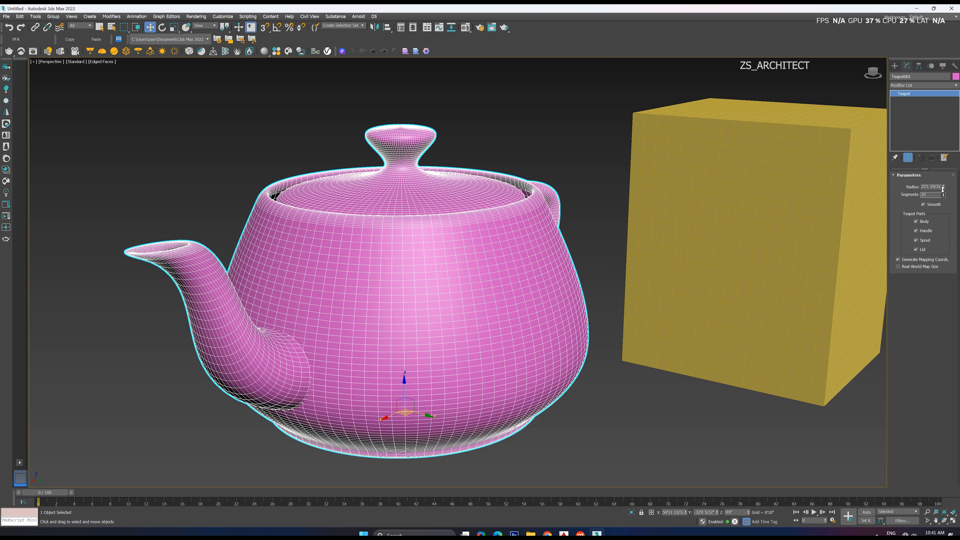
scroll(513, 279, "down", 3)
middle_click_drag(514, 279, 541, 276, "alt")
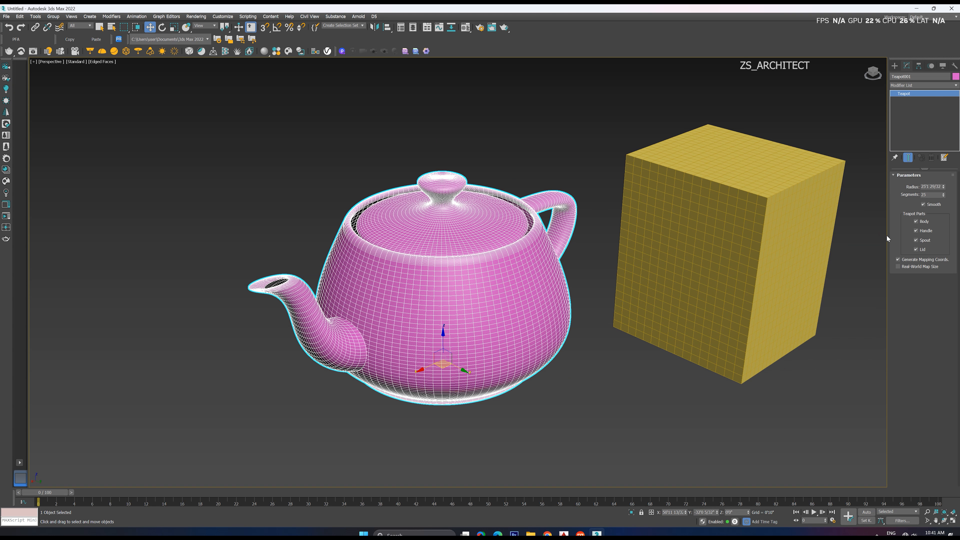
Switch the teapot's body, handle and lid off and back on in turn, and turn its spout off
left_click(916, 221)
left_click(916, 221)
left_click(916, 231)
left_click(916, 230)
left_click(916, 240)
left_click(916, 249)
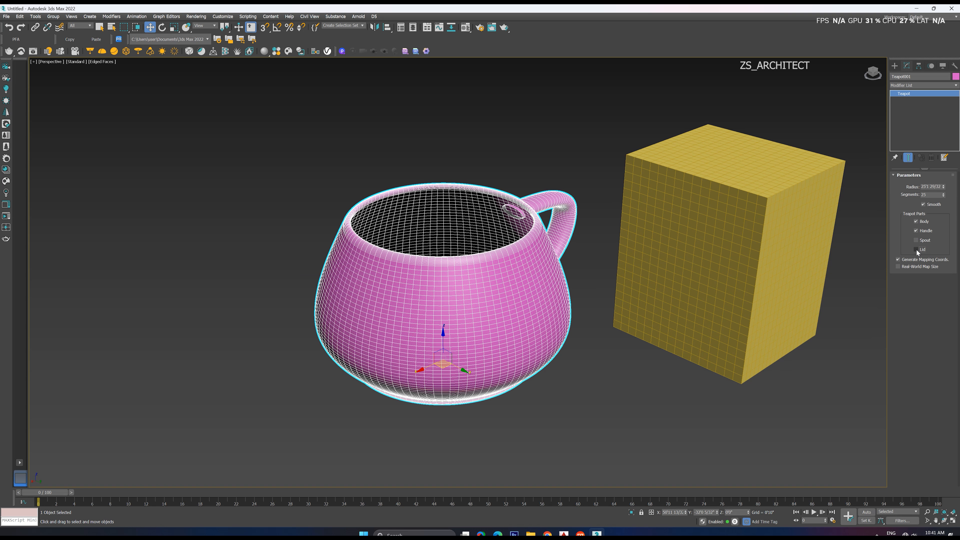
left_click(916, 250)
Try the teapot's mapping coordinates options and turn its spout back on
left_click(898, 260)
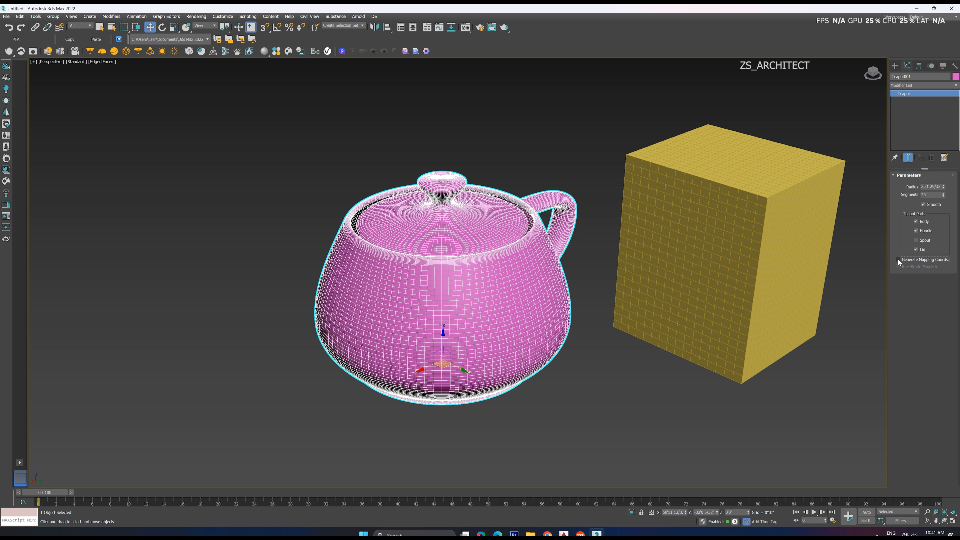
left_click(898, 266)
middle_click_drag(405, 358, 368, 358, "alt")
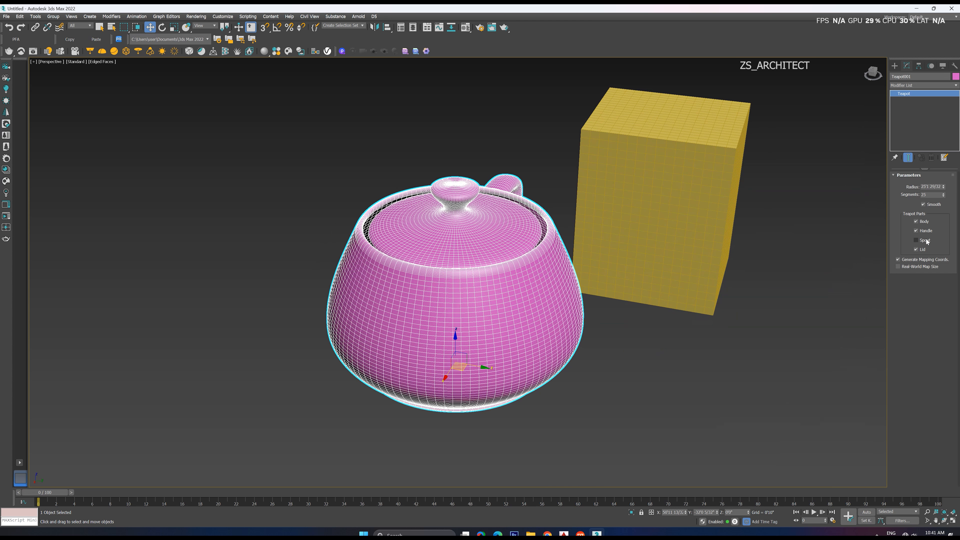
left_click(916, 240)
Create a standard cone beside the box with a base radius of about 37'6" and a top radius of about 5'11", and switch to the Move tool
scroll(476, 313, "down", 6)
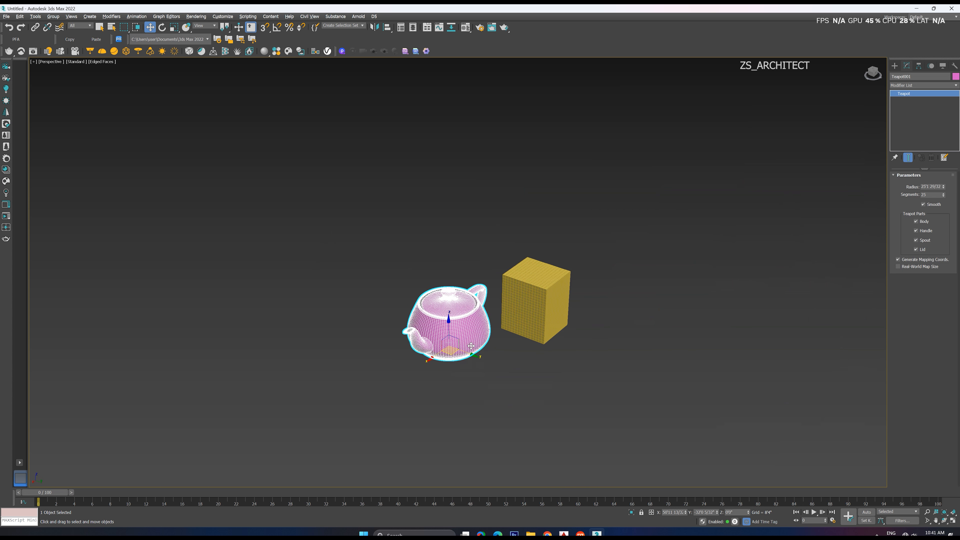
middle_click_drag(471, 346, 480, 347, "alt")
left_click(894, 66)
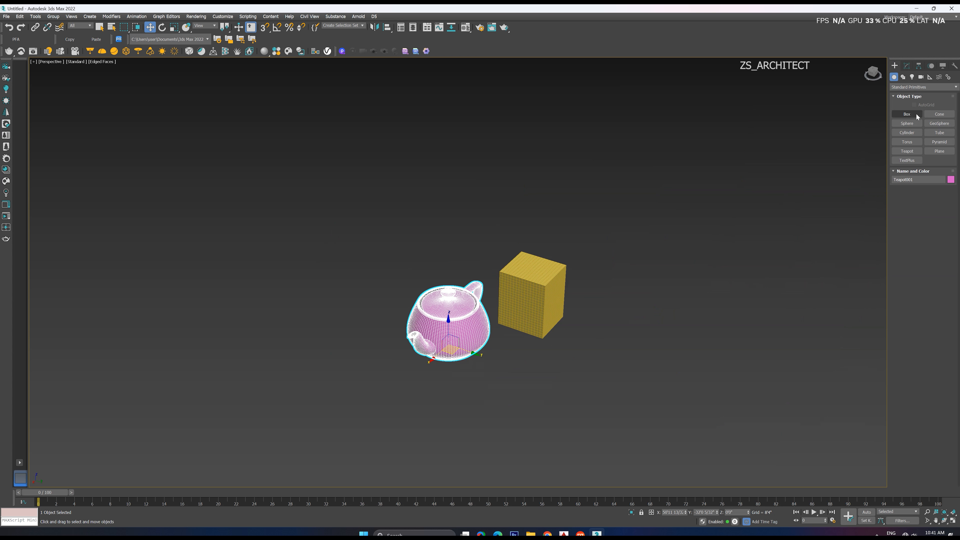
left_click(940, 117)
scroll(617, 231, "down", 3)
scroll(617, 266, "up", 2)
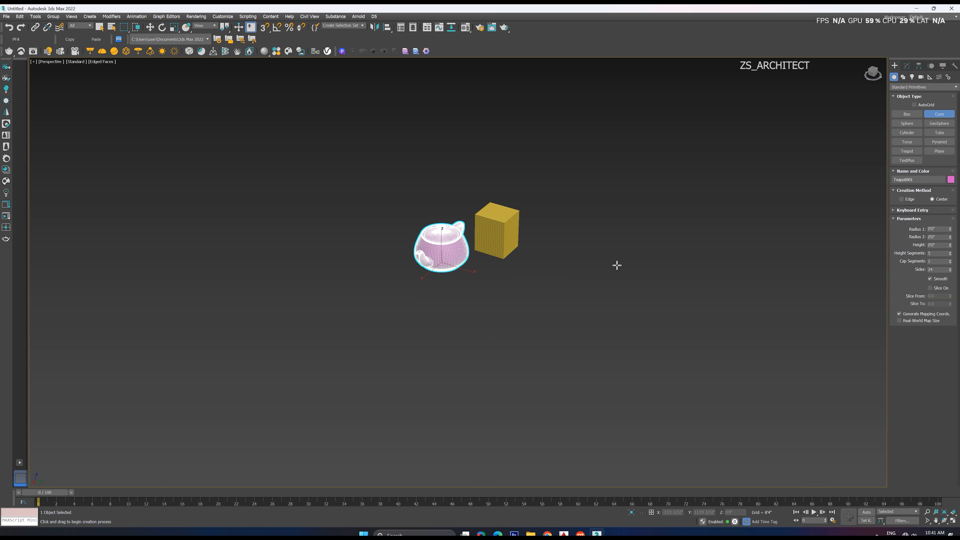
left_click_drag(596, 270, 608, 291)
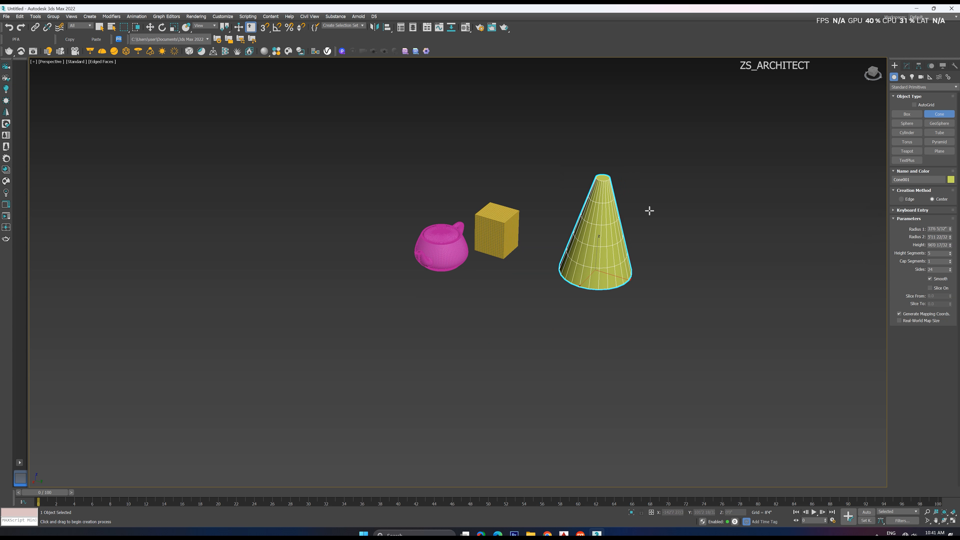
scroll(615, 197, "up", 5)
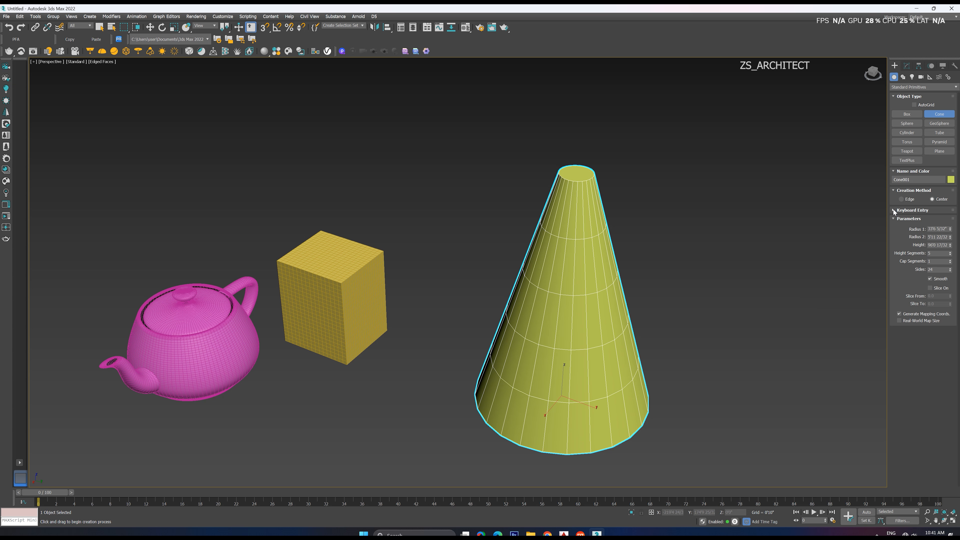
key("w")
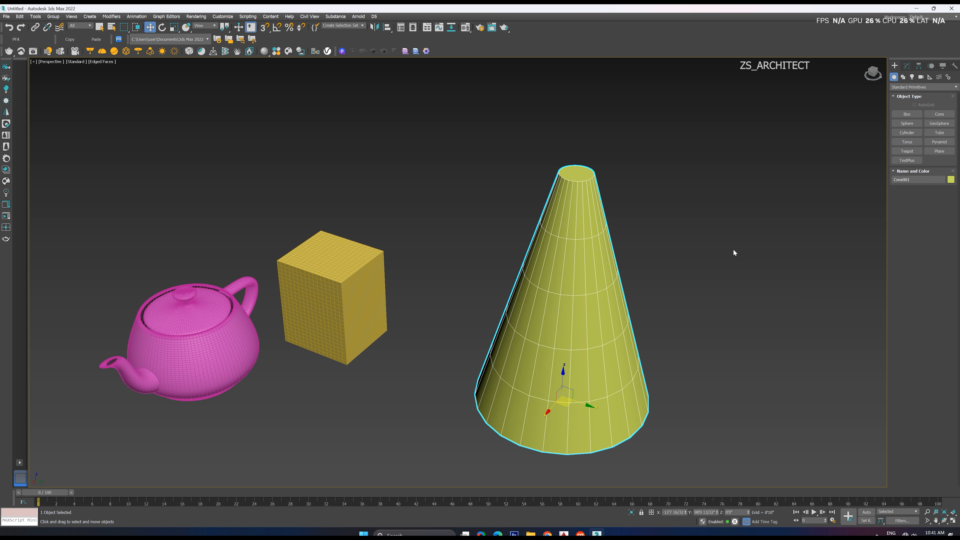
Adjust the cone's radii, reduce its height to about 85'5", and set 25 height segments and 12 cap segments
left_click(906, 67)
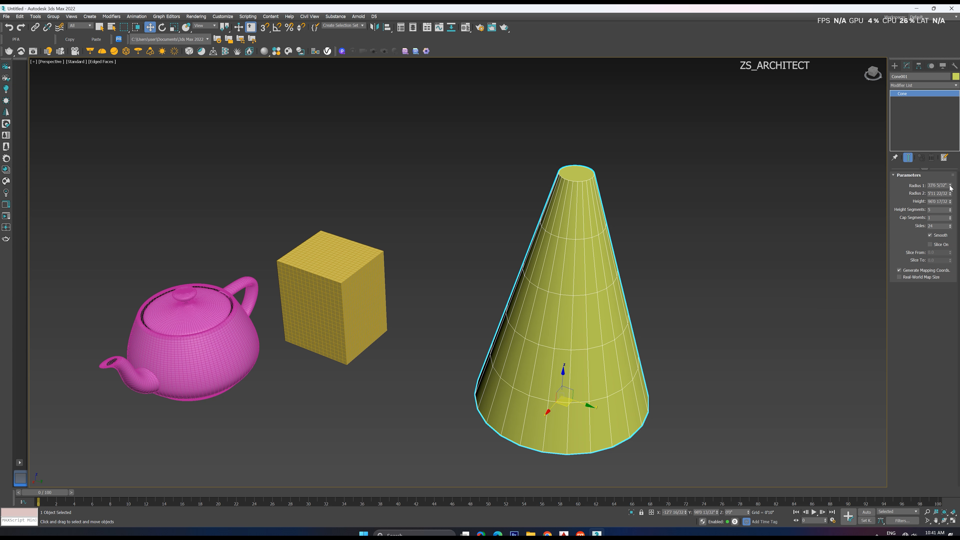
left_click_drag(951, 186, 951, 225)
scroll(581, 192, "up", 6)
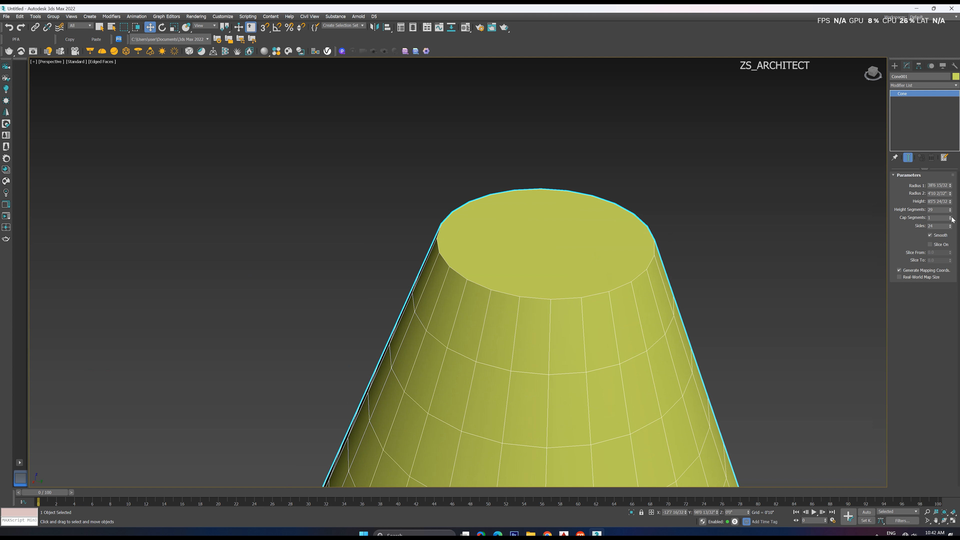
left_click_drag(950, 218, 949, 214)
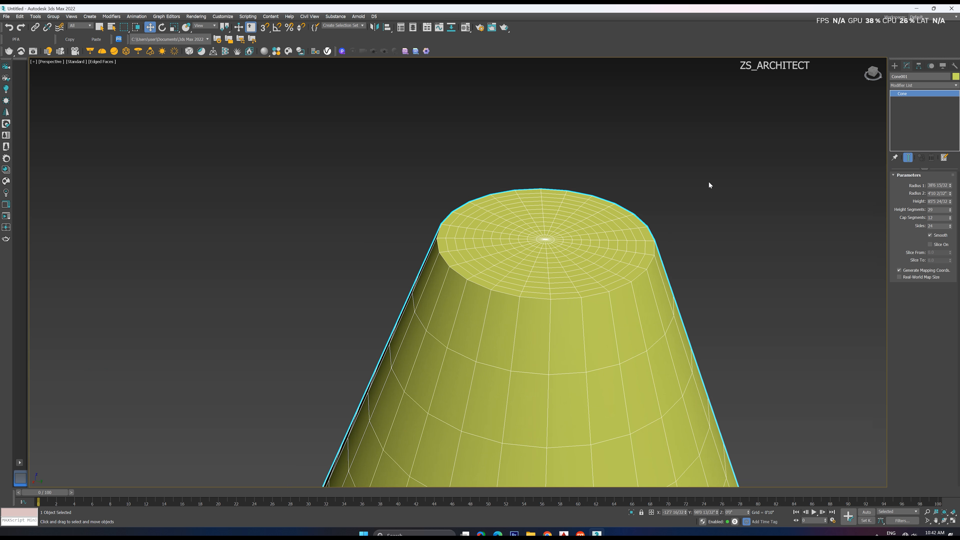
key("z")
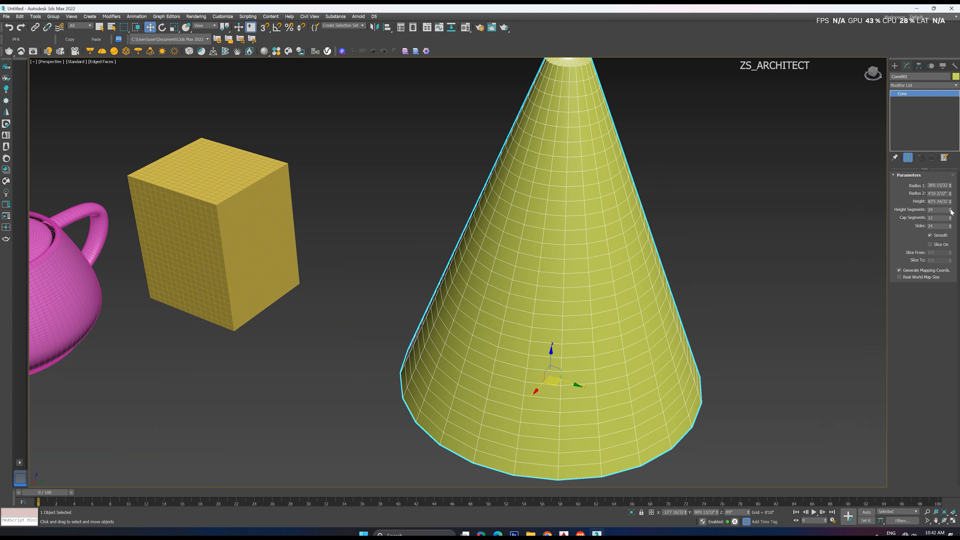
Set the cone to 90 sides and 1 cap segment with slicing turned on
left_click_drag(950, 228, 953, 208)
left_click(930, 245)
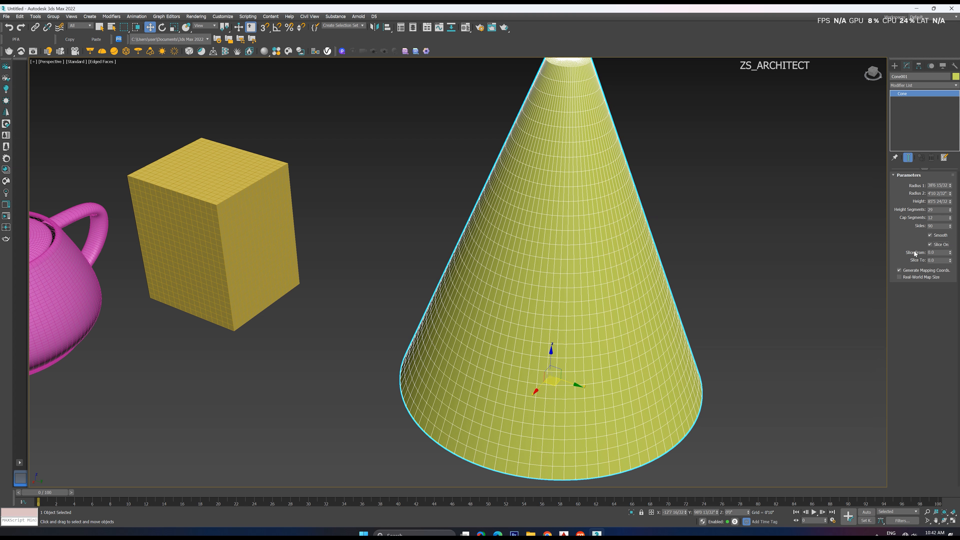
scroll(552, 370, "down", 5)
scroll(547, 321, "up", 7)
scroll(547, 321, "up", 3)
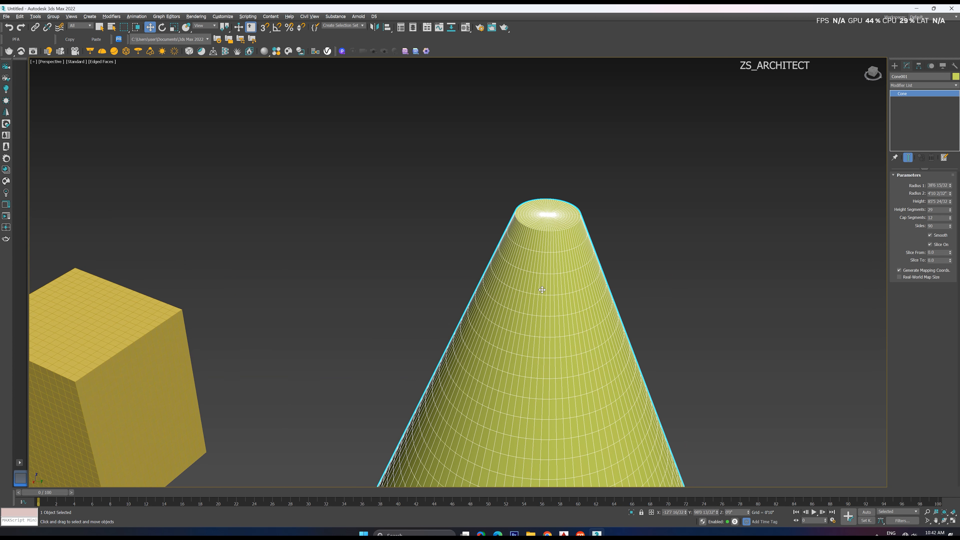
right_click(951, 220)
middle_click_drag(550, 322, 537, 228)
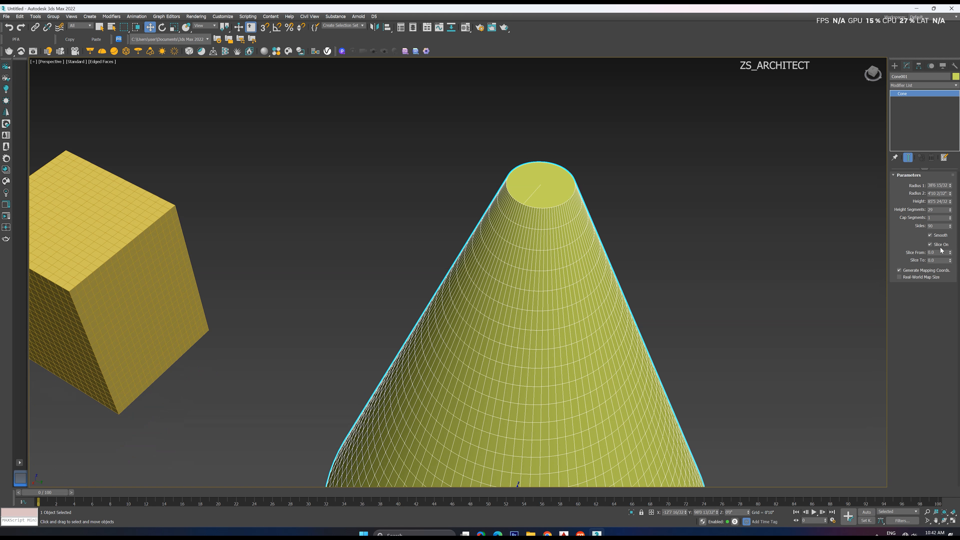
Cut a wedge out of the cone by slicing it from 346 to 46 degrees
left_click(930, 245)
left_click(932, 245)
left_click(932, 245)
left_click_drag(950, 253, 948, 79)
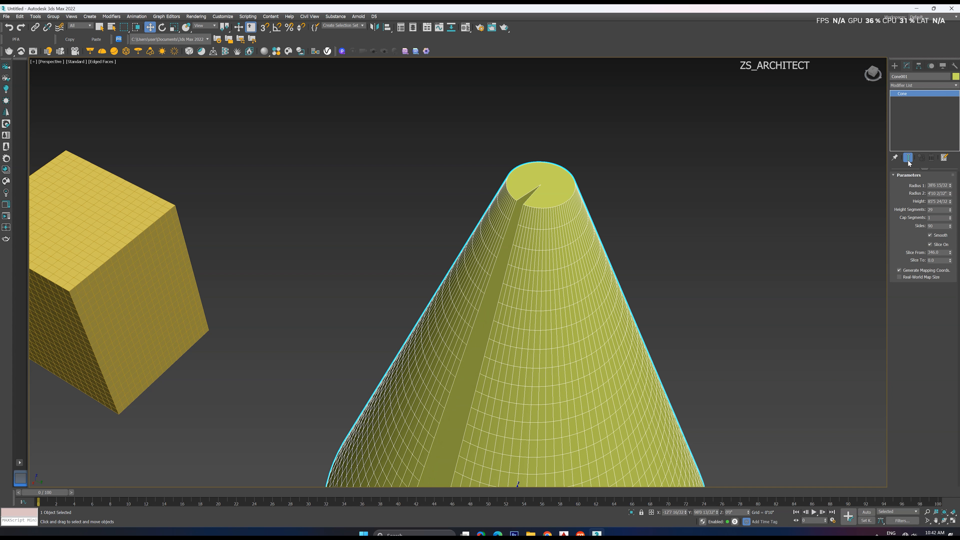
mouse_move(949, 261)
left_mouse_down()
mouse_move(954, 188)
mouse_move(951, 256)
left_mouse_up()
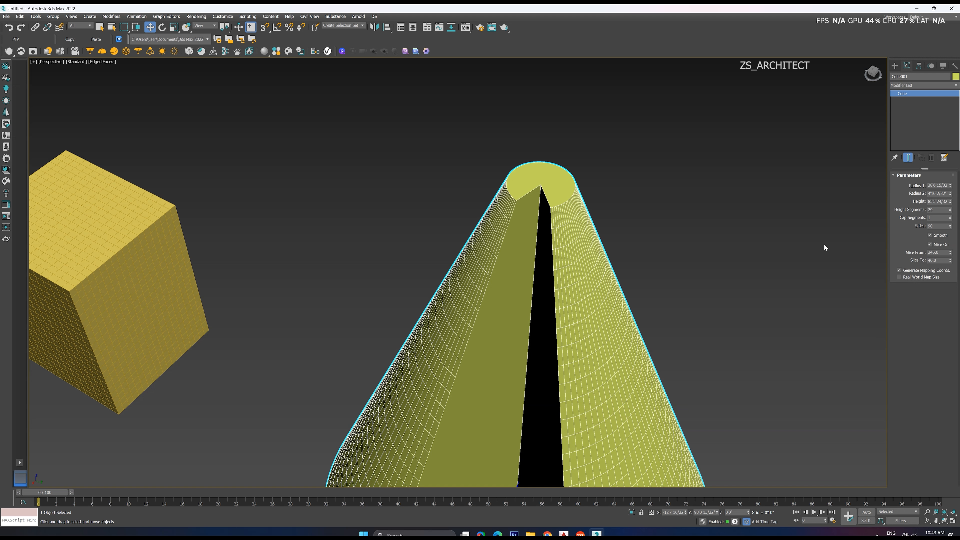
scroll(561, 177, "down", 4)
scroll(471, 221, "down", 5)
scroll(525, 251, "up", 4)
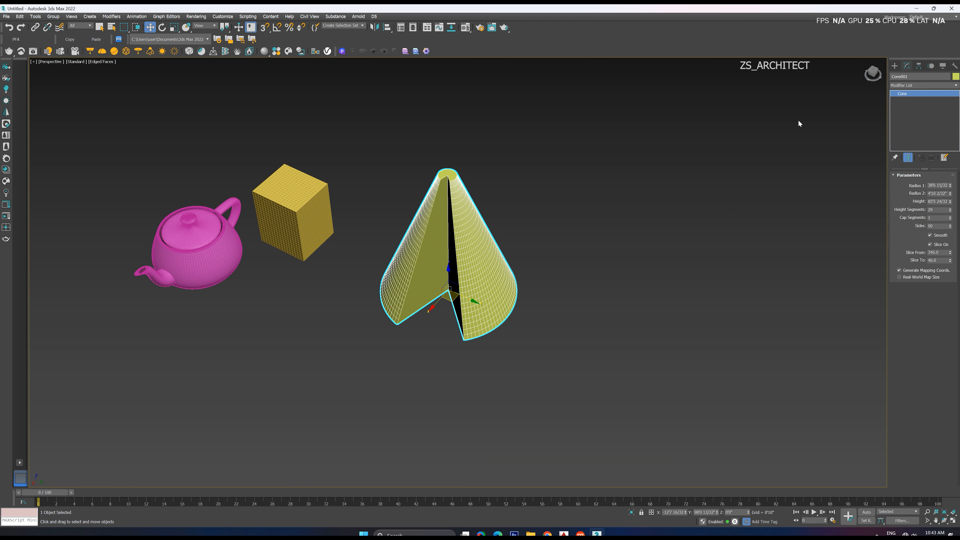
Create a geosphere beside the sliced cone
left_click(895, 66)
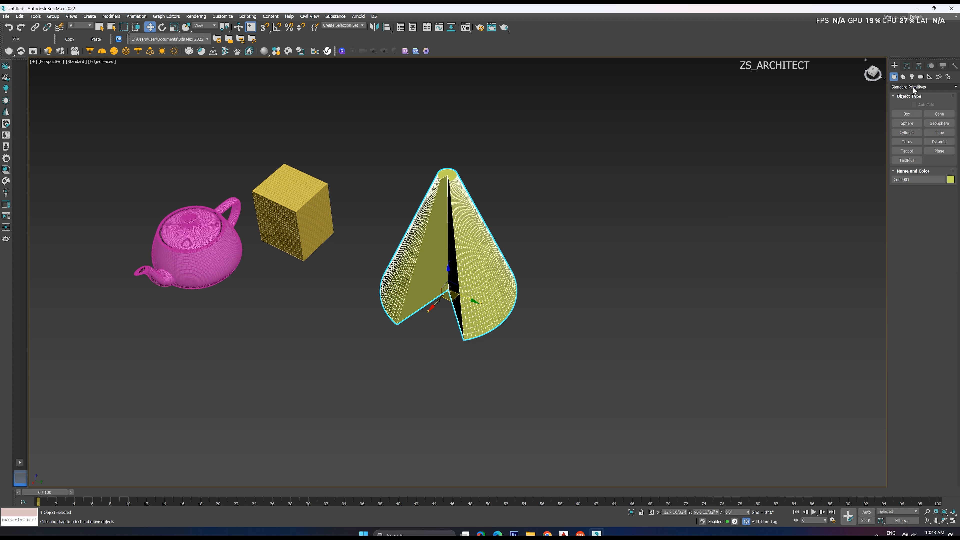
left_click(941, 123)
left_click_drag(588, 302, 626, 340)
Create a sphere with a radius of about 30'1" beyond the geosphere and open its parameters for modification
left_click(907, 123)
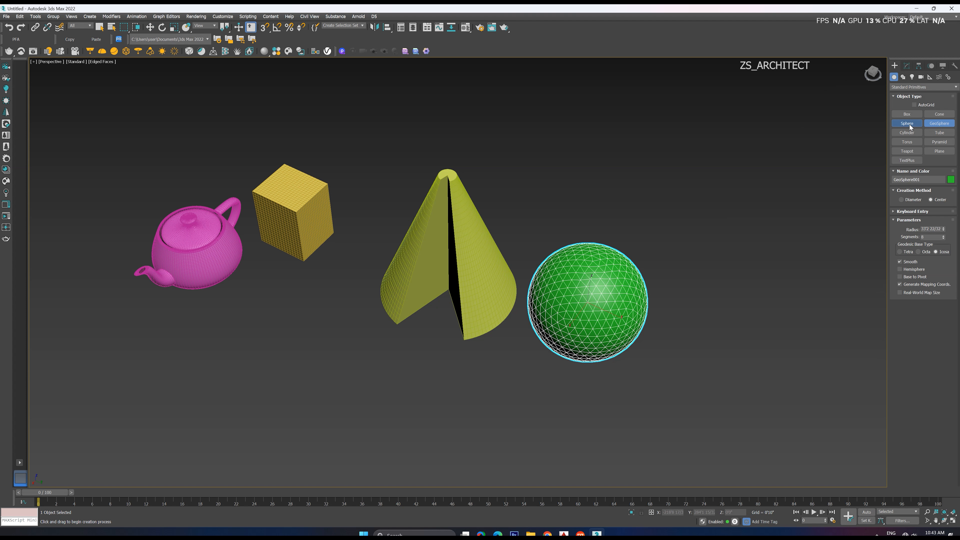
left_click_drag(715, 244, 739, 282)
scroll(729, 269, "up", 8)
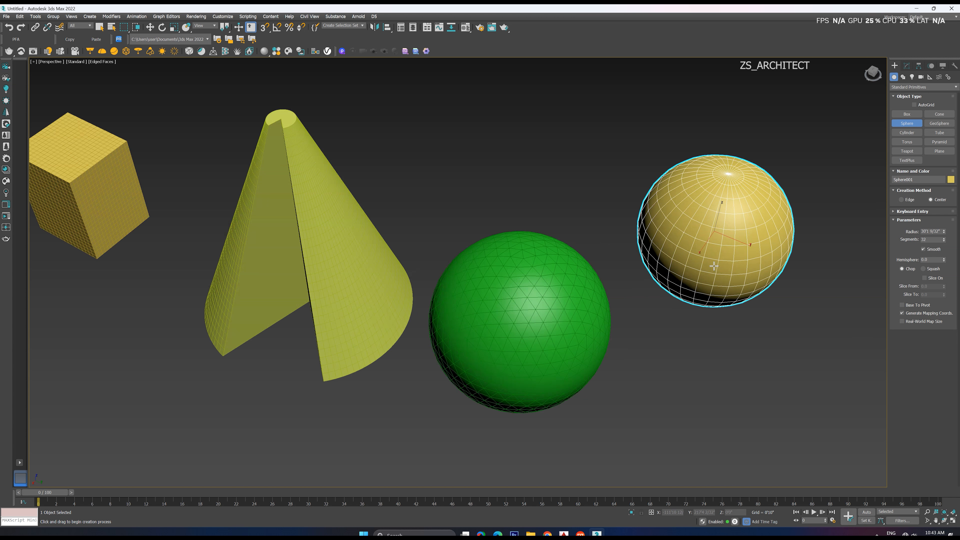
scroll(723, 230, "down", 3)
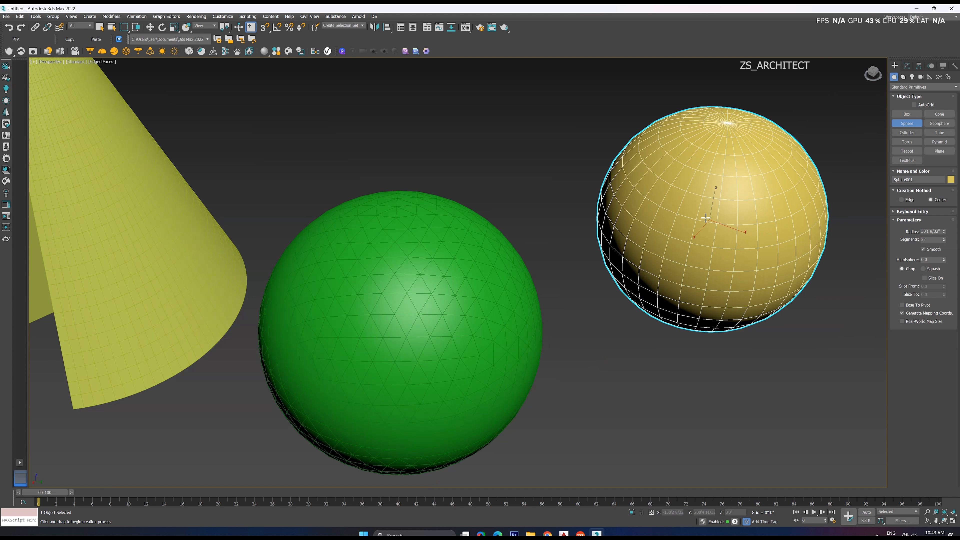
left_click(504, 278)
scroll(680, 212, "down", 4)
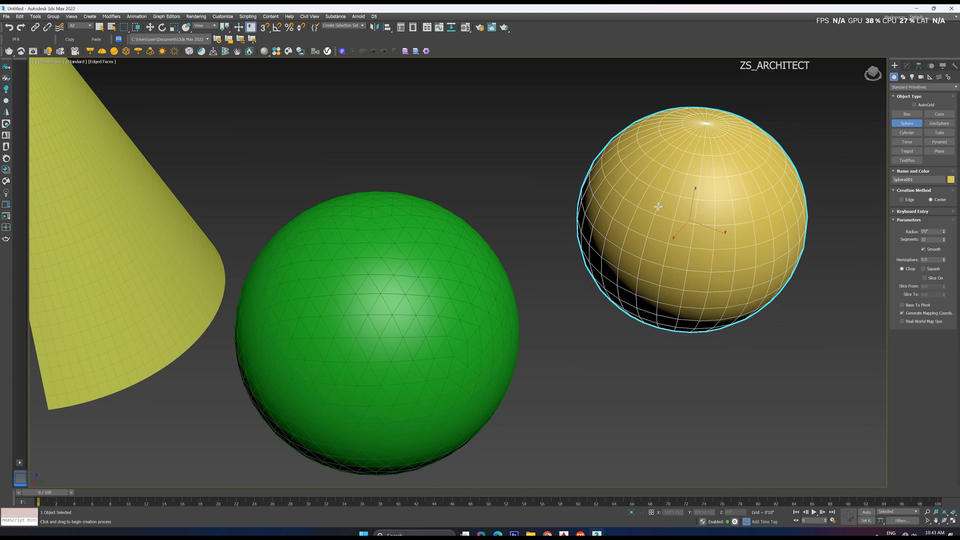
scroll(689, 202, "up", 3)
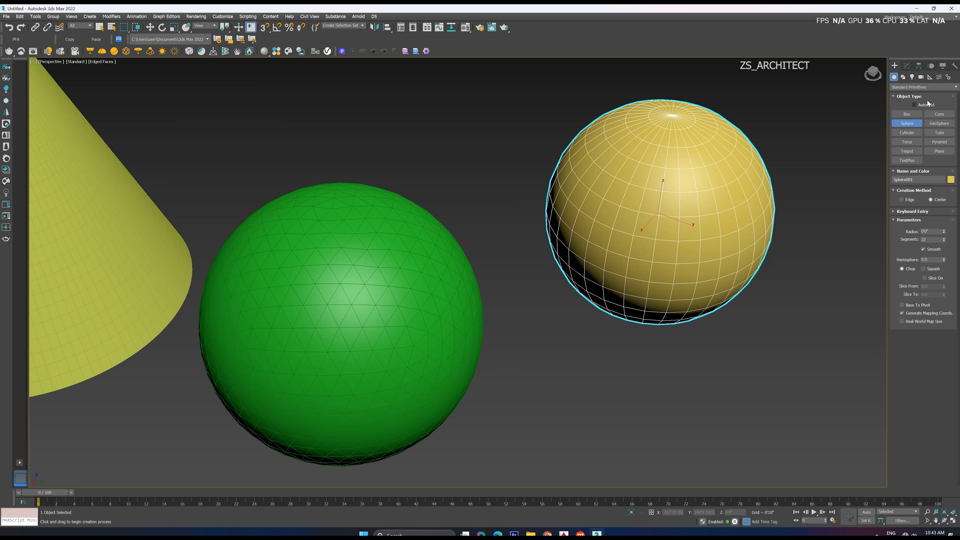
left_click(907, 66)
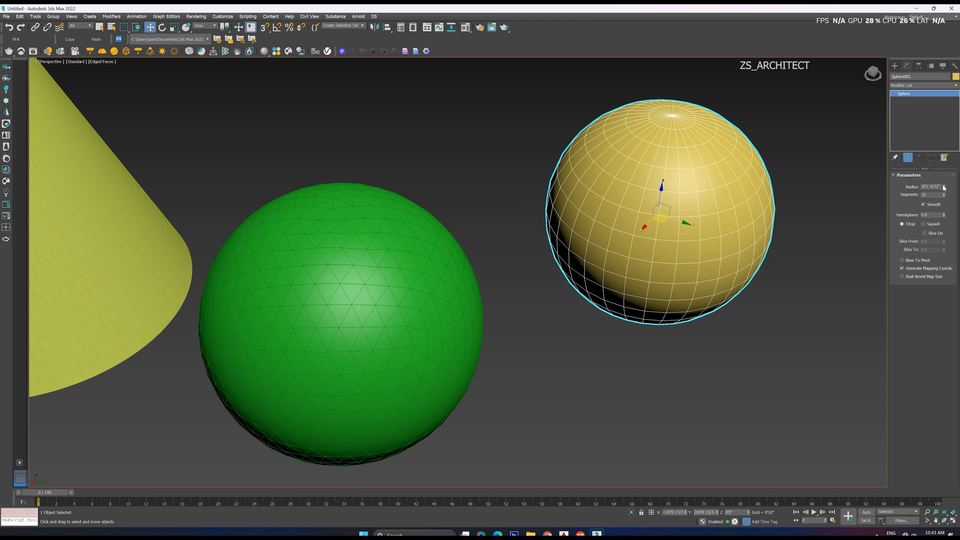
Set the sphere to 73 segments and cut a wedge from it with slicing starting at 316.5 degrees
mouse_move(944, 188)
left_mouse_down()
mouse_move(944, 178)
mouse_move(944, 202)
mouse_move(942, 184)
left_mouse_up()
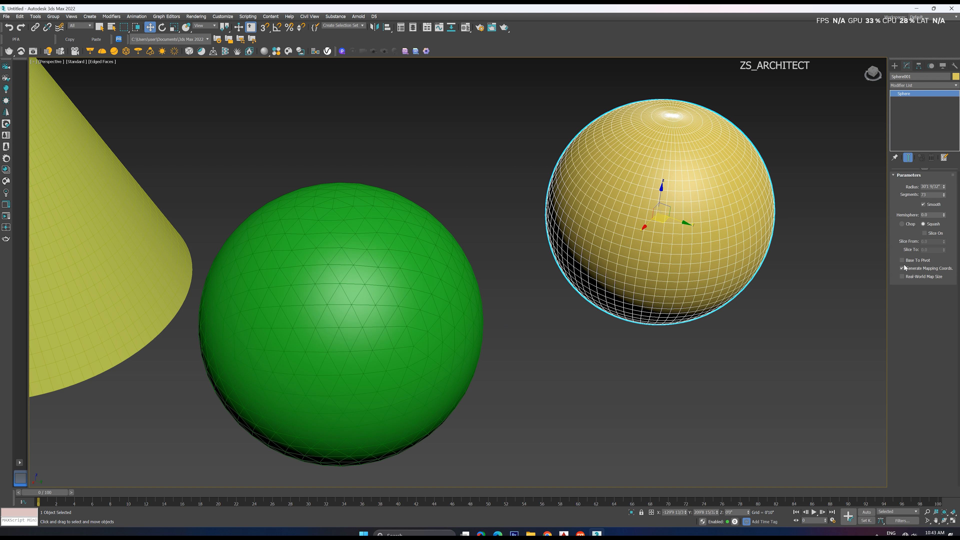
left_click(925, 234)
left_click_drag(944, 243, 874, 84)
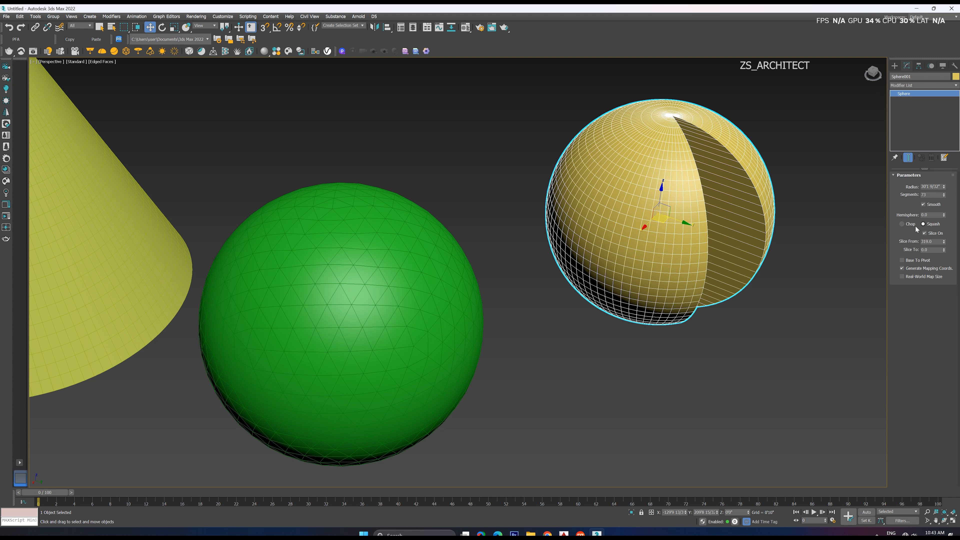
left_click(902, 224)
left_click(944, 243)
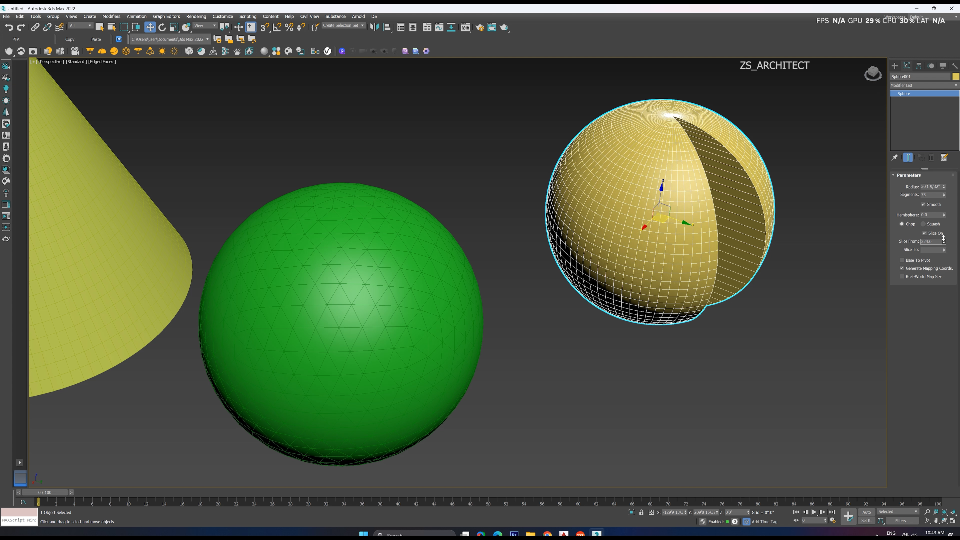
left_click_drag(944, 243, 943, 186)
Set the sphere's hemisphere to 0.42 with Chop, try Base To Pivot, and reduce the radius to about 18'8"
left_click(925, 224)
left_click(902, 224)
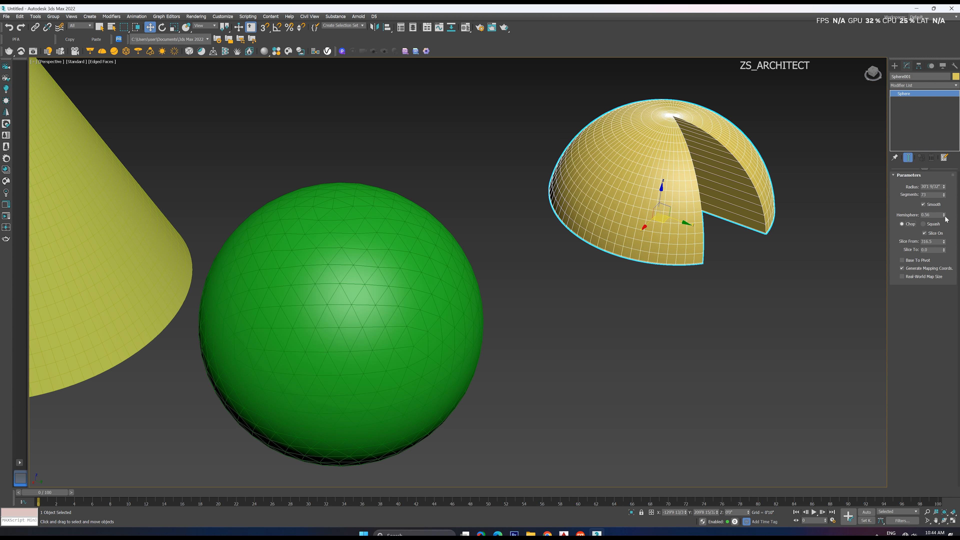
mouse_move(944, 219)
left_mouse_down()
mouse_move(944, 231)
mouse_move(944, 213)
mouse_move(943, 221)
left_mouse_up()
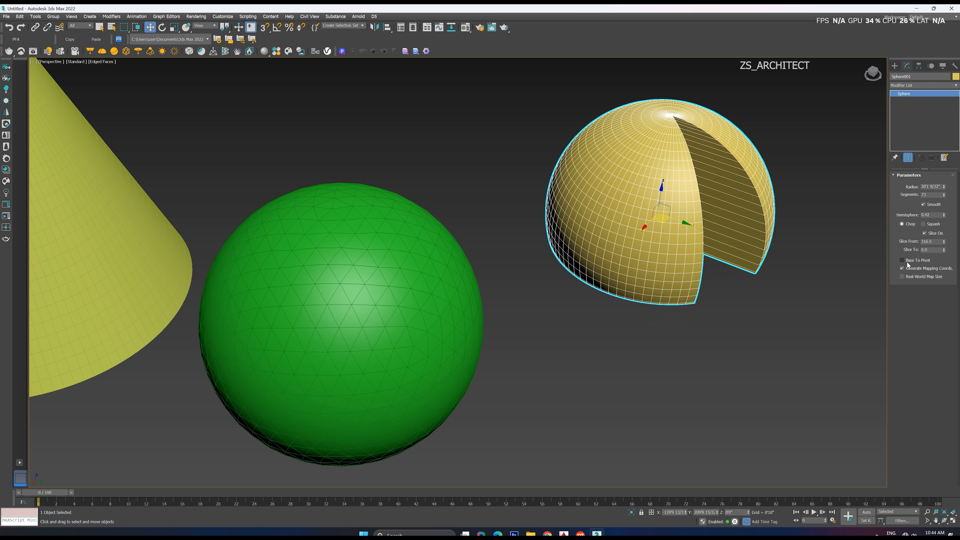
left_click(902, 260)
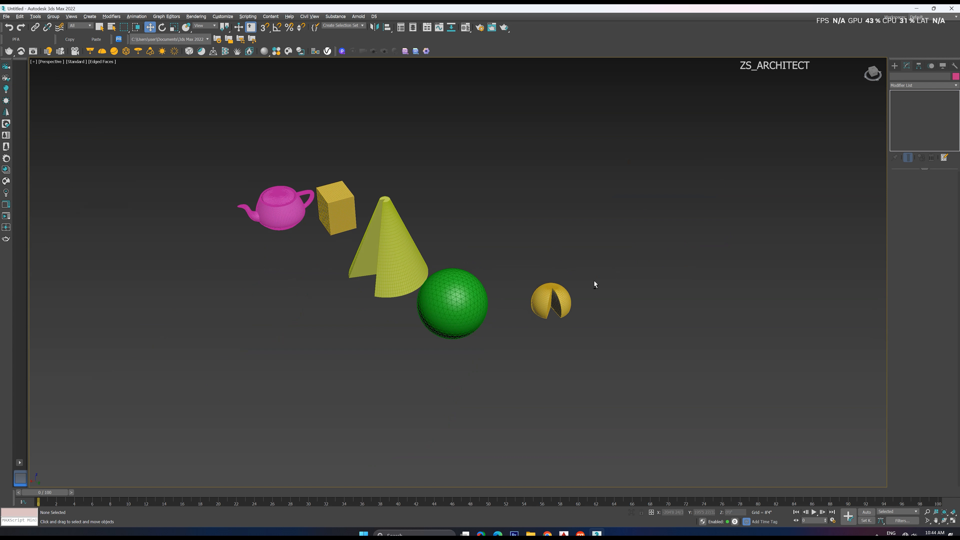
scroll(559, 301, "up", 6)
left_click(663, 258)
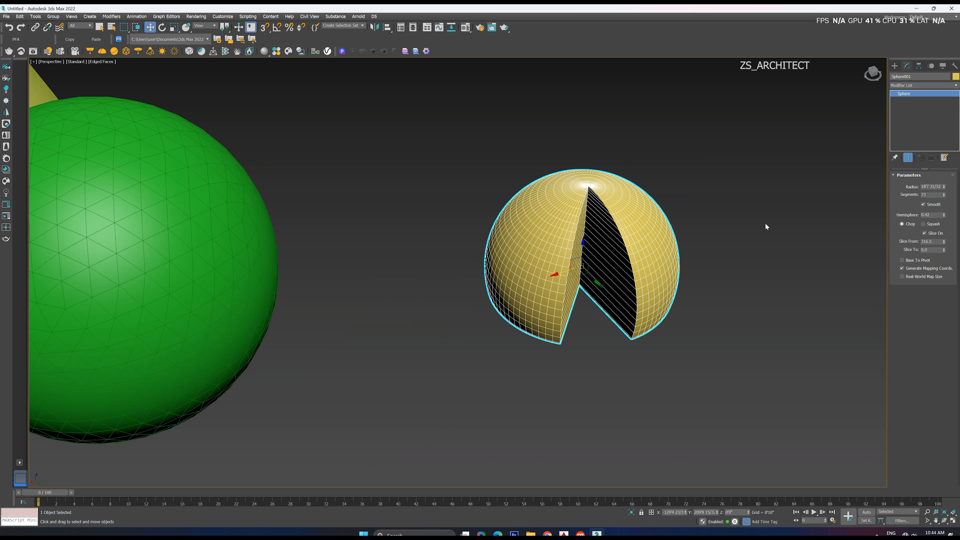
left_click(765, 223)
Create a torus beside the sliced sphere with radii of about 14'11" and 5'4"
left_click(894, 66)
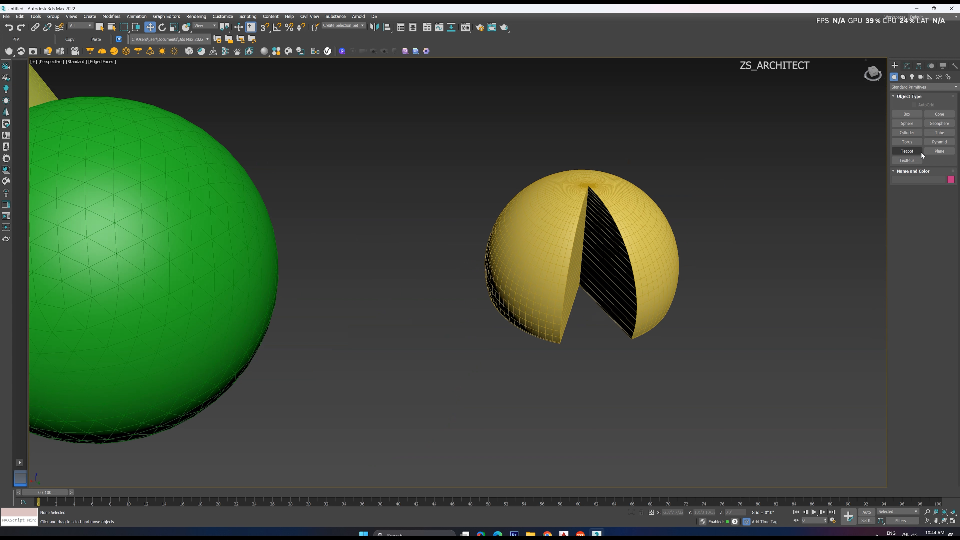
left_click(911, 143)
scroll(515, 291, "down", 4)
left_click_drag(630, 337, 660, 365)
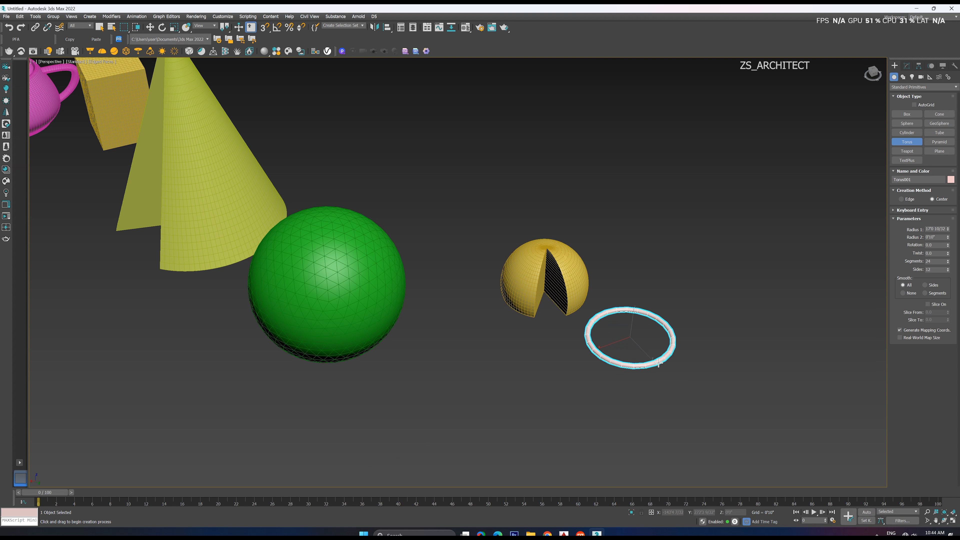
scroll(658, 363, "up", 2)
left_click(661, 335)
scroll(664, 333, "up", 5)
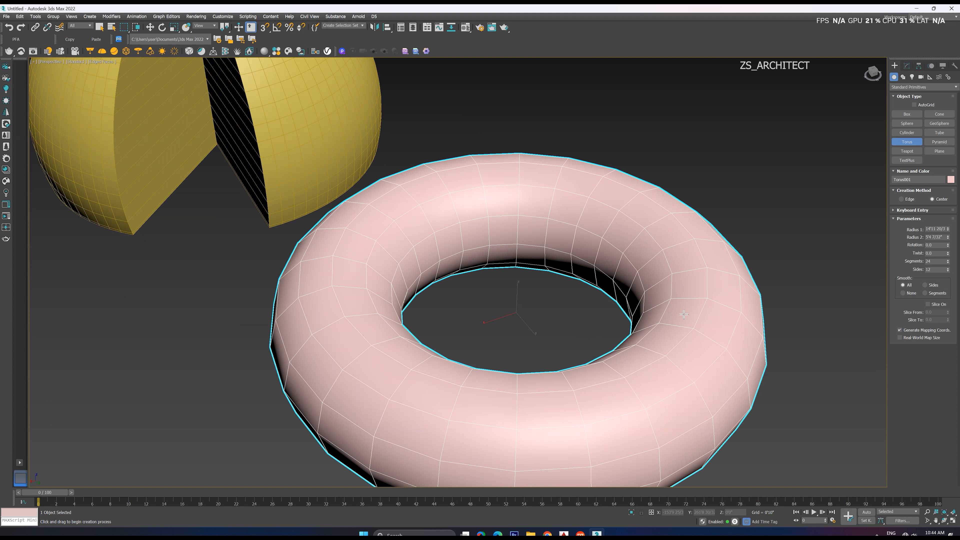
key("w")
Enlarge the torus radii to about 16'9" and 7'7", and slice the ring open from 211.5 degrees
left_click(906, 66)
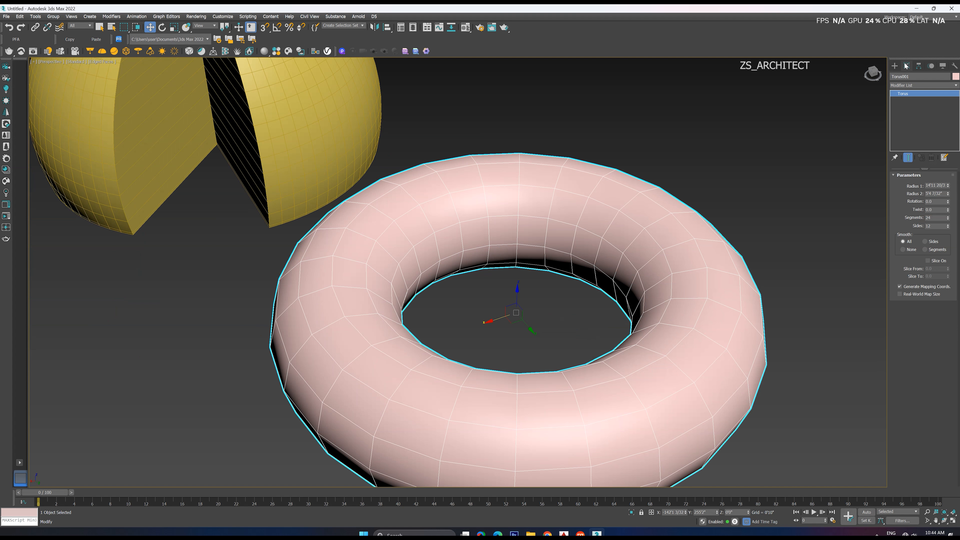
left_click_drag(949, 187, 943, 213)
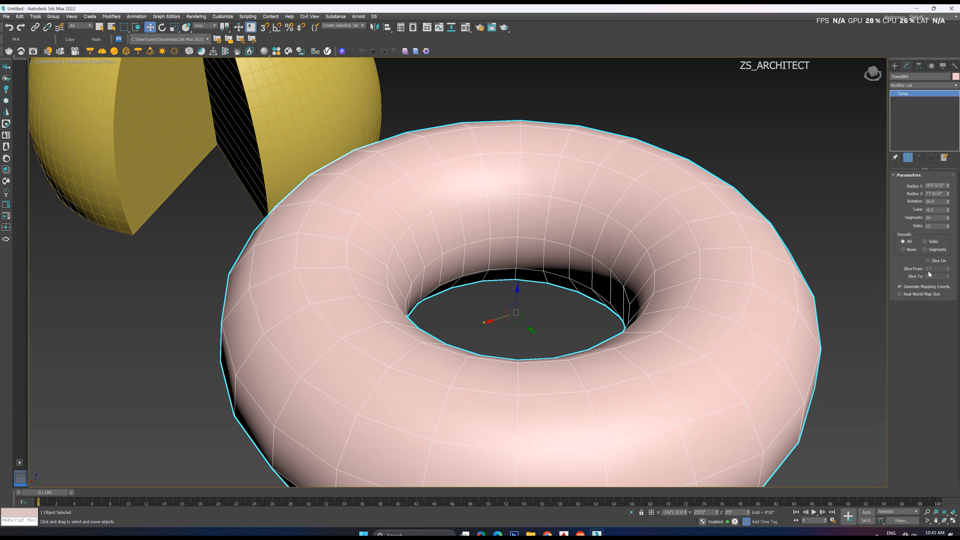
left_click(928, 261)
left_click_drag(947, 270, 884, 163)
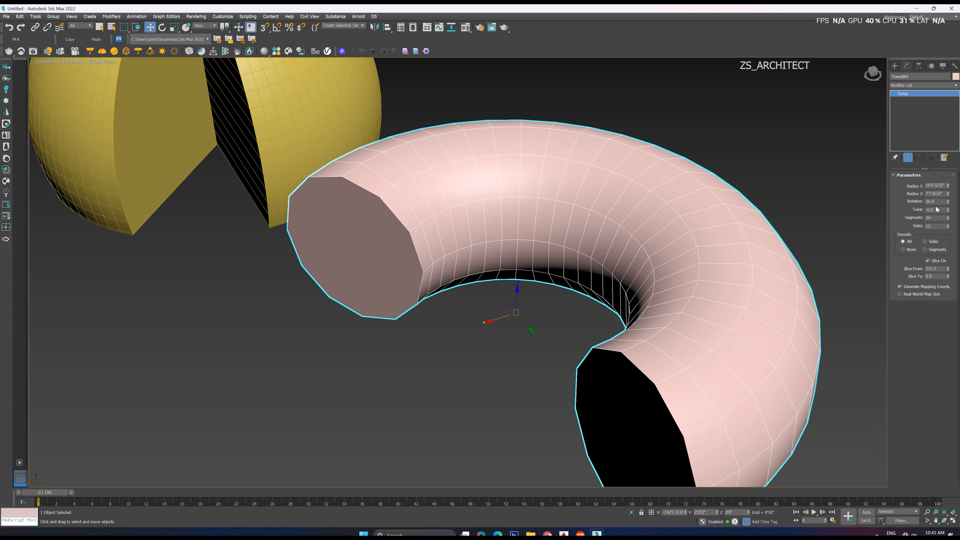
Set the torus twist to 60 with 14 segments and enlarge Radius 1 to about 26'11"
mouse_move(948, 210)
left_mouse_down()
mouse_move(948, 186)
mouse_move(950, 228)
left_mouse_up()
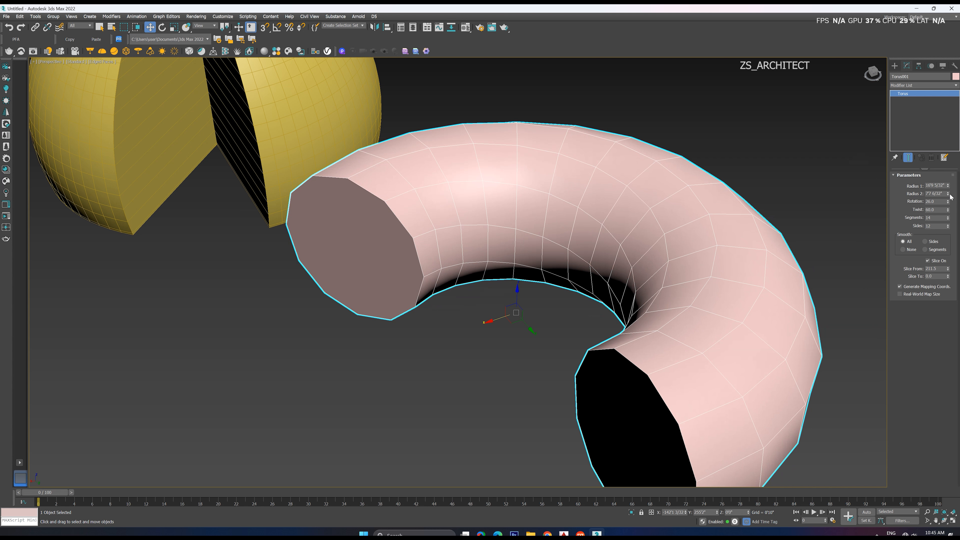
left_click_drag(948, 185, 948, 172)
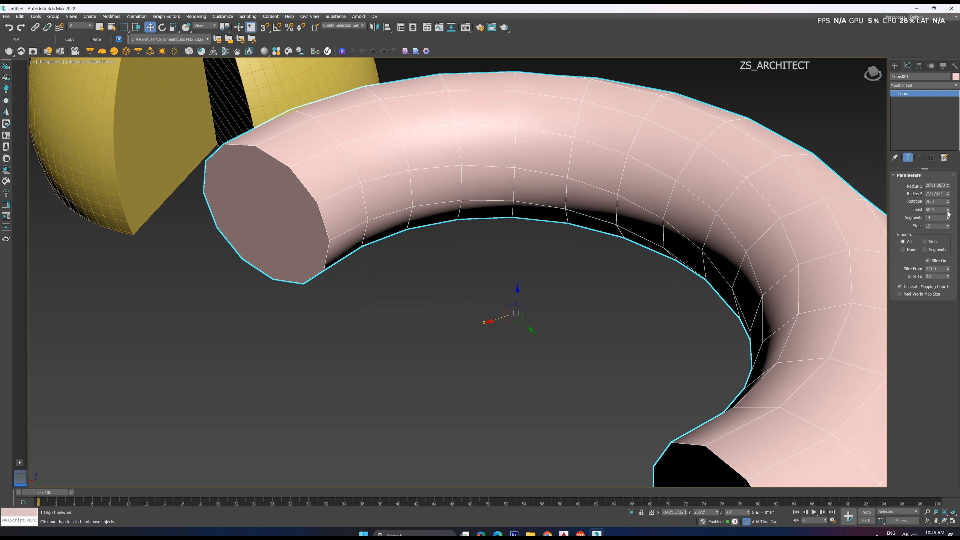
scroll(663, 239, "down", 5)
scroll(718, 242, "up", 5)
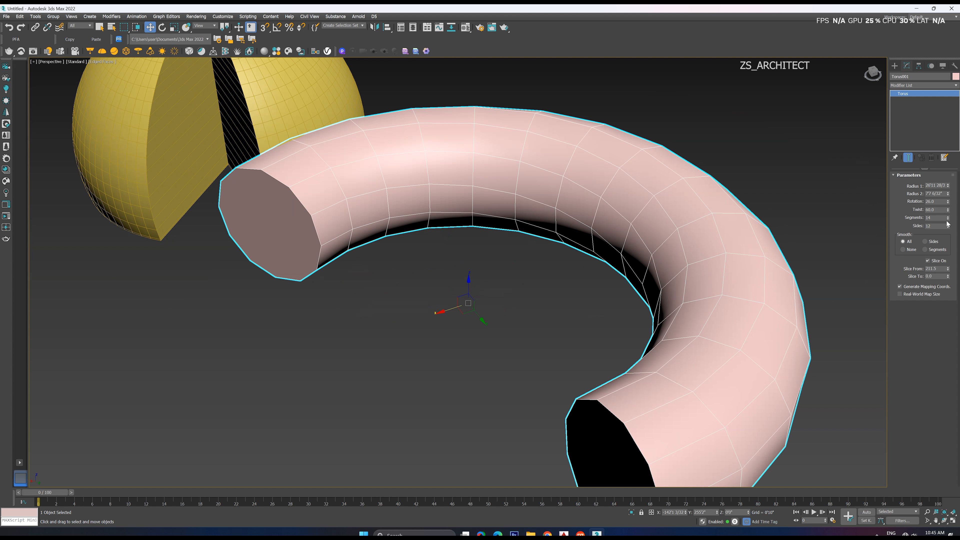
Twist the sliced torus by 642 degrees and reduce it to 7 segments
left_click_drag(949, 213, 887, 417)
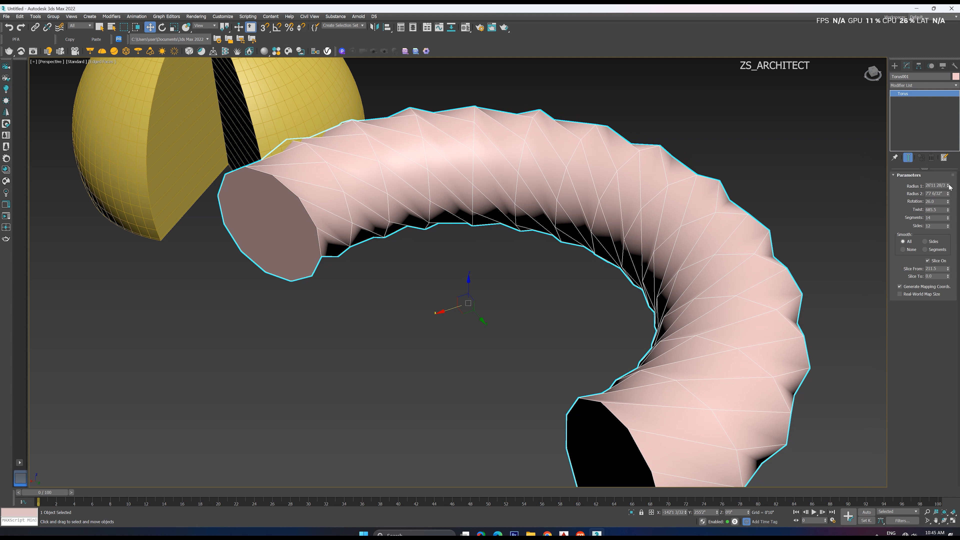
mouse_move(949, 211)
left_mouse_down()
mouse_move(948, 238)
mouse_move(948, 219)
left_mouse_up()
middle_click_drag(636, 347, 534, 335, "alt")
left_click(525, 295)
scroll(503, 297, "down", 5)
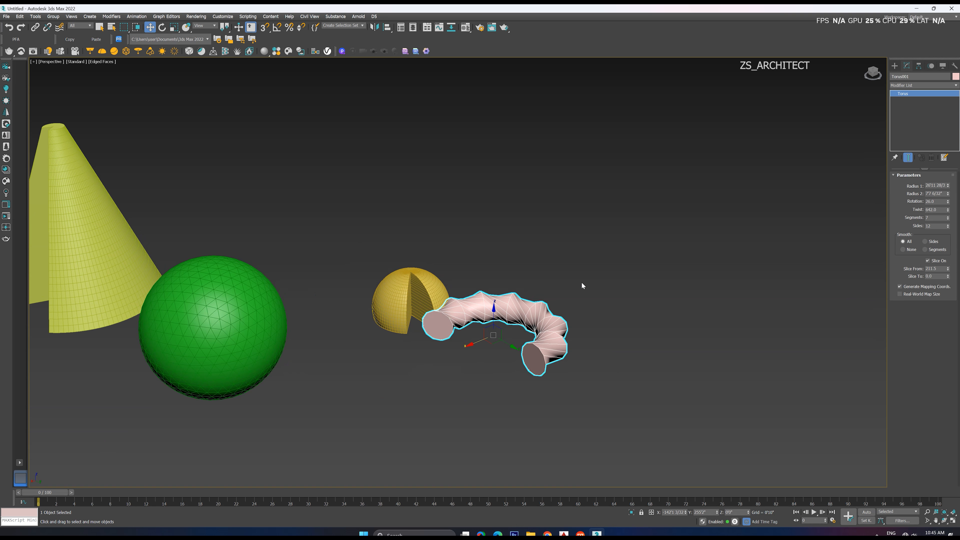
left_click(710, 264)
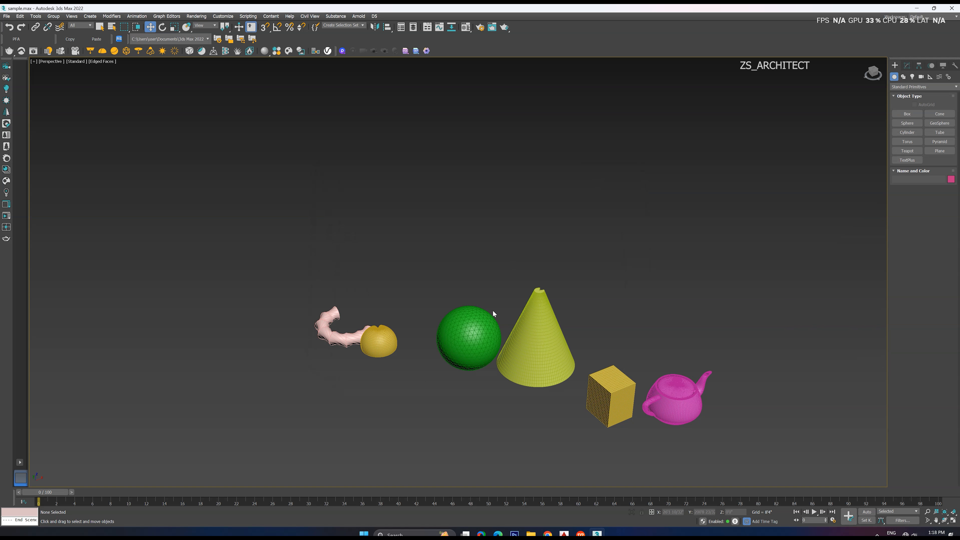
Flatten the green geosphere vertically into an ellipsoid with the Scale tool
left_click(491, 325)
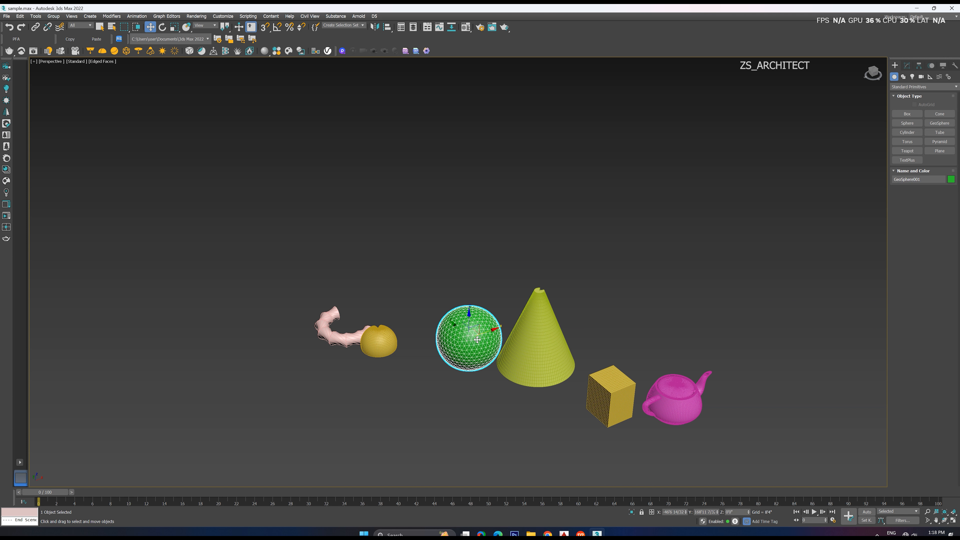
middle_click_drag(491, 325, 479, 307, "alt")
scroll(488, 331, "up", 6)
scroll(474, 329, "down", 4)
scroll(451, 315, "up", 3)
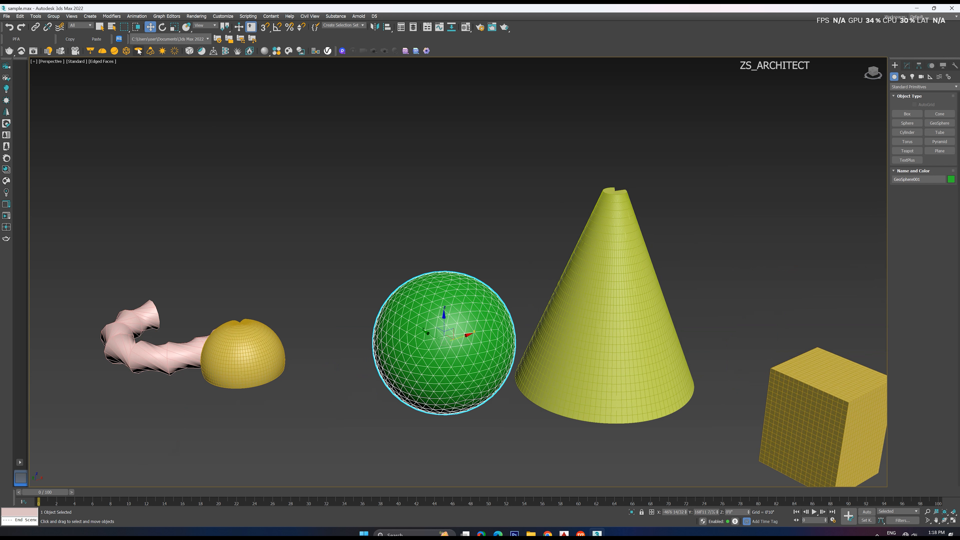
left_click(174, 27)
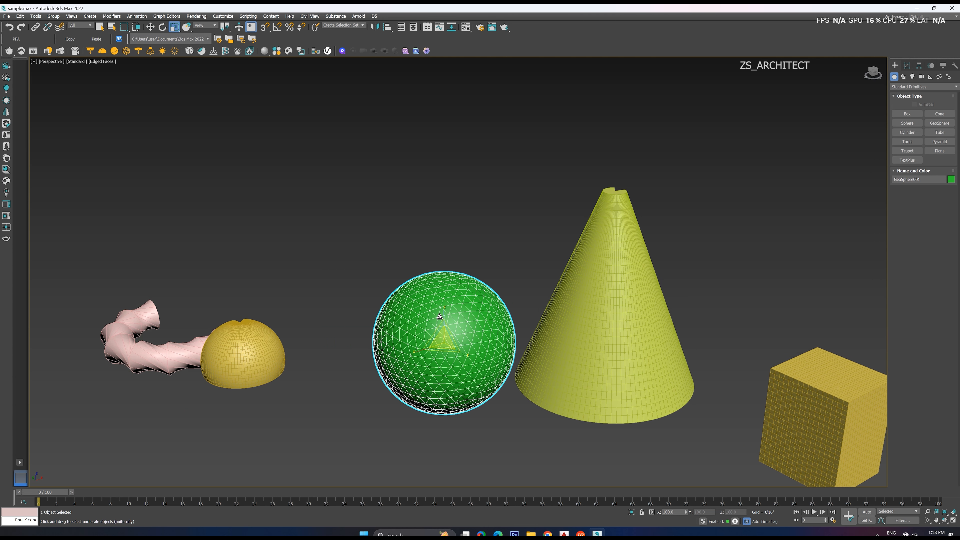
left_click_drag(439, 317, 440, 342)
middle_click_drag(439, 342, 409, 345, "alt")
scroll(460, 328, "up", 4)
scroll(378, 352, "down", 2)
scroll(419, 350, "down", 5)
left_click(435, 298)
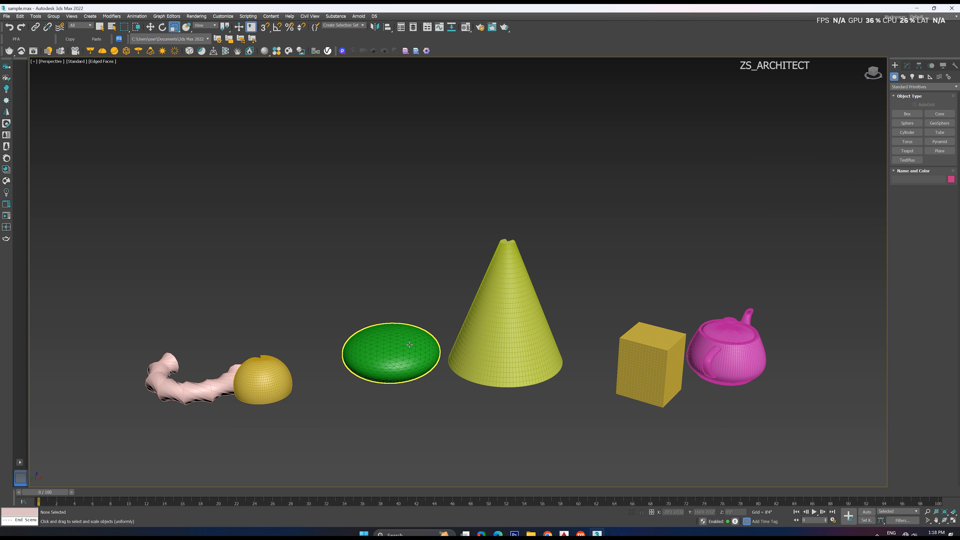
Delete all the objects from the scene
scroll(410, 344, "up", 5)
scroll(359, 367, "down", 5)
middle_click_drag(359, 367, 388, 393, "alt")
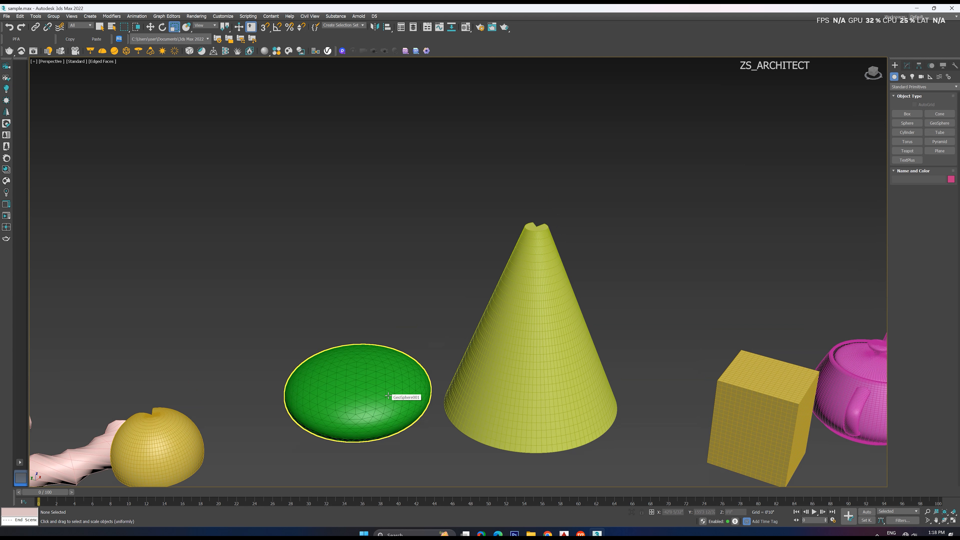
scroll(381, 361, "down", 6)
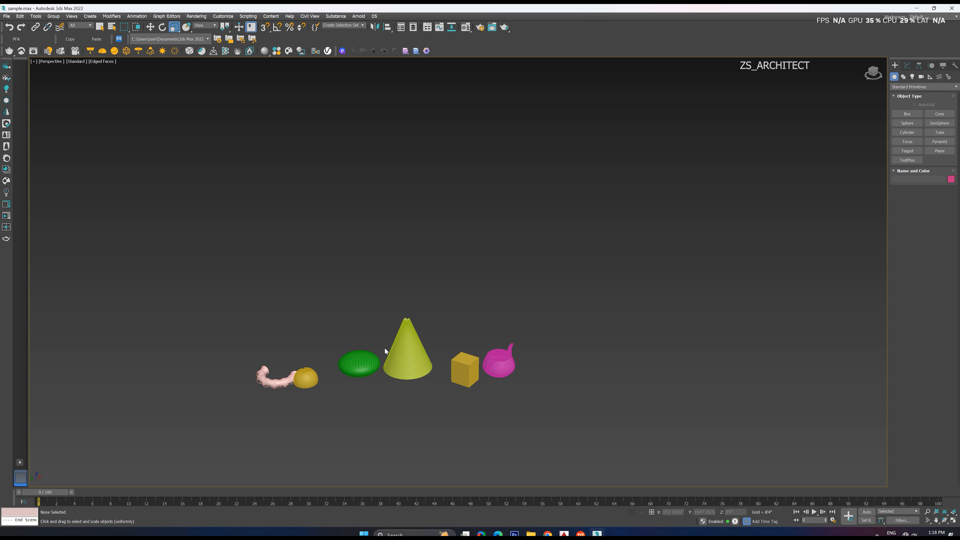
key("ctrl+a")
key("Delete")
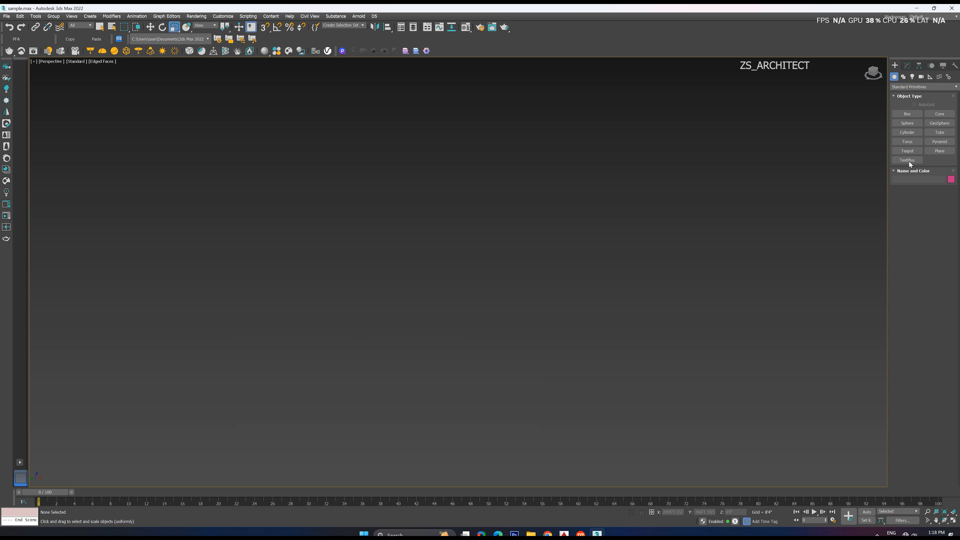
Create a tall box on the grid of the empty perspective view
key("z")
left_click(910, 112)
left_click_drag(300, 189, 334, 290)
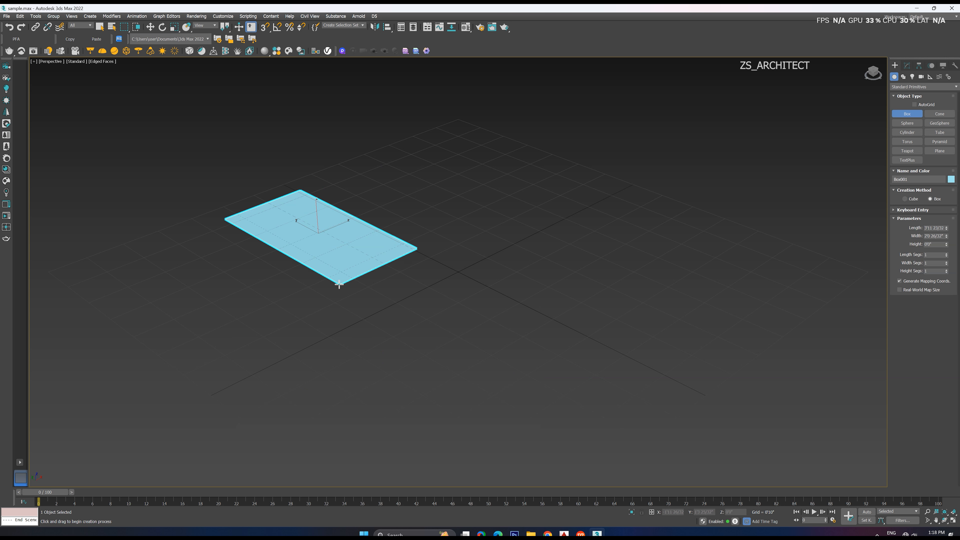
left_click(336, 154)
key("r")
middle_click_drag(339, 203, 343, 243)
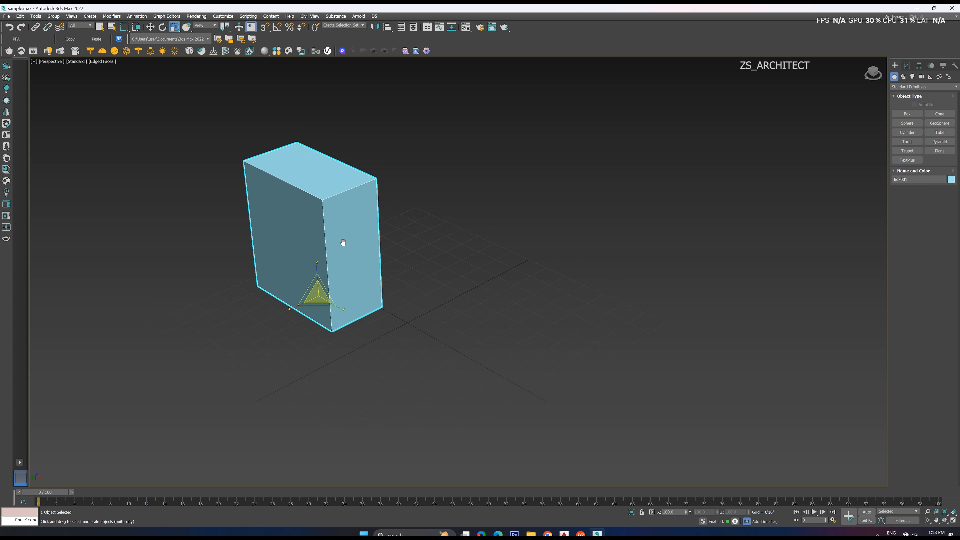
scroll(343, 243, "down", 3)
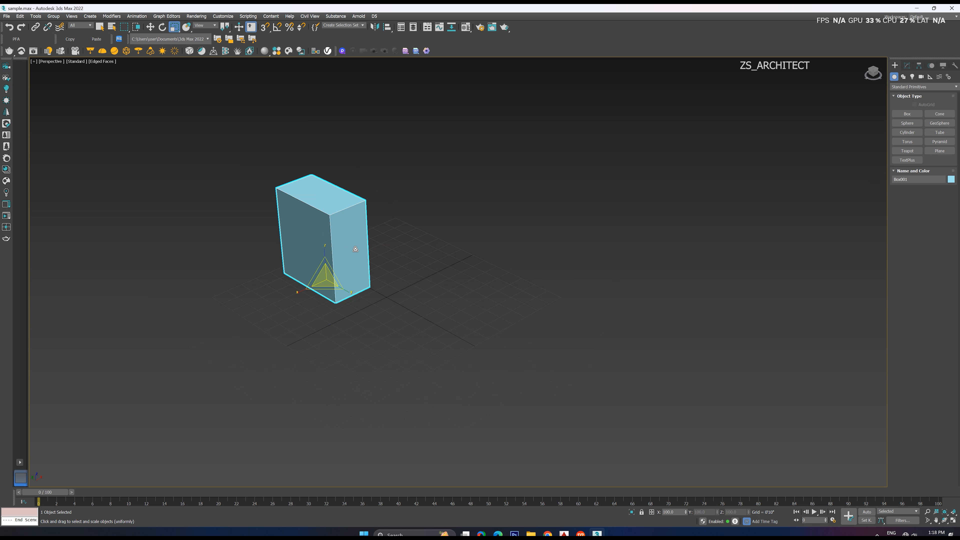
scroll(355, 249, "down", 2)
left_click(344, 184)
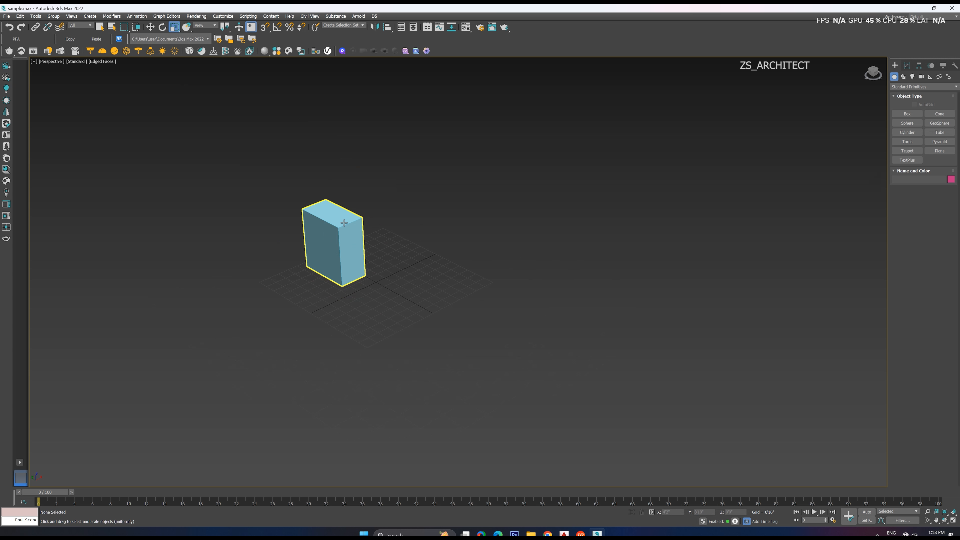
Select the box and move it a short distance along the X axis
left_click(100, 29)
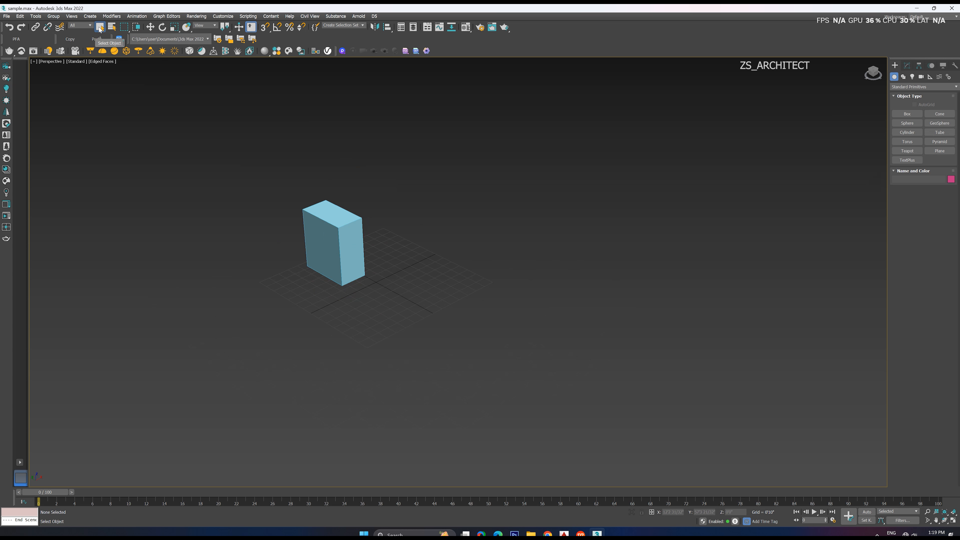
left_click(333, 244)
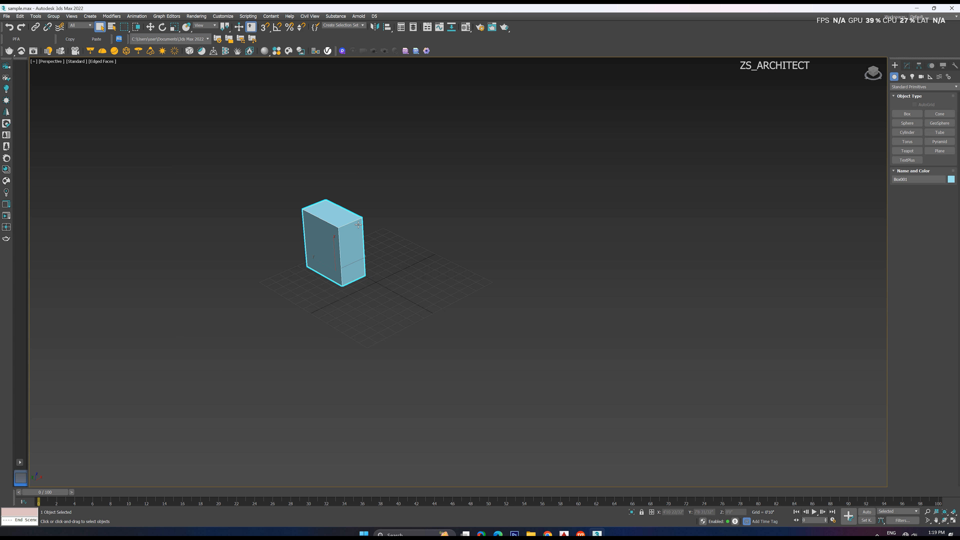
left_click(149, 28)
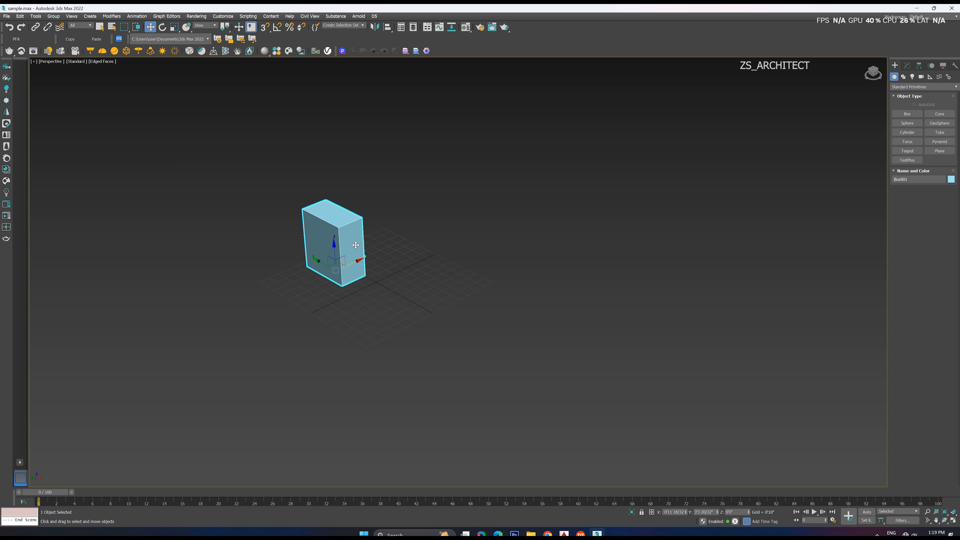
scroll(365, 268, "up", 5)
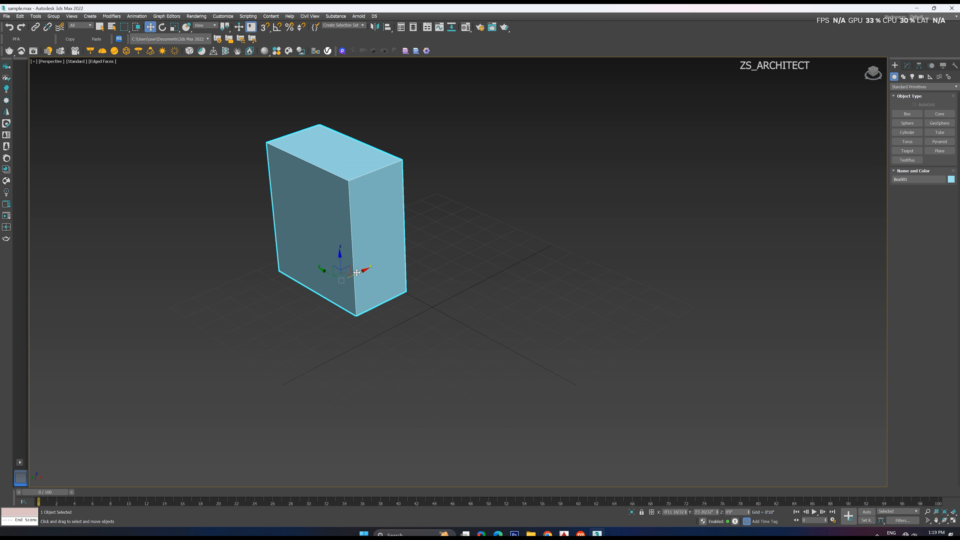
left_click_drag(357, 271, 365, 270)
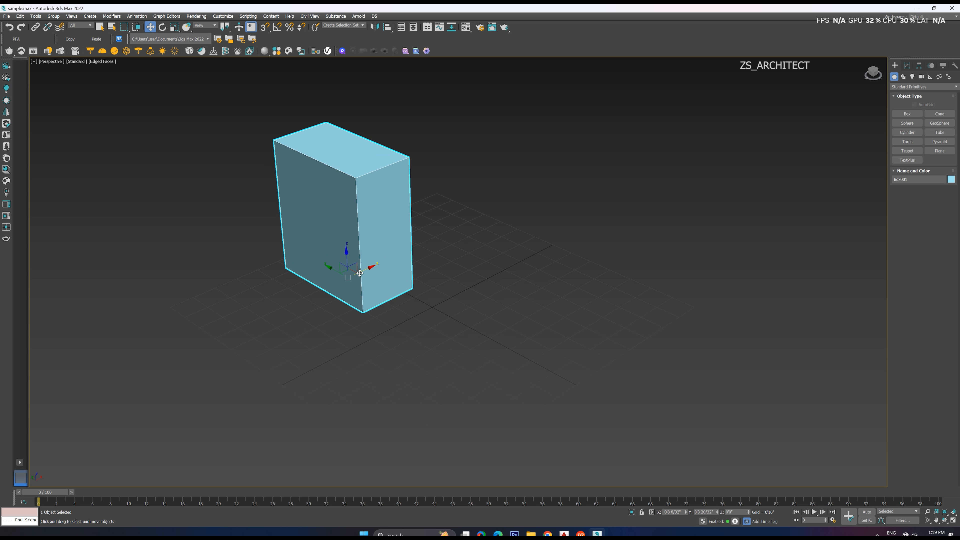
Slide the box back and forth along the X axis
left_click_drag(365, 271, 329, 242)
right_click(329, 242)
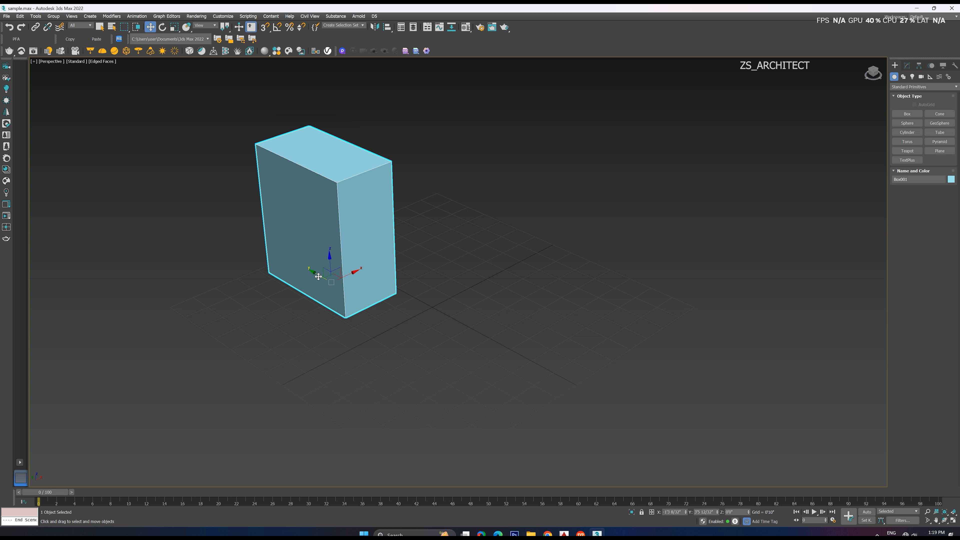
left_click_drag(347, 272, 397, 252)
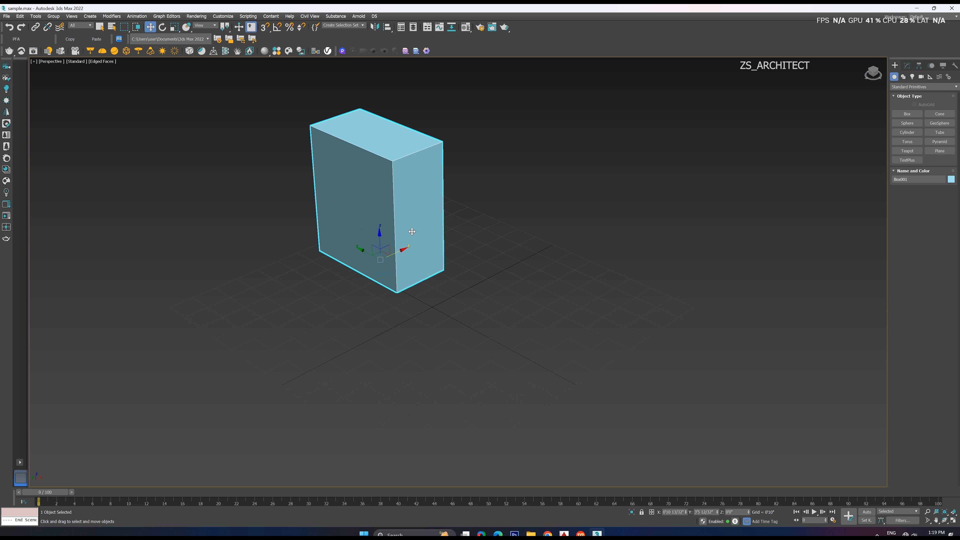
Try moving the box along single axes and then shift it freely in the XY plane across the grid
scroll(403, 221, "up", 2)
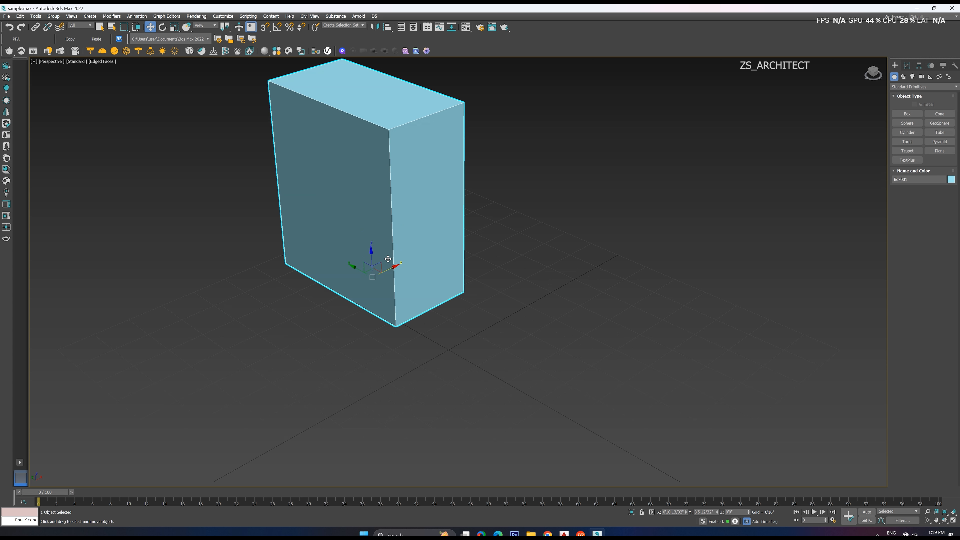
left_click_drag(379, 266, 508, 280)
right_click(507, 280)
left_click_drag(364, 266, 391, 280)
right_click(391, 280)
middle_click_drag(391, 280, 461, 281, "alt")
middle_click_drag(353, 263, 468, 134, "alt")
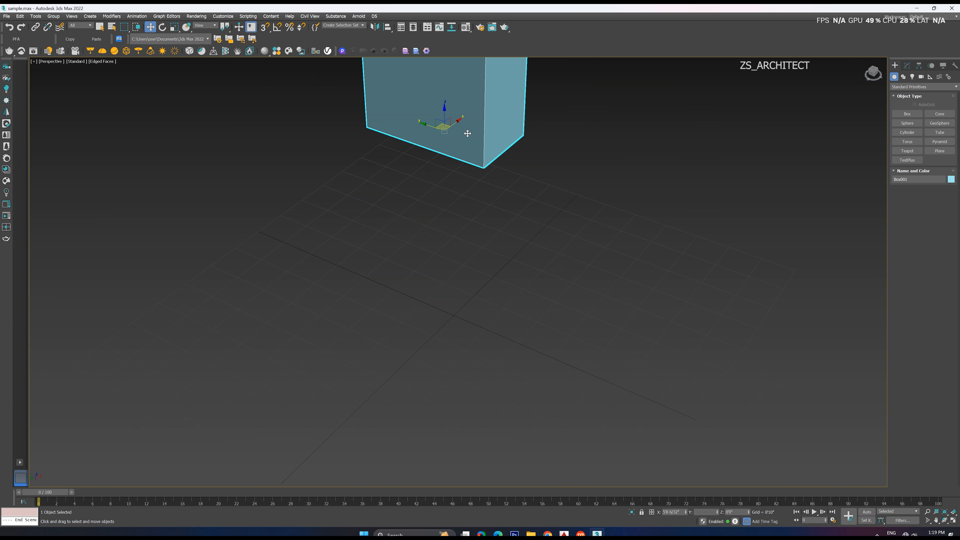
left_click_drag(467, 134, 468, 277)
middle_click_drag(468, 277, 458, 327, "alt")
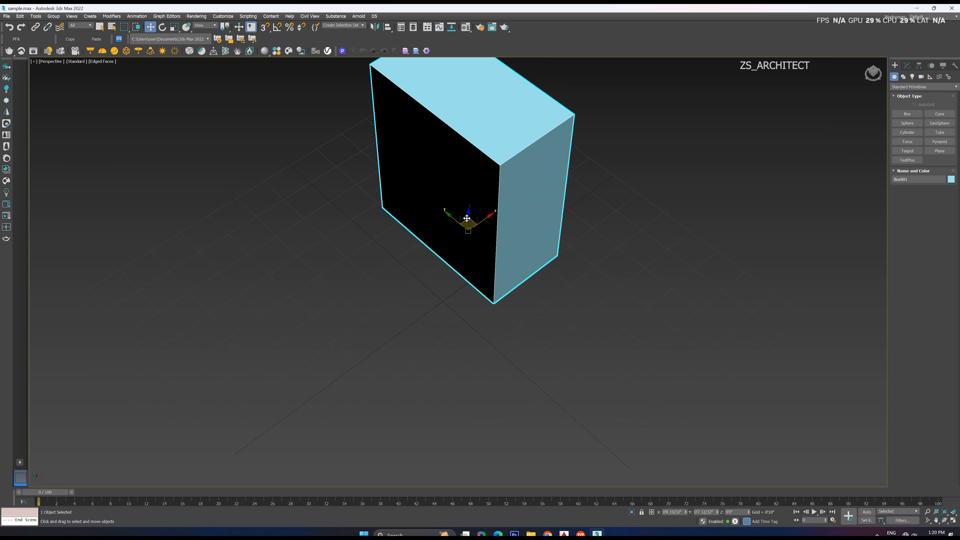
Move the box around over the grid, also shifting it along Z, and clear the selection
left_click_drag(467, 219, 446, 102)
middle_click_drag(446, 102, 445, 125, "alt")
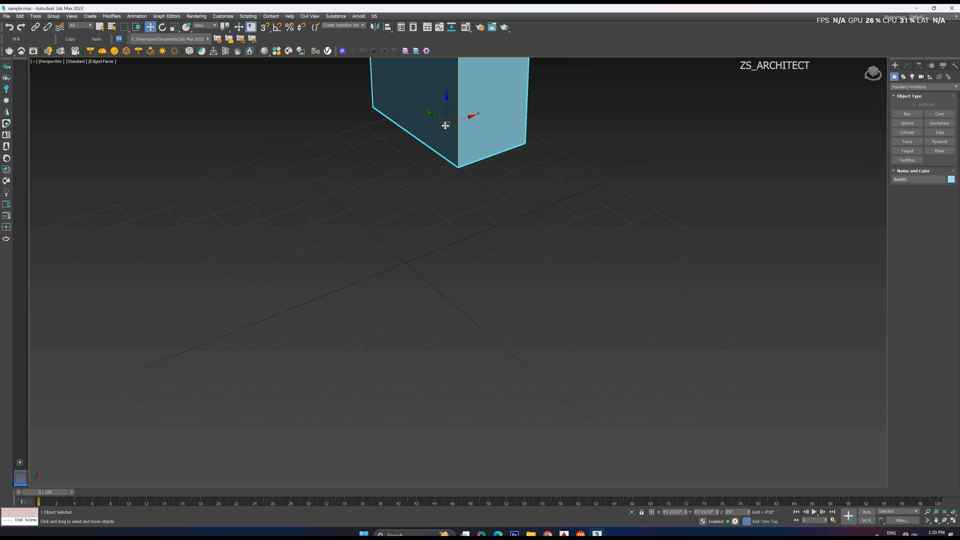
left_click_drag(445, 125, 417, 242)
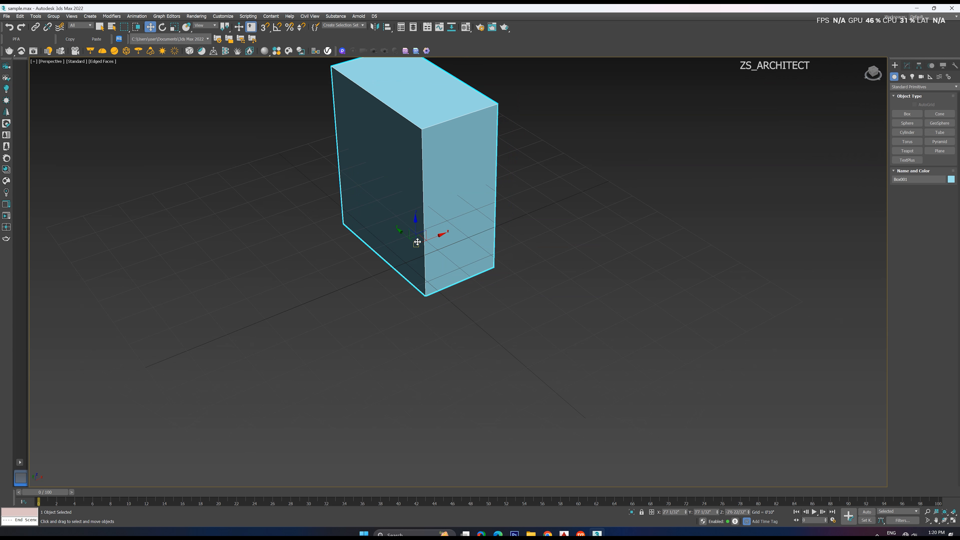
middle_click_drag(417, 242, 450, 237, "alt")
scroll(453, 238, "down", 5)
left_click(535, 230)
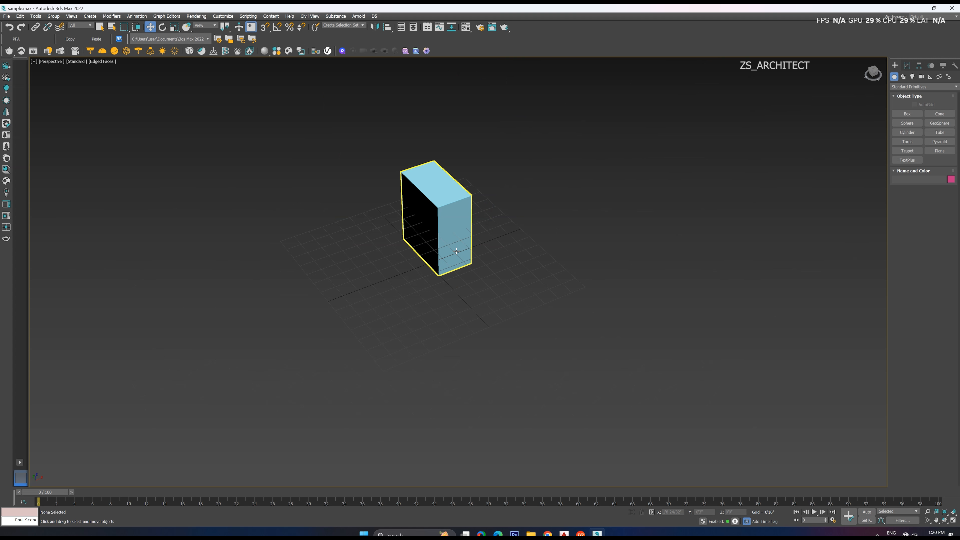
Reselect the box and move it away from the grid's origin
left_click(447, 215)
left_click_drag(431, 233, 469, 191)
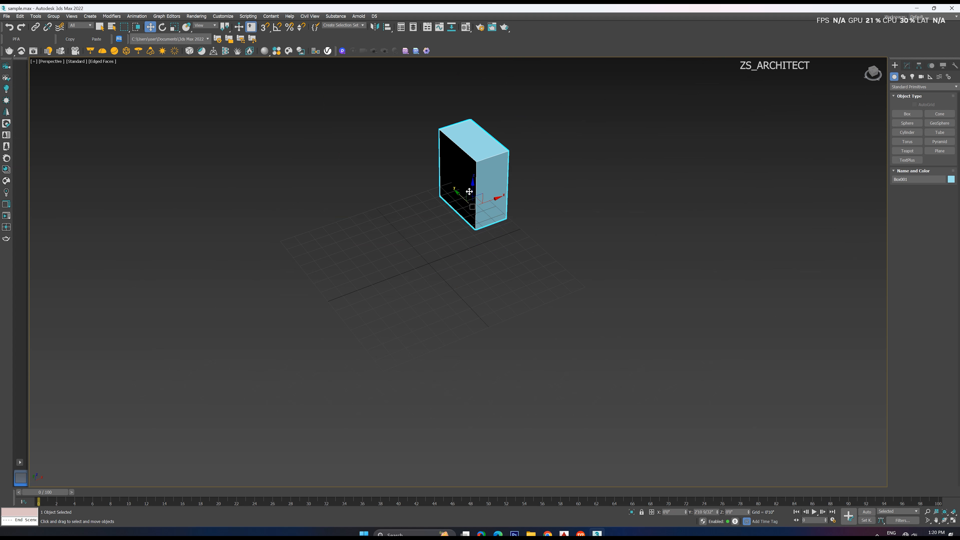
middle_click_drag(469, 191, 473, 225, "alt")
Place the box at the grid's origin by setting its X, Y and Z position to 0
scroll(415, 284, "up", 3)
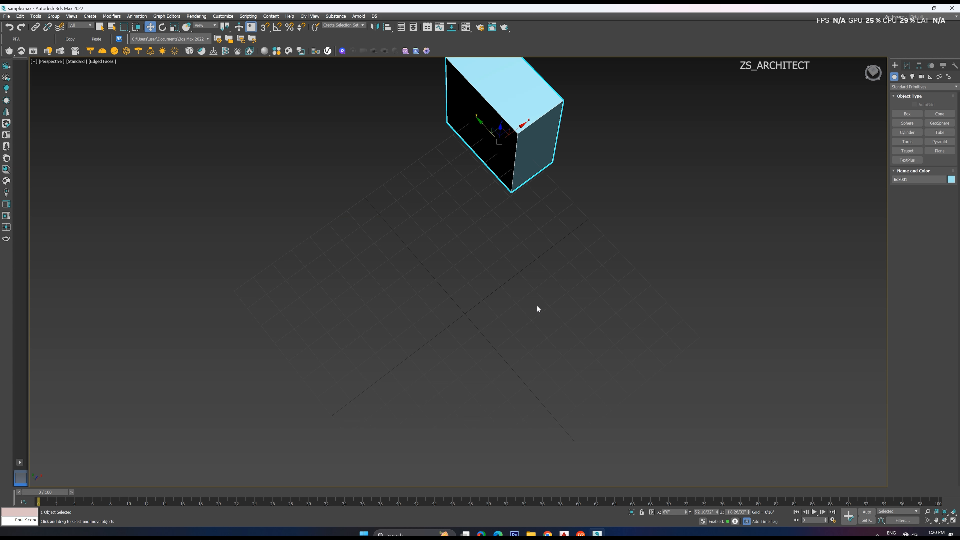
middle_click_drag(537, 306, 504, 321)
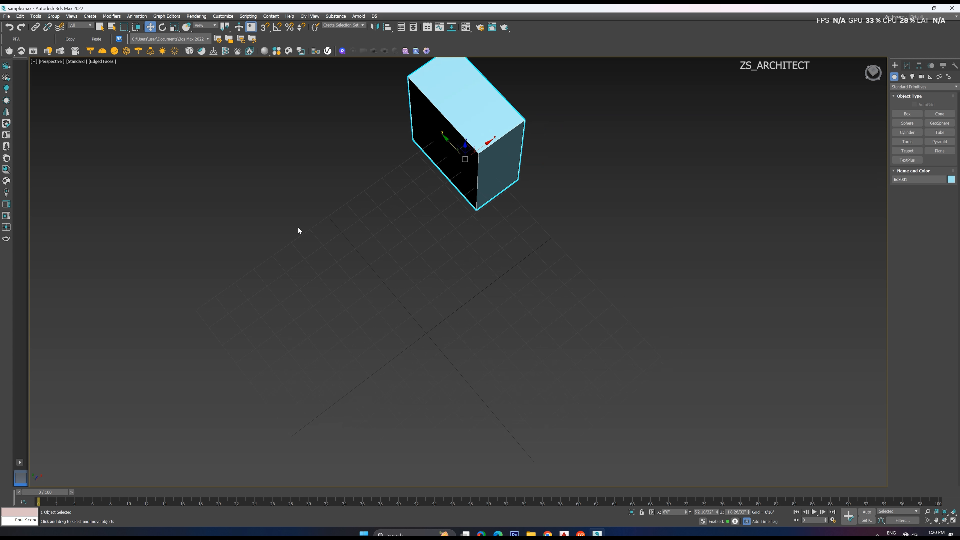
middle_click_drag(478, 397, 465, 375)
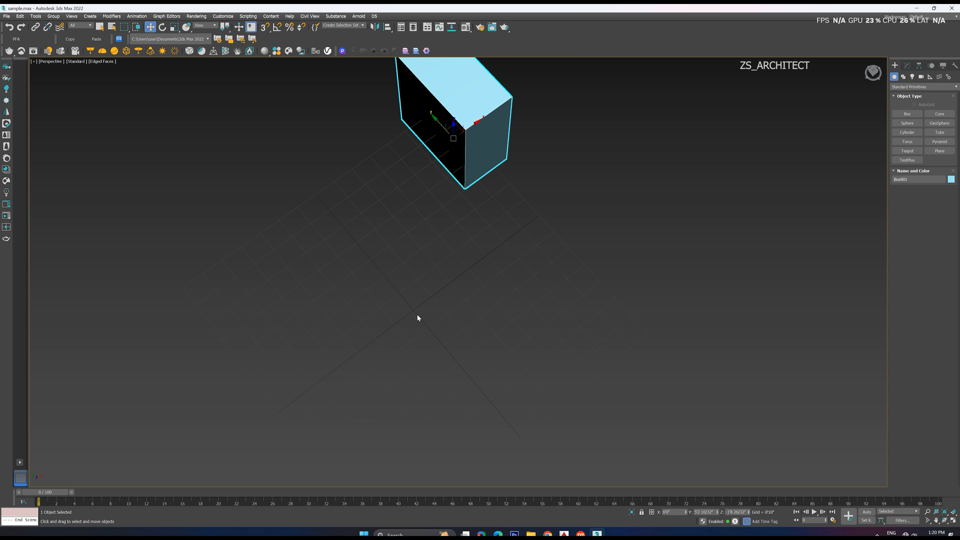
middle_click_drag(417, 313, 429, 334)
scroll(367, 283, "down", 3)
middle_click_drag(429, 334, 420, 335, "alt")
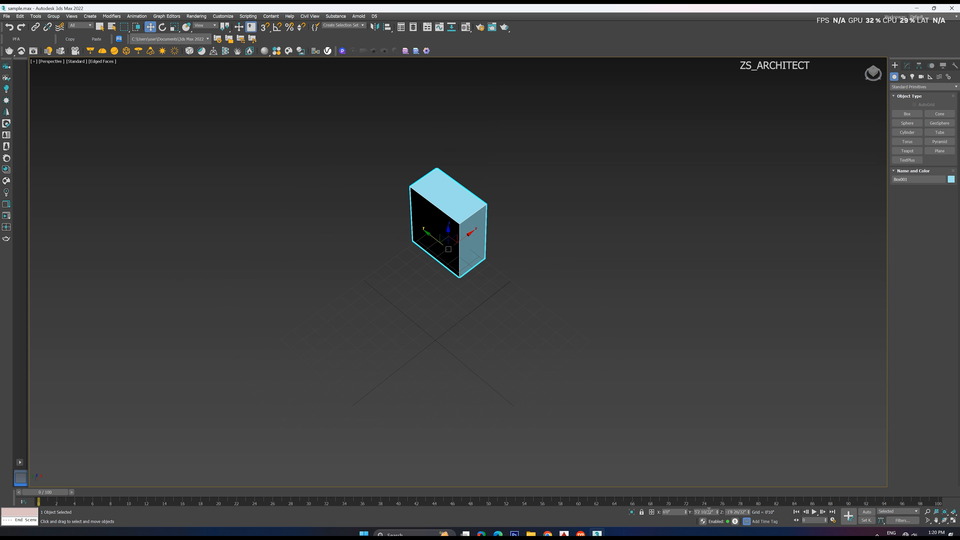
left_click_drag(678, 514, 658, 513)
type("0")
key("Return")
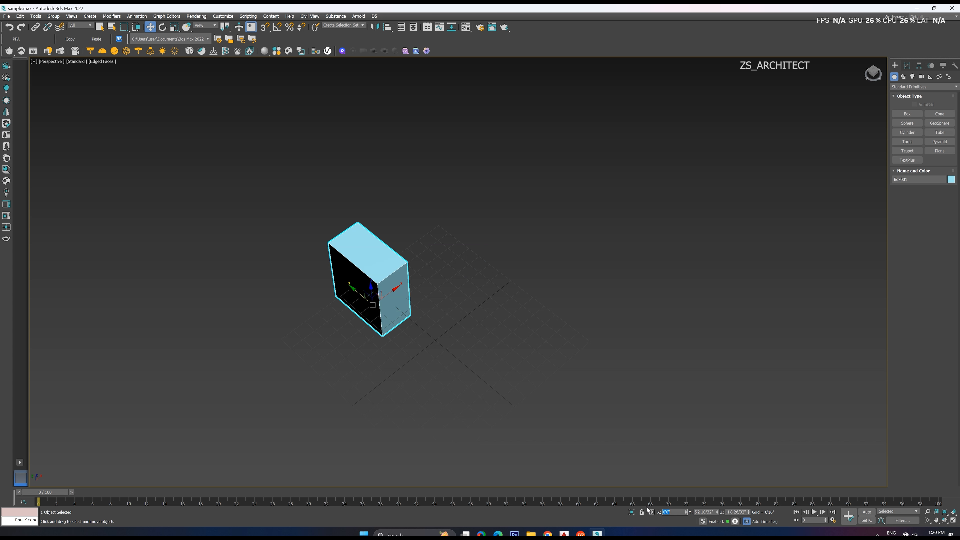
right_click(717, 513)
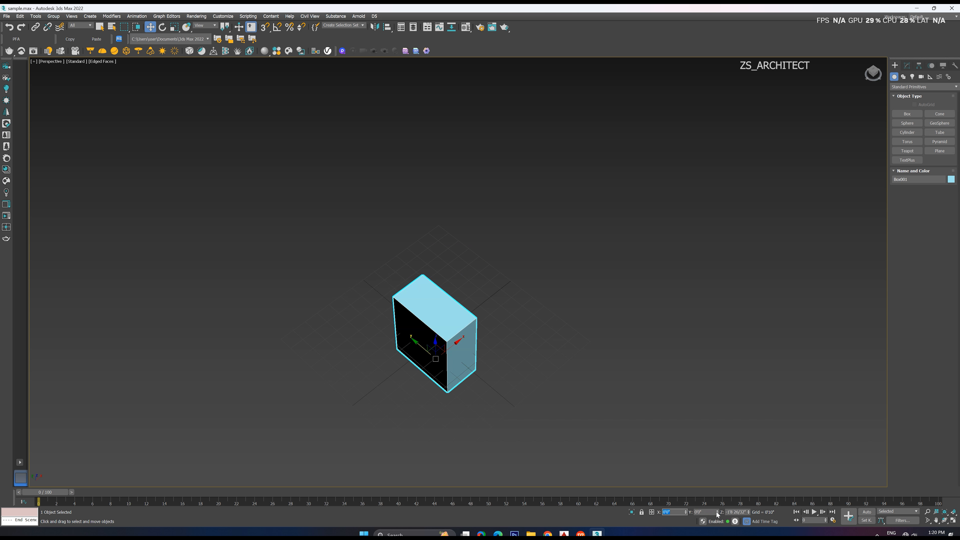
right_click(749, 514)
Inspect from several angles where the box's pivot sits on the grid's origin, keeping the box selected
middle_click_drag(443, 345, 461, 337, "alt")
scroll(440, 329, "up", 5)
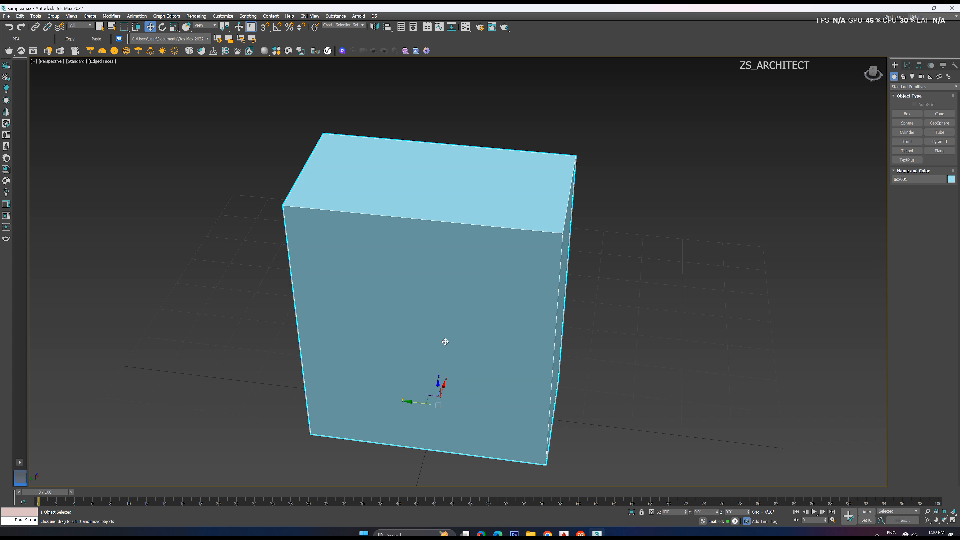
middle_click_drag(468, 373, 453, 391, "alt")
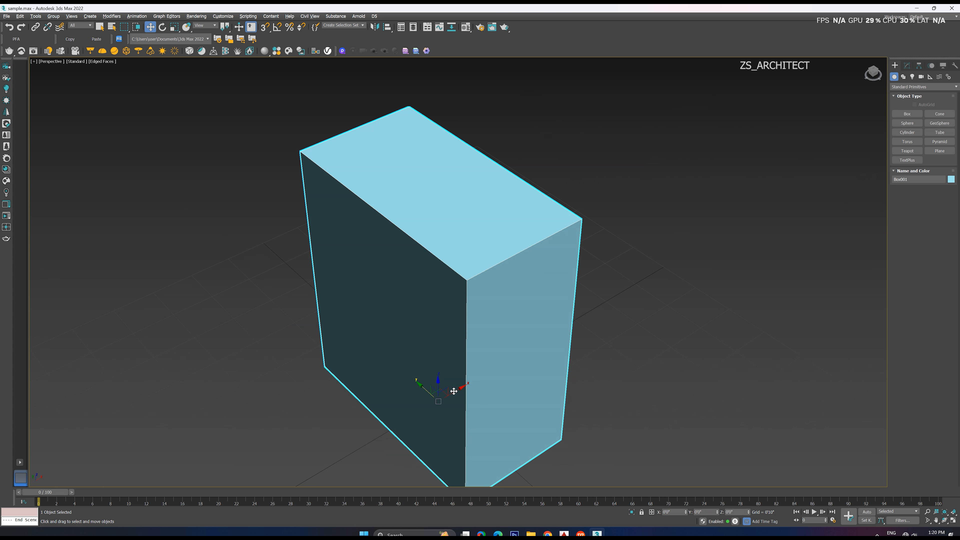
scroll(530, 302, "down", 4)
middle_click_drag(521, 326, 508, 351, "alt")
left_click(577, 306)
left_click(527, 297)
scroll(496, 363, "down", 2)
scroll(475, 383, "up", 2)
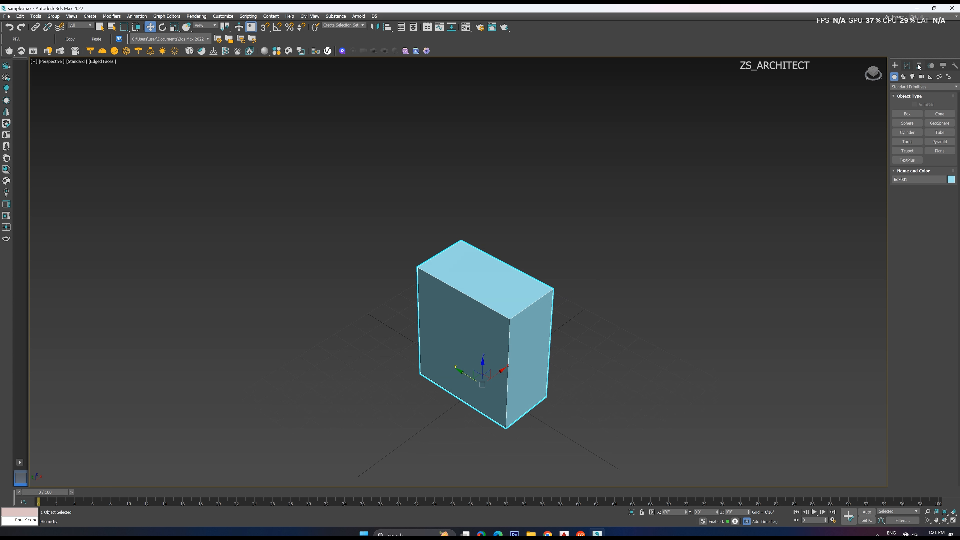
Use Affect Pivot Only to move the box's pivot to its front lower corner, leaving the box in place
left_click(919, 66)
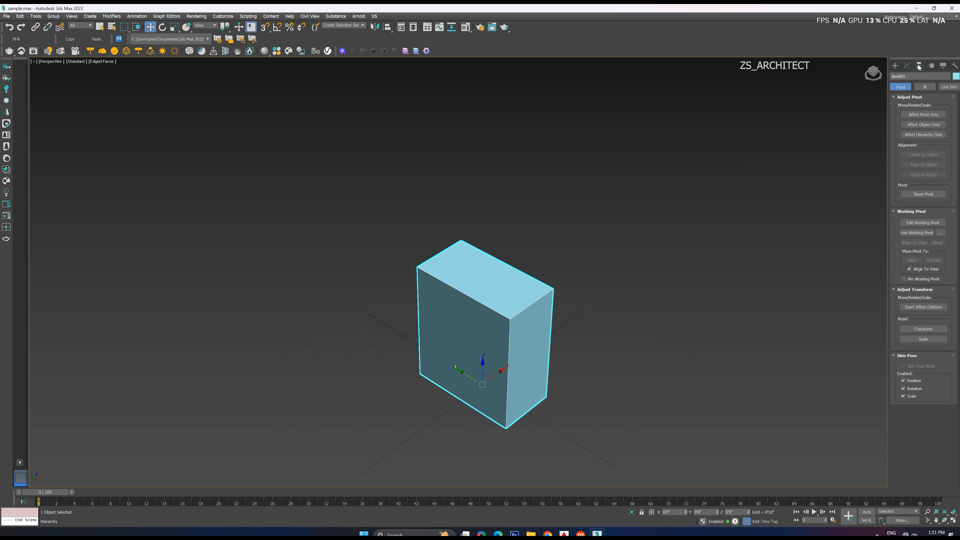
left_click(922, 115)
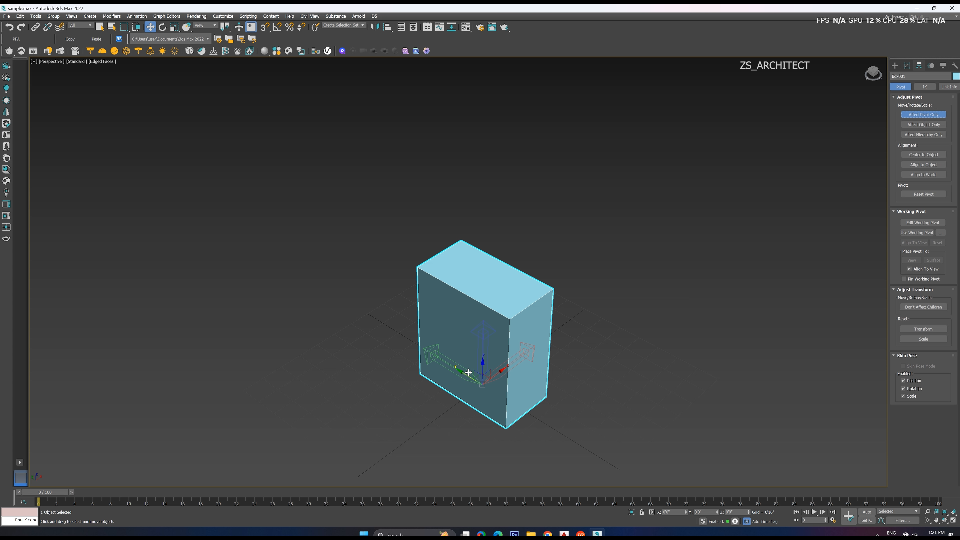
left_click_drag(465, 373, 525, 418)
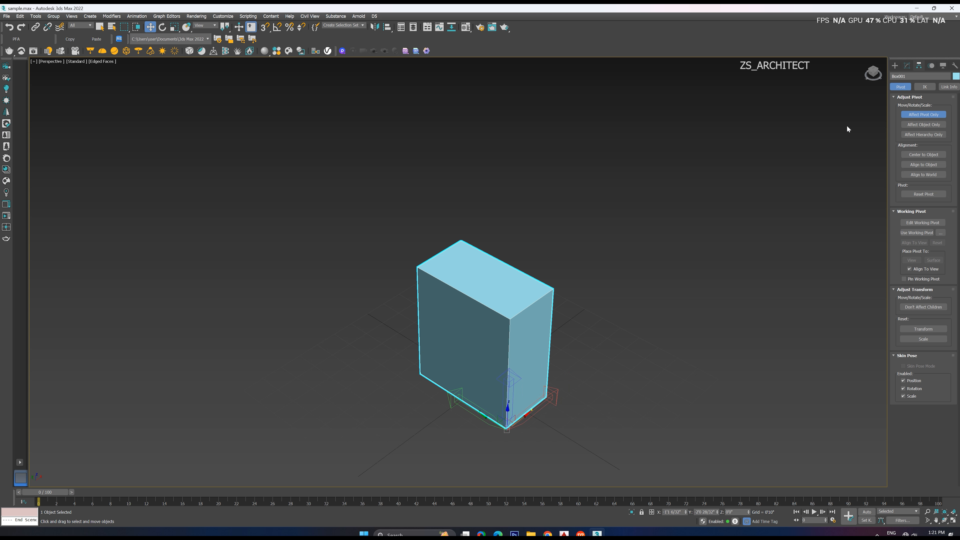
left_click(895, 67)
Set the box's X and Y position to 0 so its pivot corner sits on the origin
mouse_move(527, 424)
middle_mouse_down("alt")
mouse_move(542, 411)
mouse_move(548, 419)
mouse_move(529, 425)
middle_mouse_up("alt")
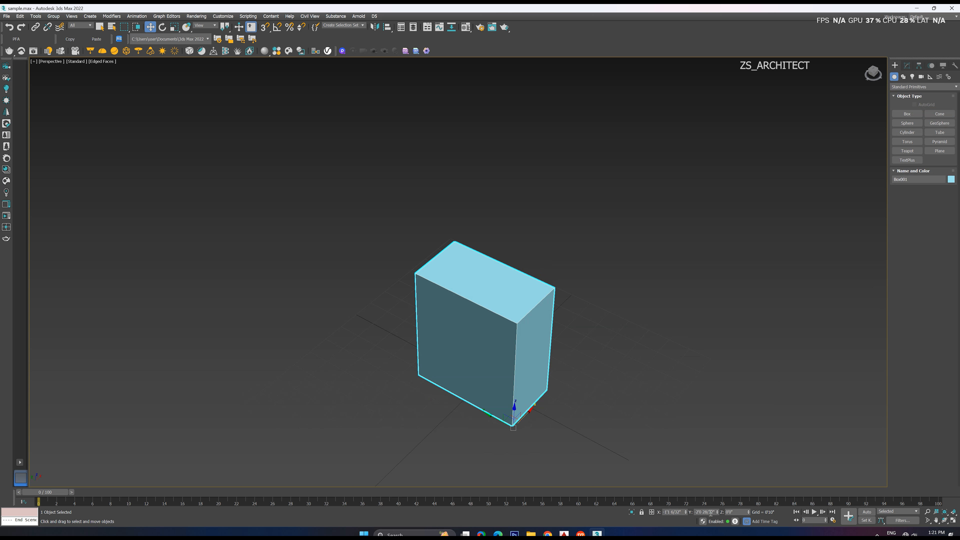
right_click(686, 514)
right_click(717, 513)
Examine the box's pivot corner against the grid's origin up close and from different angles
scroll(462, 354, "up", 7)
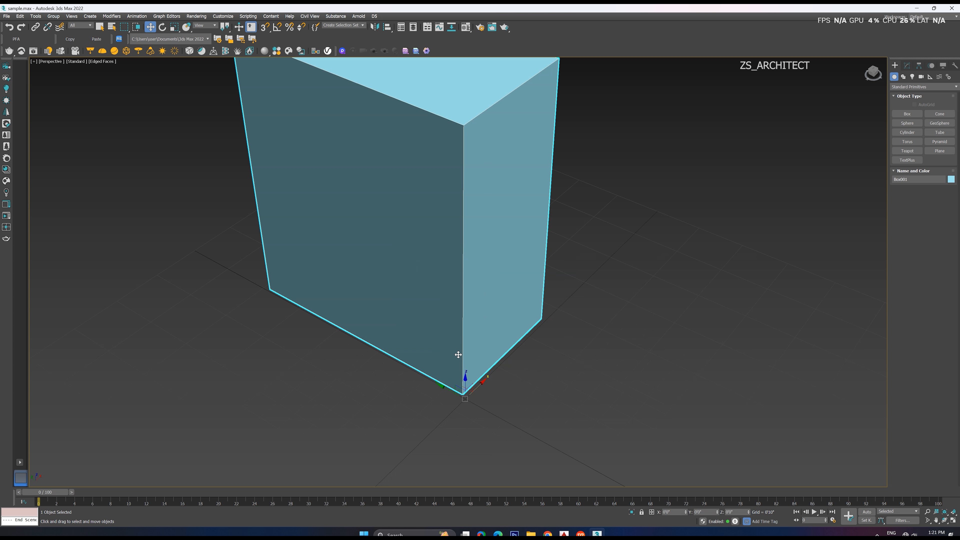
scroll(508, 435, "down", 6)
middle_click_drag(508, 435, 504, 443, "alt")
scroll(503, 392, "down", 3)
middle_click_drag(503, 392, 504, 425, "alt")
scroll(504, 424, "up", 8)
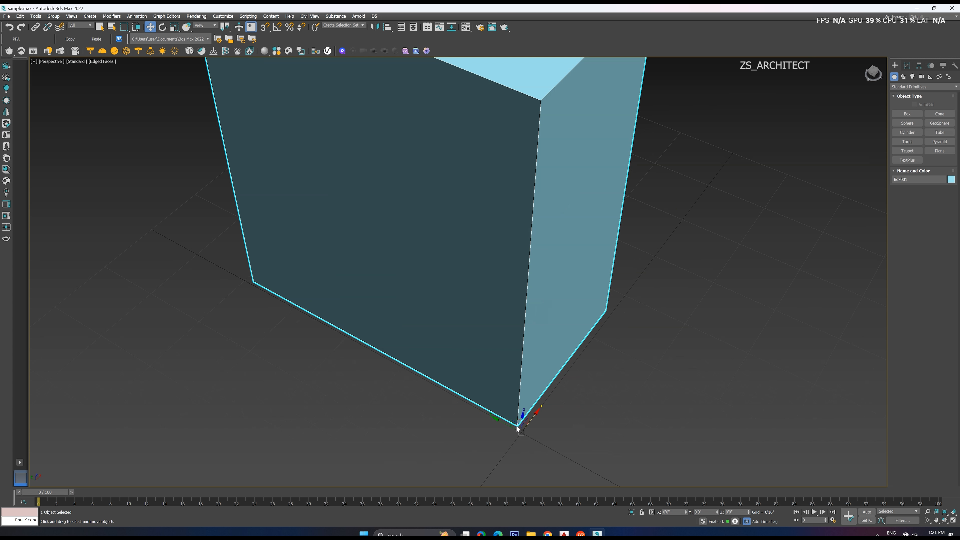
scroll(490, 426, "down", 8)
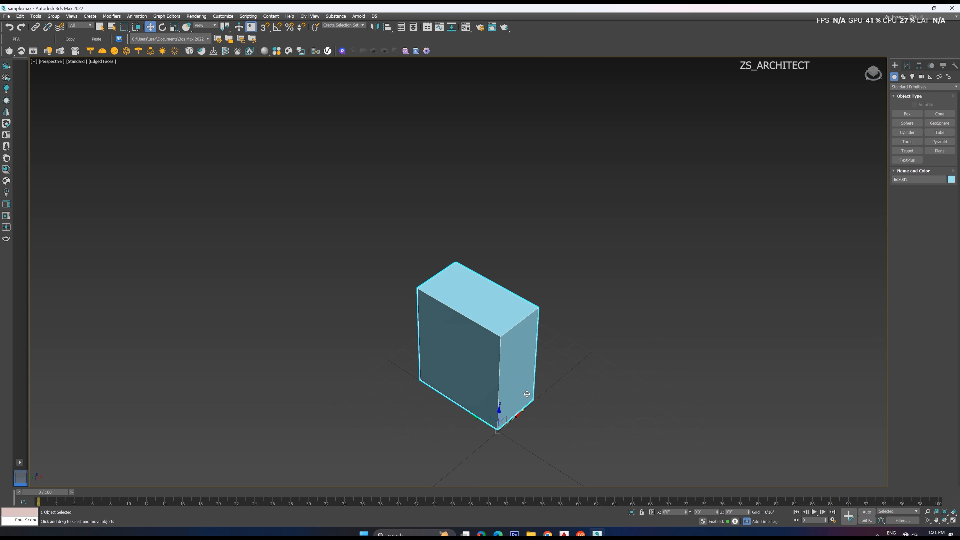
middle_click_drag(527, 394, 546, 286, "alt")
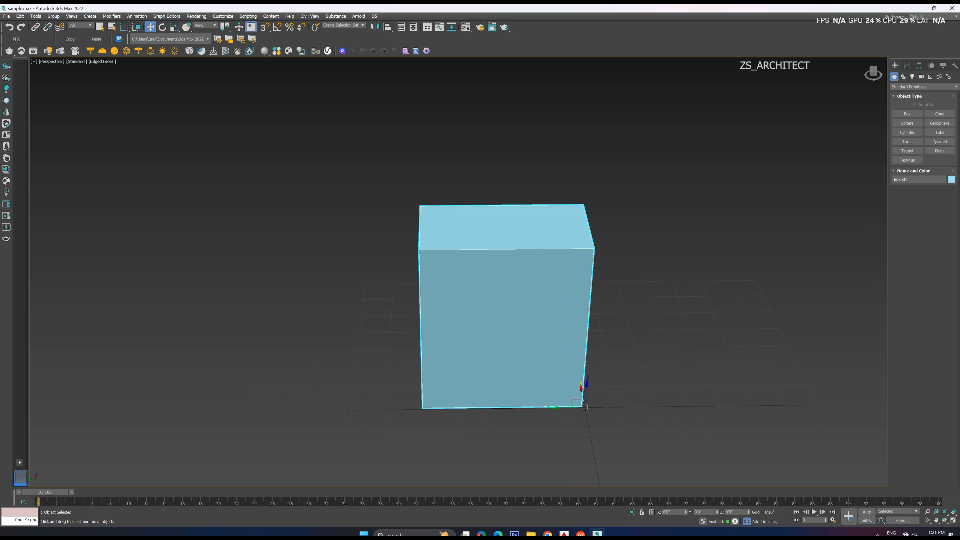
Center the box's pivot on the object and align it to the object with Affect Pivot Only
left_click(919, 67)
left_click(919, 115)
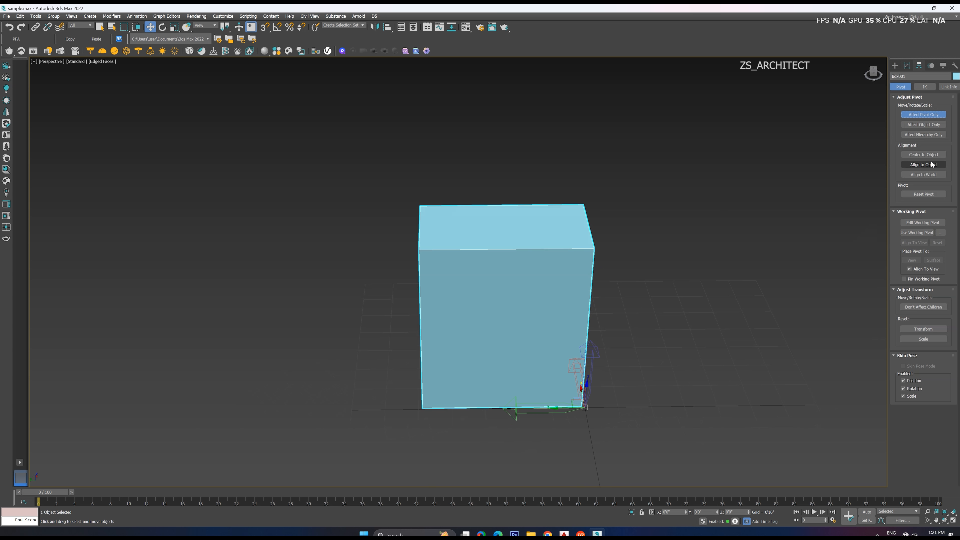
left_click(923, 155)
mouse_move(621, 330)
middle_mouse_down("alt")
mouse_move(655, 327)
mouse_move(638, 324)
middle_mouse_up("alt")
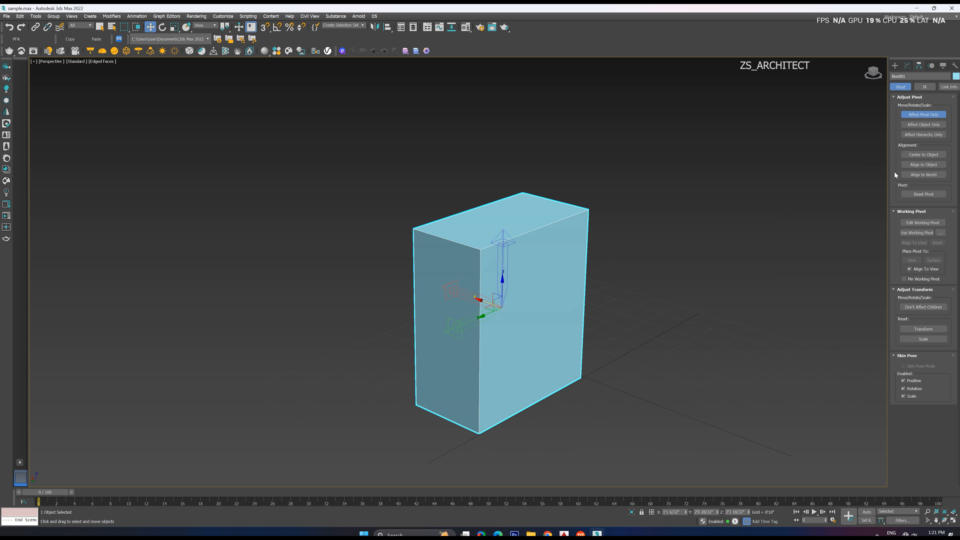
left_click(929, 166)
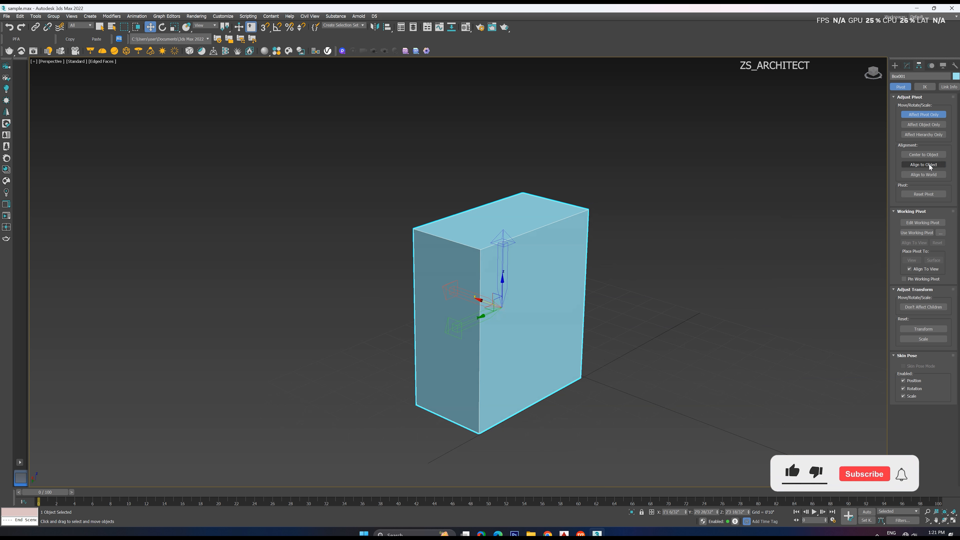
left_click(920, 155)
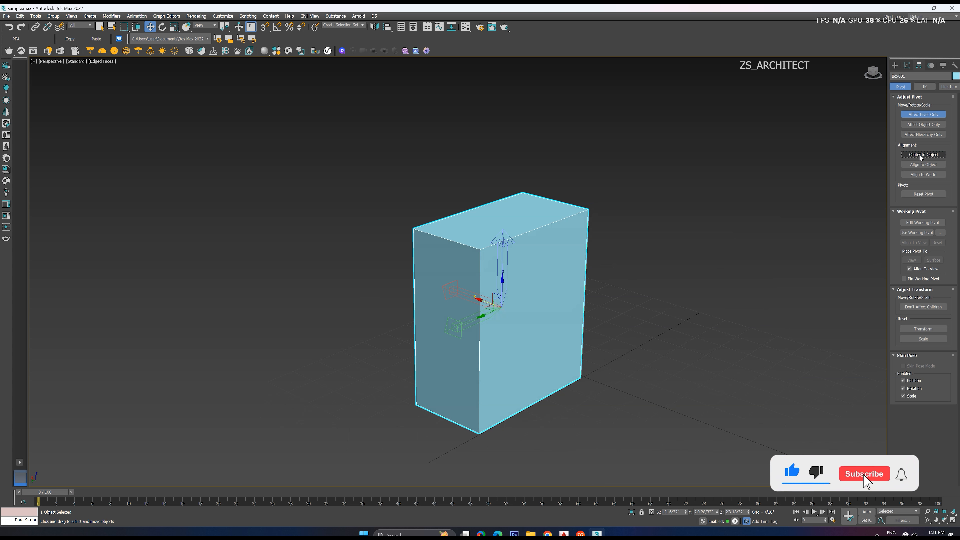
left_click(895, 66)
Examine the box and its centered pivot from different distances and viewing angles
middle_click_drag(613, 315, 508, 326, "alt")
scroll(499, 319, "down", 3)
scroll(508, 326, "down", 4)
middle_click_drag(570, 341, 571, 338, "alt")
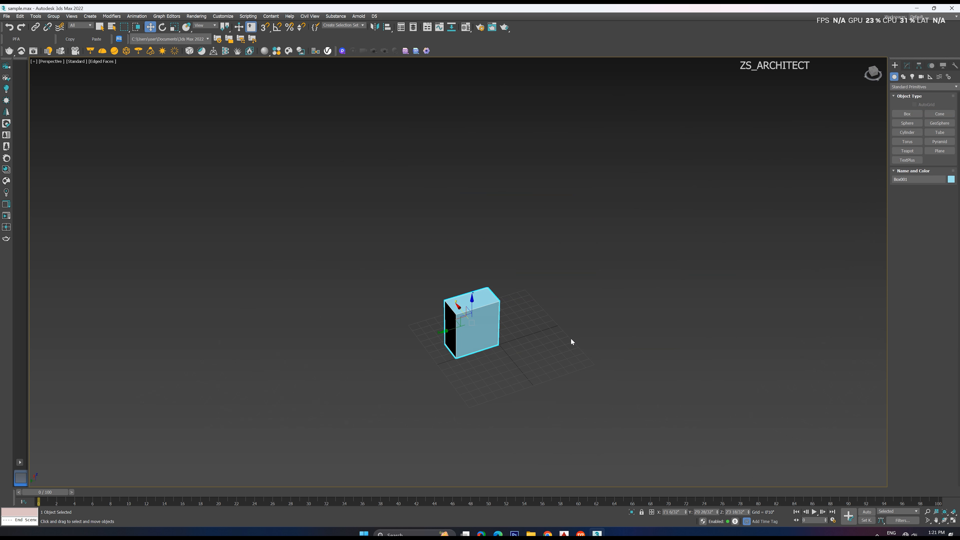
scroll(563, 295, "up", 3)
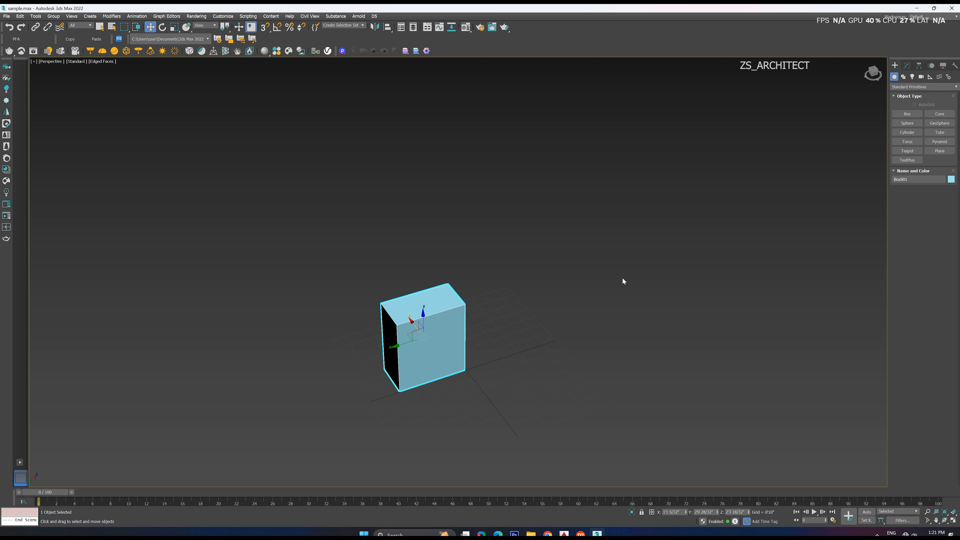
middle_click_drag(622, 280, 674, 275)
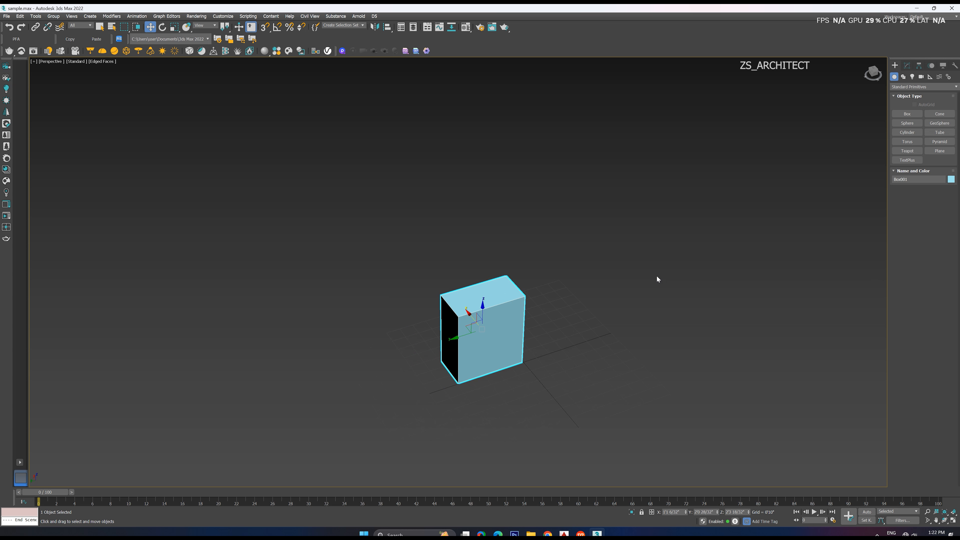
middle_click_drag(656, 278, 647, 312, "alt")
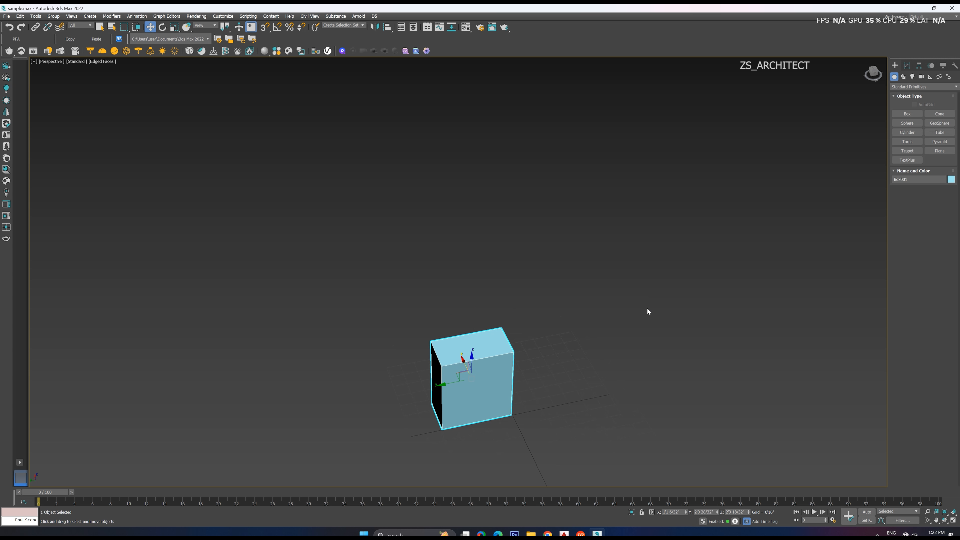
middle_click_drag(465, 391, 534, 336, "alt")
middle_click_drag(534, 337, 526, 350, "alt")
right_click(533, 355)
left_click(564, 357)
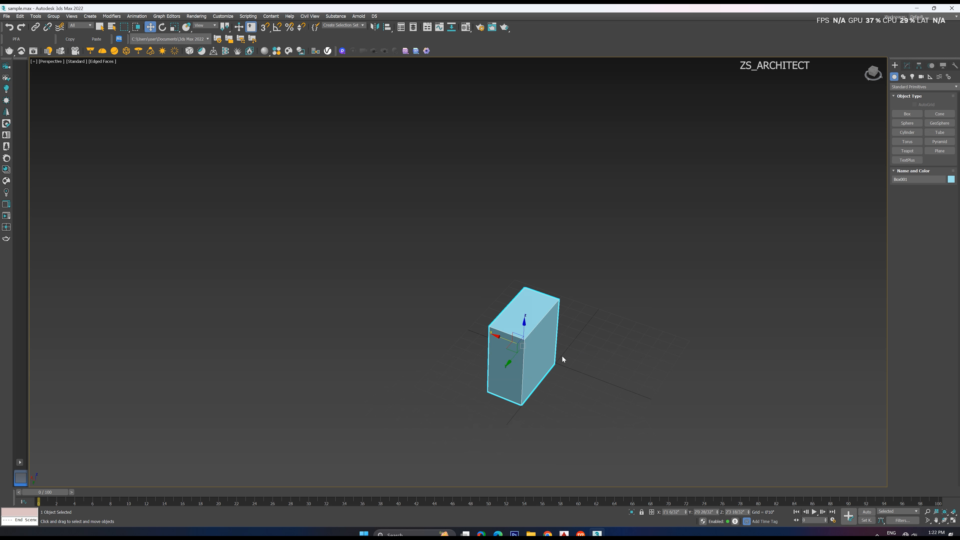
Move the box along the X axis, away from the grid's origin
right_click(538, 346)
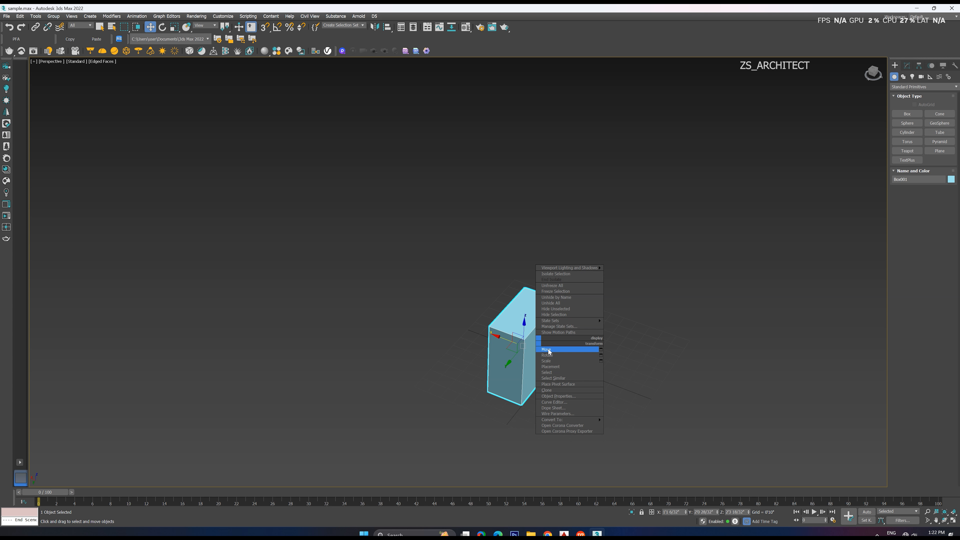
left_click(548, 350)
left_click_drag(503, 338, 407, 302)
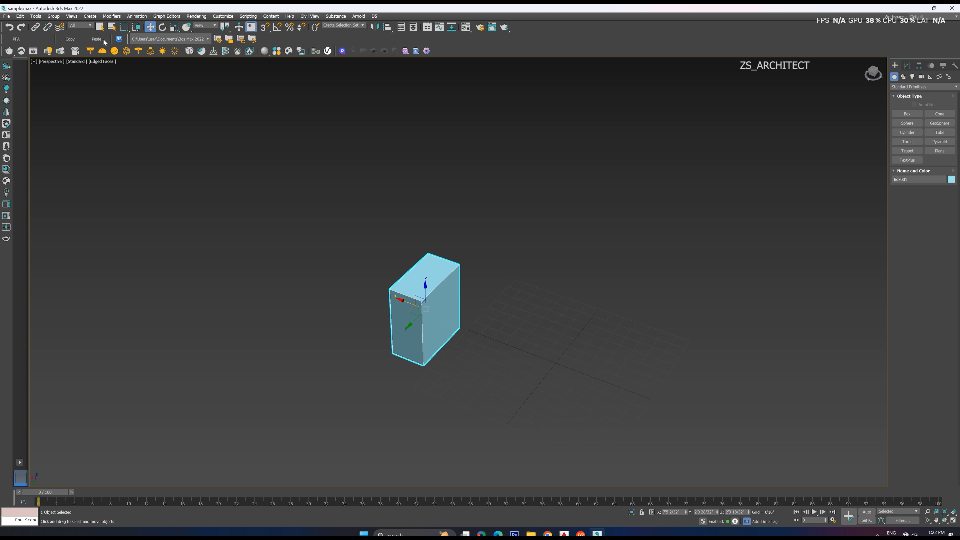
Switch to the Select Object tool, return to Move, and shift the box partway back along the X axis toward the origin
left_click(100, 27)
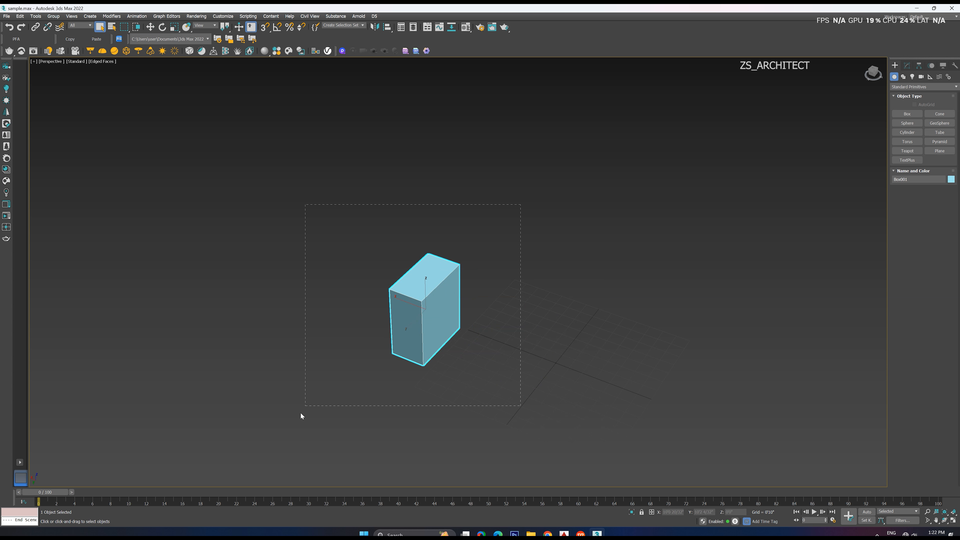
right_click(430, 302)
left_click(440, 311)
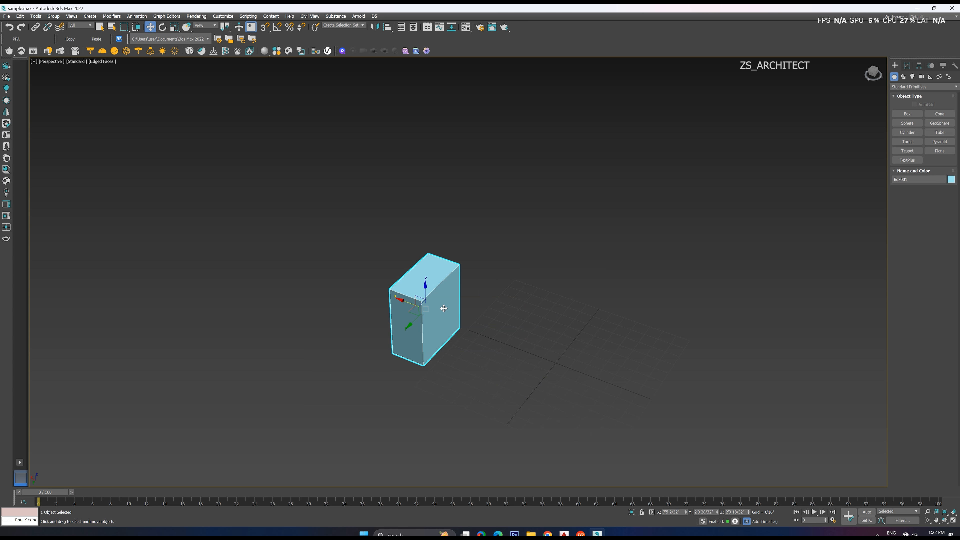
left_click_drag(404, 301, 439, 313)
Open the Move Transform Type-In for the box to view its absolute and offset coordinates, and close it
right_click(454, 302)
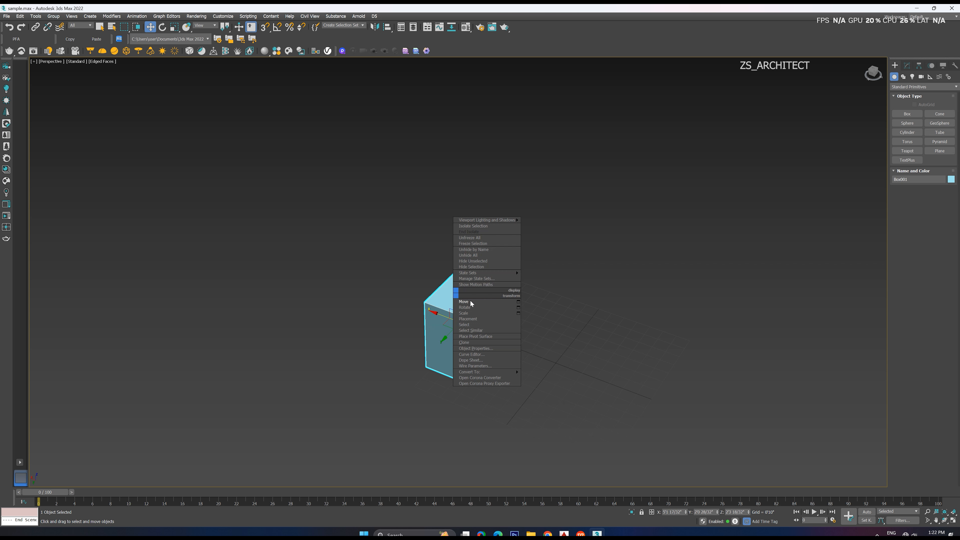
left_click(511, 301)
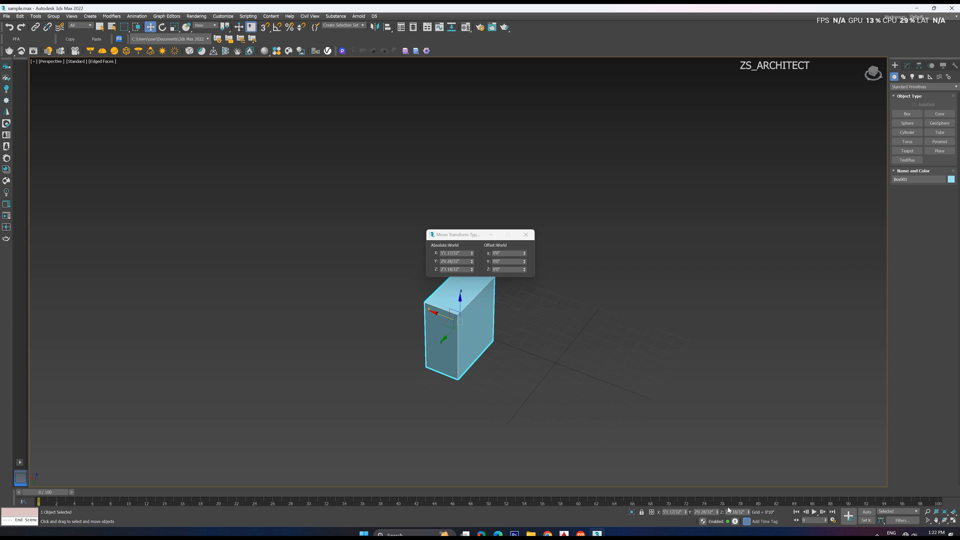
left_click(526, 234)
Deselect the box and view it closer from another side
middle_click_drag(506, 334, 504, 332, "alt")
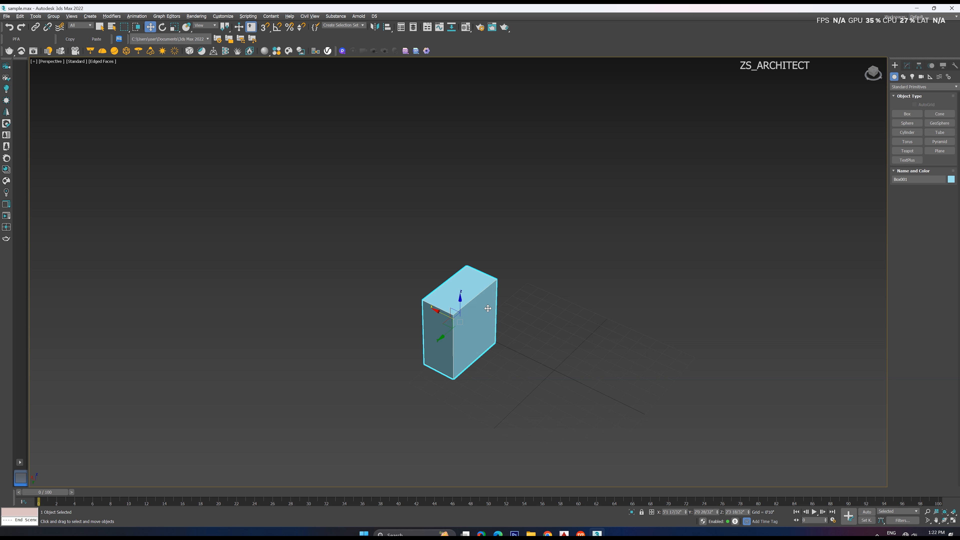
scroll(466, 292, "up", 3)
middle_click_drag(514, 290, 476, 271, "alt")
left_click(453, 234)
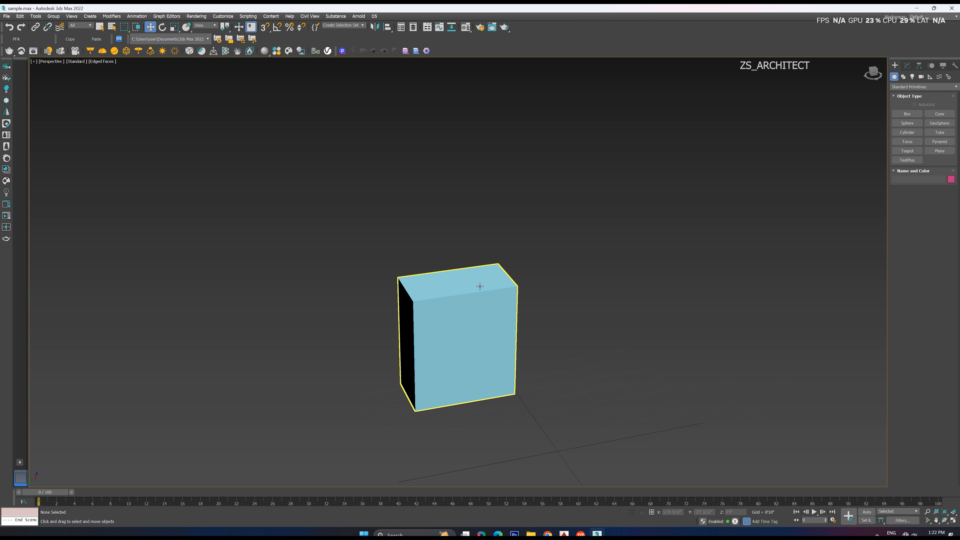
middle_click_drag(375, 191, 380, 203, "alt")
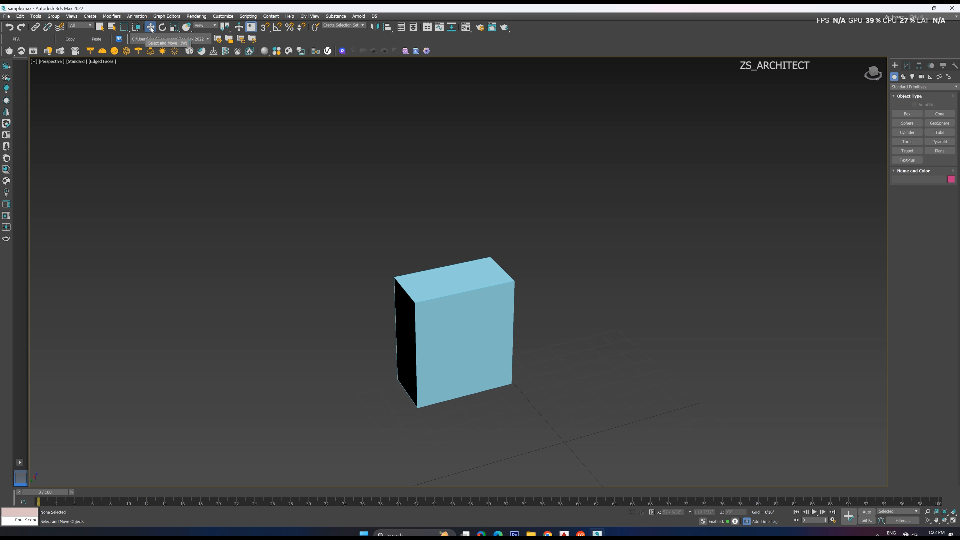
Select the box with the Select and Rotate tool and bring its rotation gizmo into close view
left_click(165, 29)
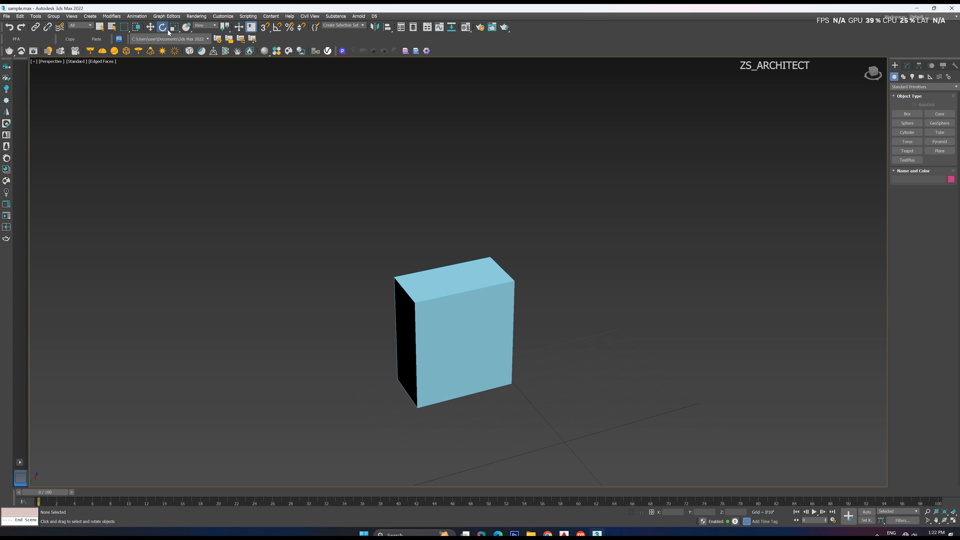
middle_click_drag(367, 295, 421, 284, "alt")
left_click(440, 301)
scroll(442, 331, "up", 2)
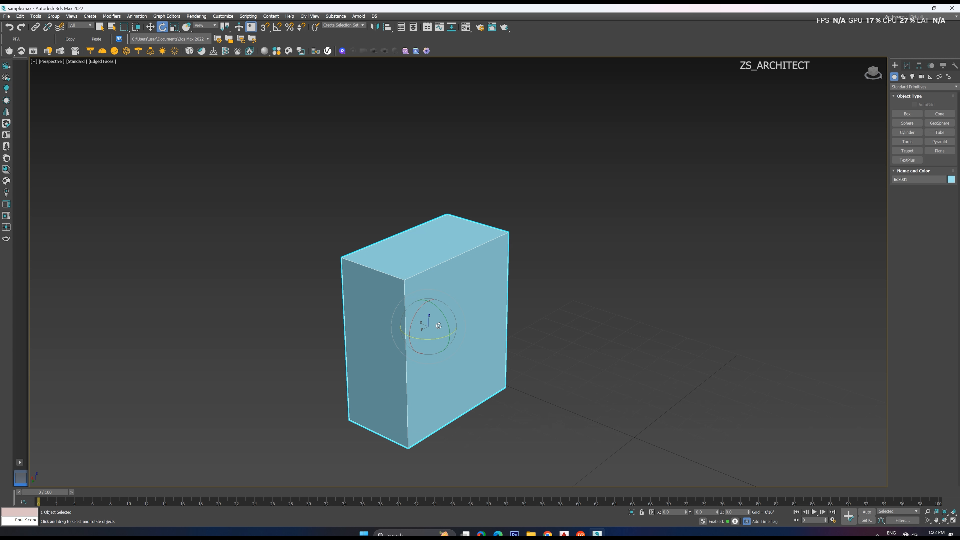
scroll(439, 328, "up", 1)
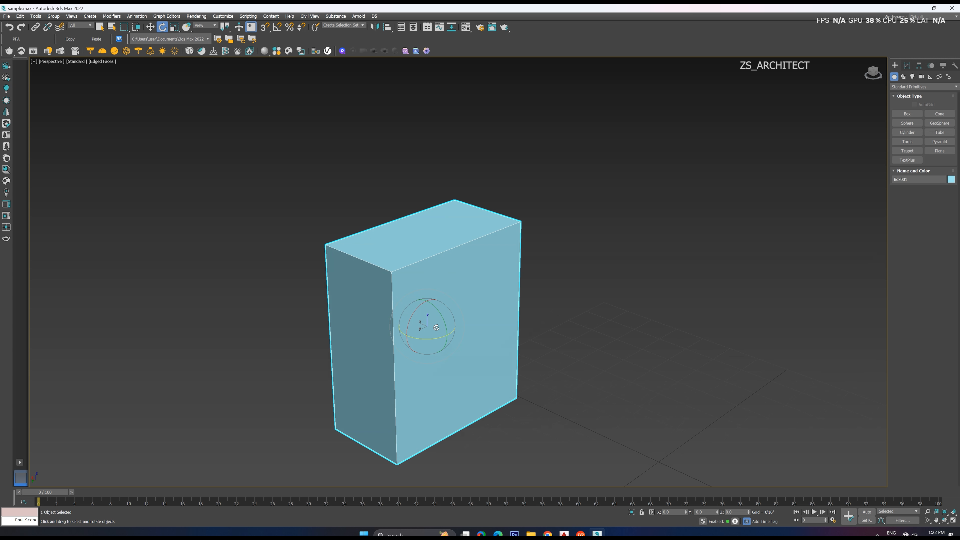
scroll(435, 322, "up", 2)
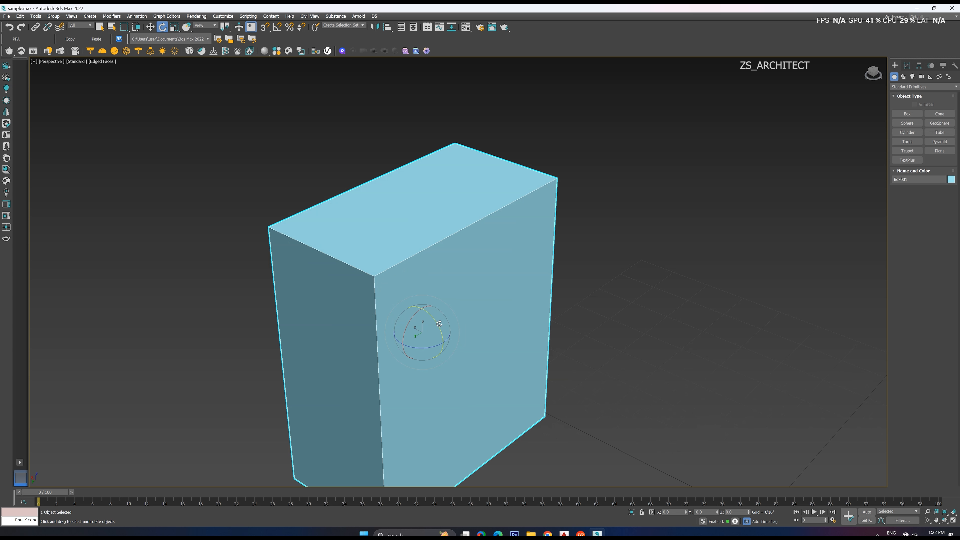
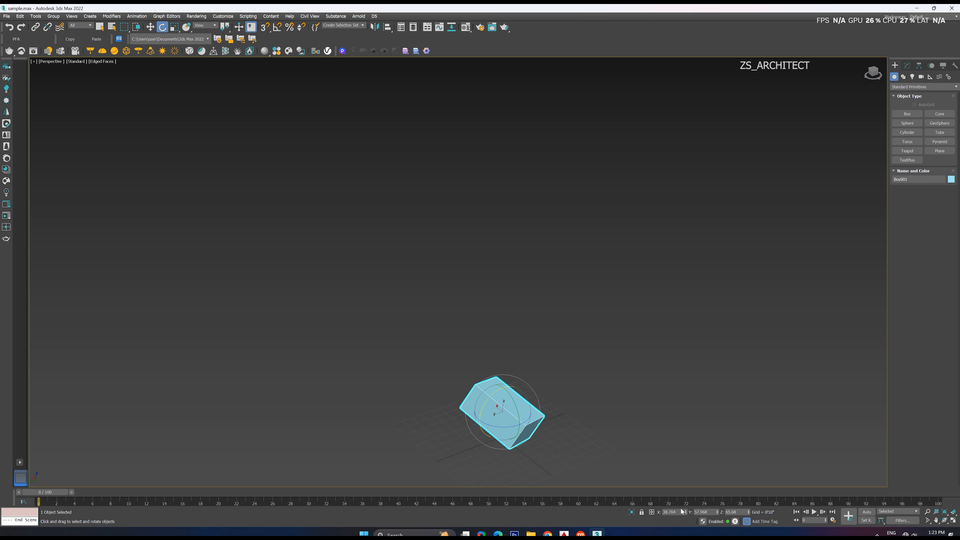
Reset the box's rotation to 0 on the X, Y and Z axes, check it from another side and deselect it
right_click(685, 512)
right_click(717, 513)
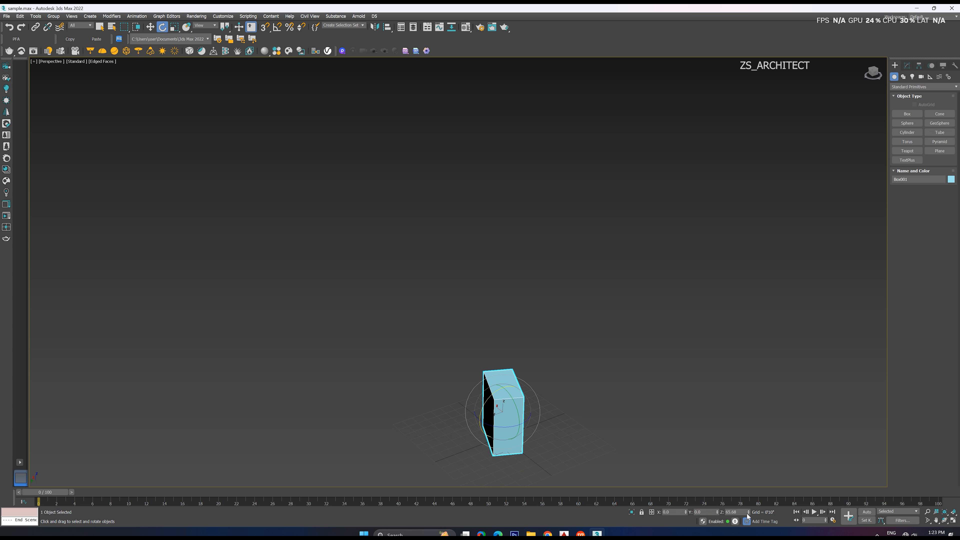
right_click(748, 513)
left_click(713, 472)
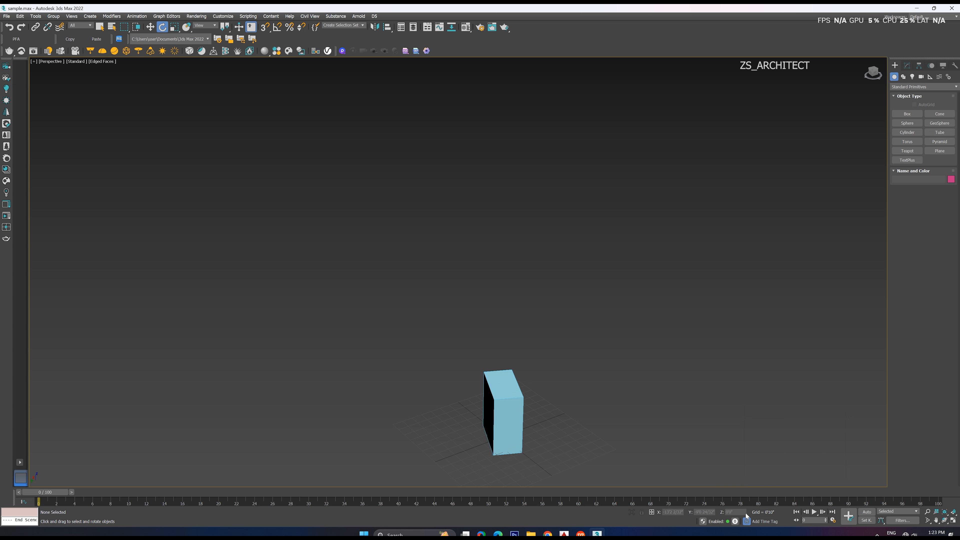
left_click(503, 416)
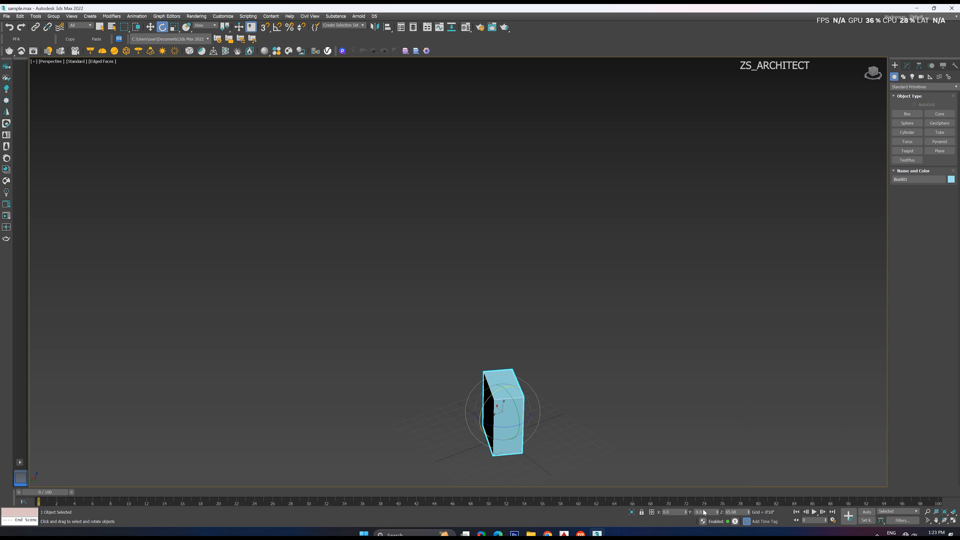
right_click(749, 512)
middle_click_drag(538, 370, 553, 397, "alt")
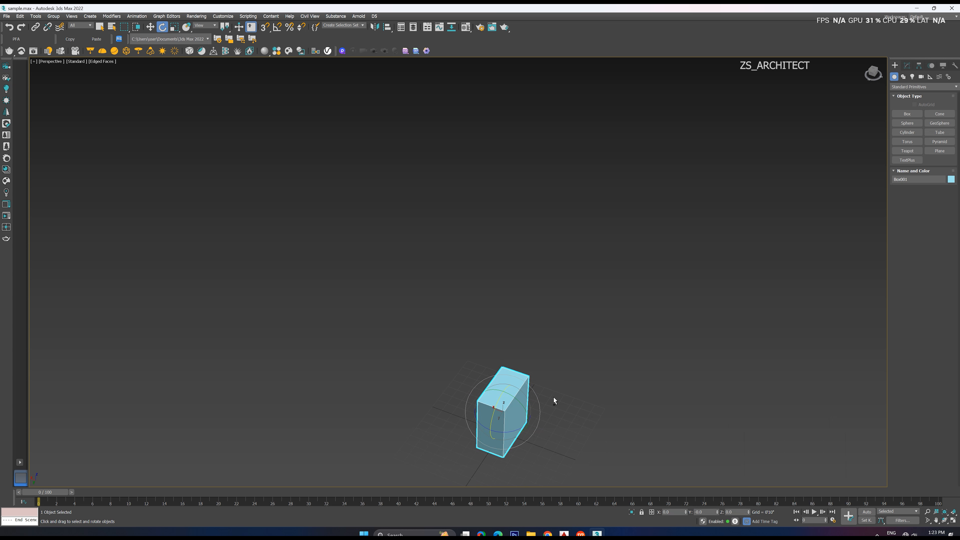
scroll(531, 434, "up", 5)
scroll(528, 416, "down", 3)
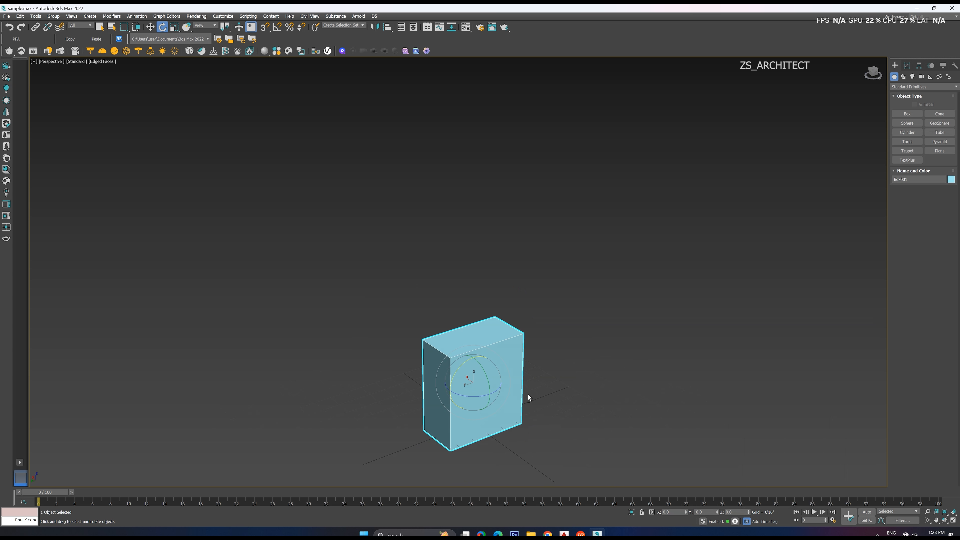
left_click(570, 355)
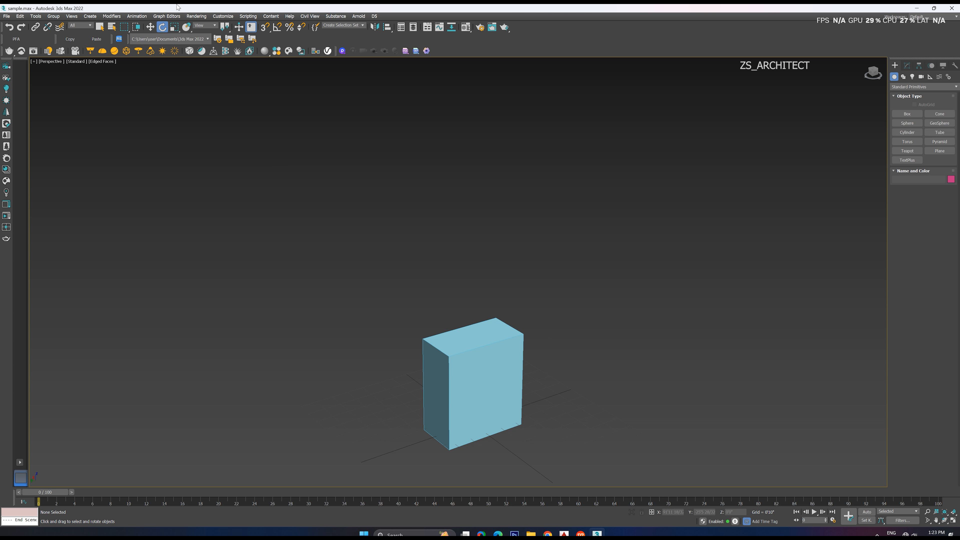
Activate the Select and Uniform Scale tool, open the Scale Transform Type-In and close it
left_click(174, 27)
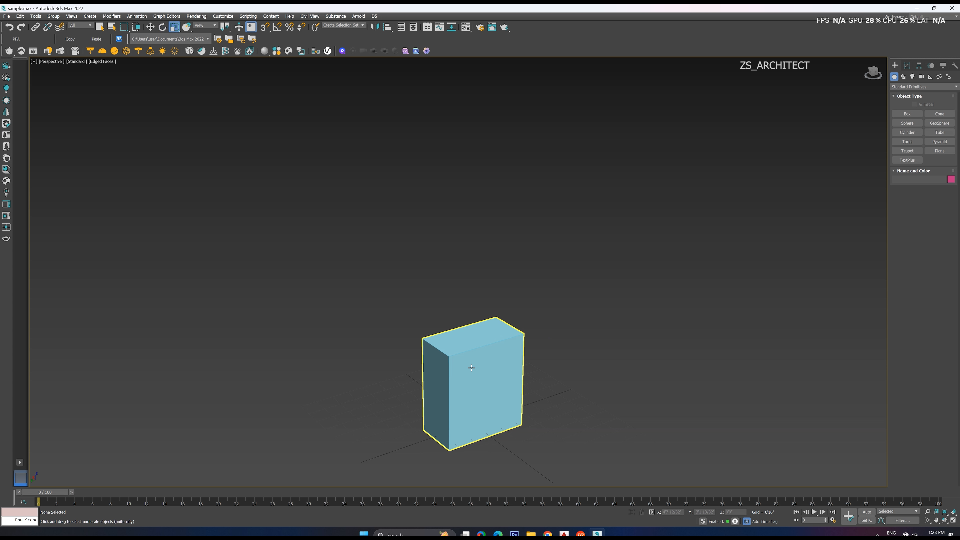
right_click(173, 29)
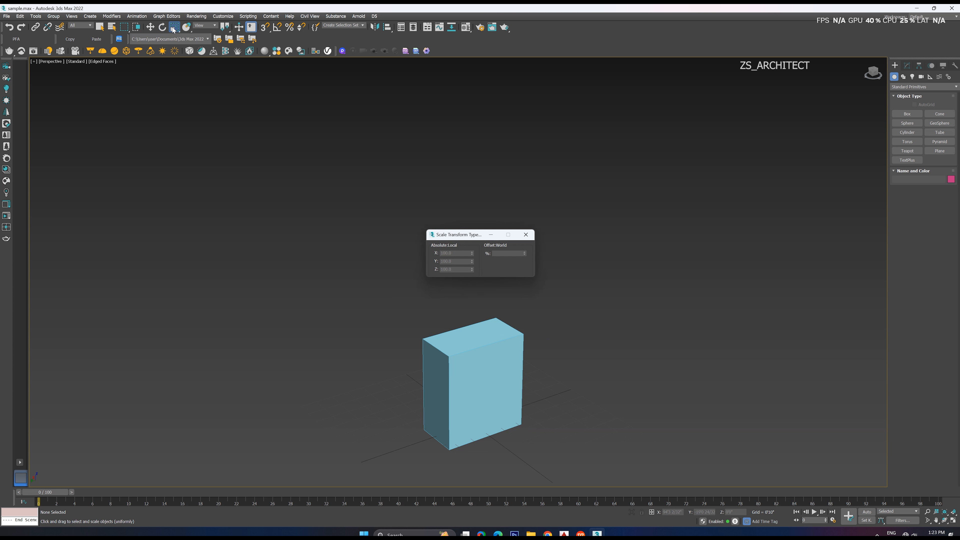
left_click(172, 28)
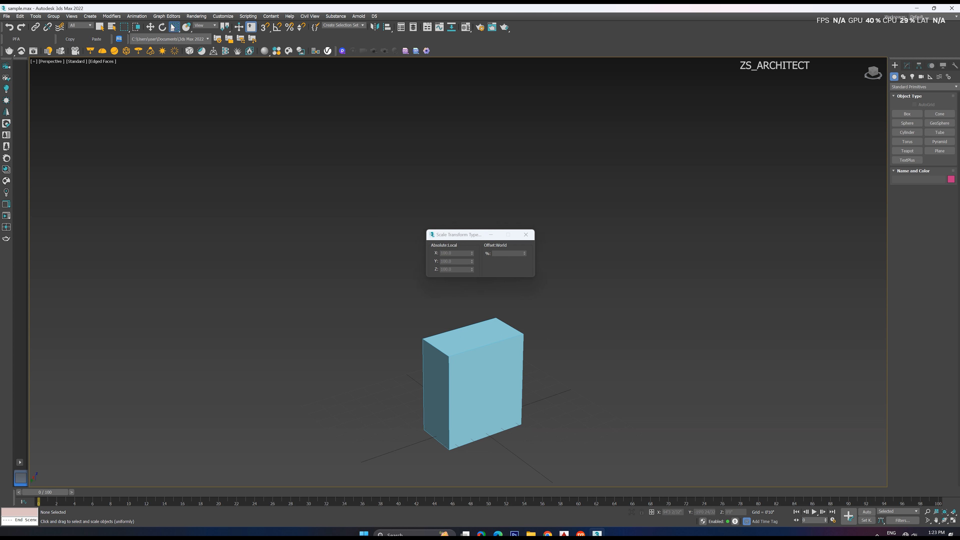
left_click(525, 235)
Switch to non-uniform scale, select the box and enlarge it to about 210% in X and Y and 212% in Z
left_click_drag(173, 27, 177, 61)
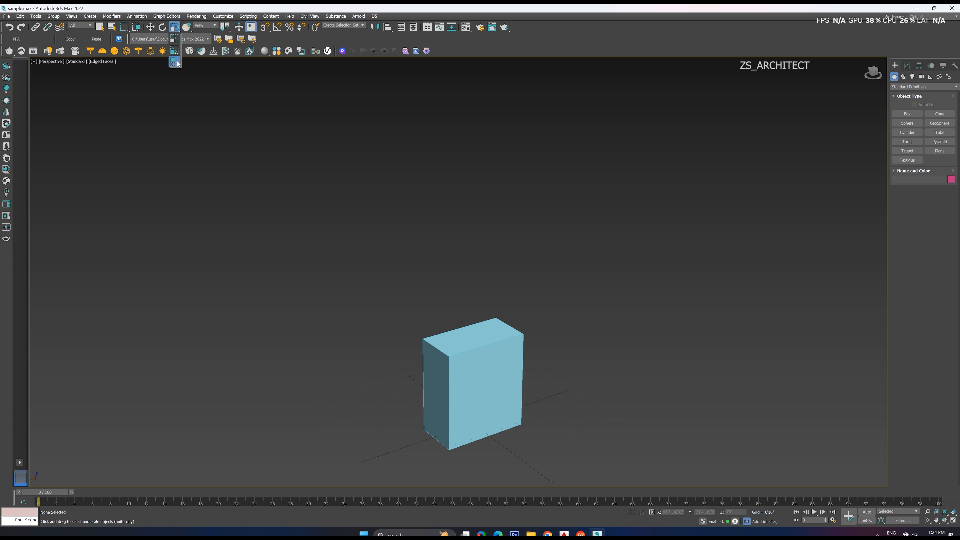
left_click_drag(179, 64, 171, 29)
scroll(273, 217, "down", 2)
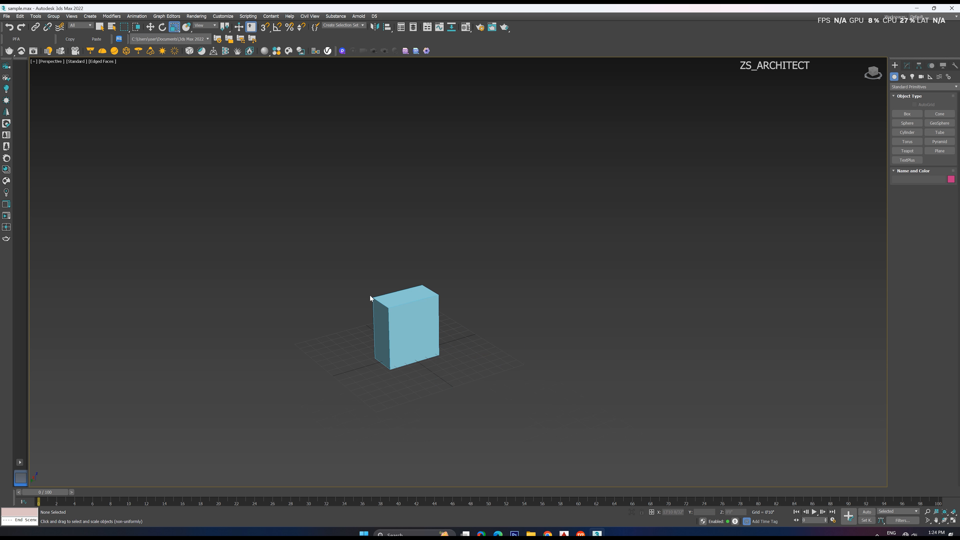
left_click(420, 321)
scroll(412, 326, "up", 2)
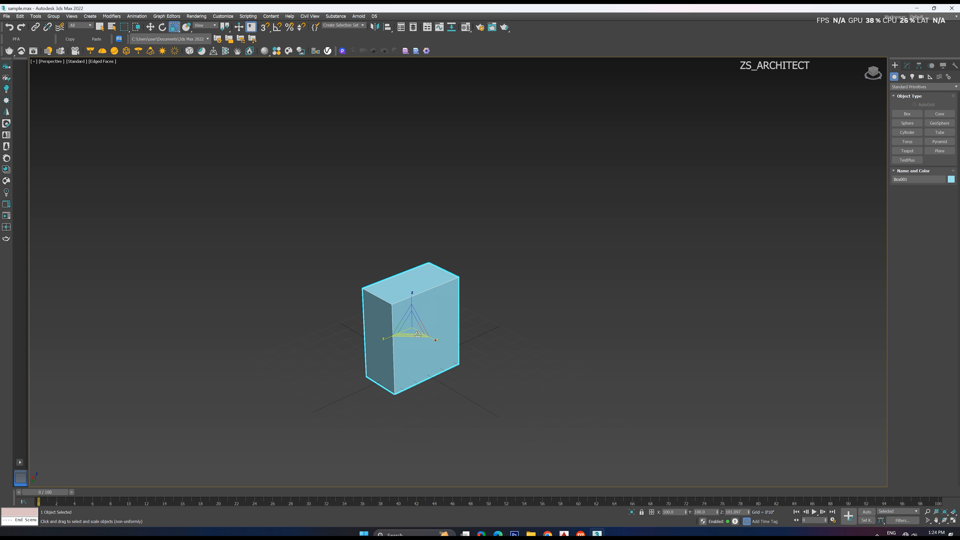
left_click_drag(410, 323, 412, 278)
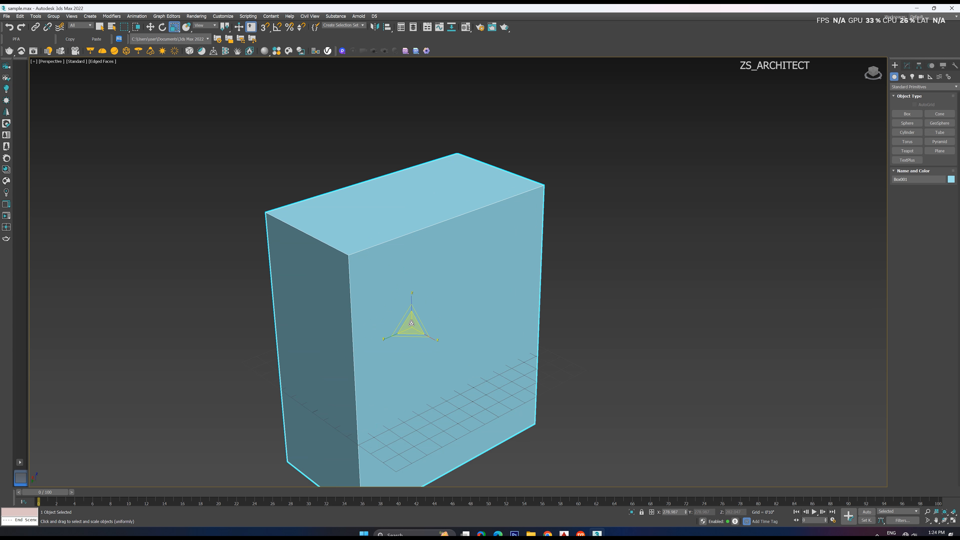
mouse_move(411, 323)
left_mouse_down()
mouse_move(412, 379)
mouse_move(414, 327)
left_mouse_up()
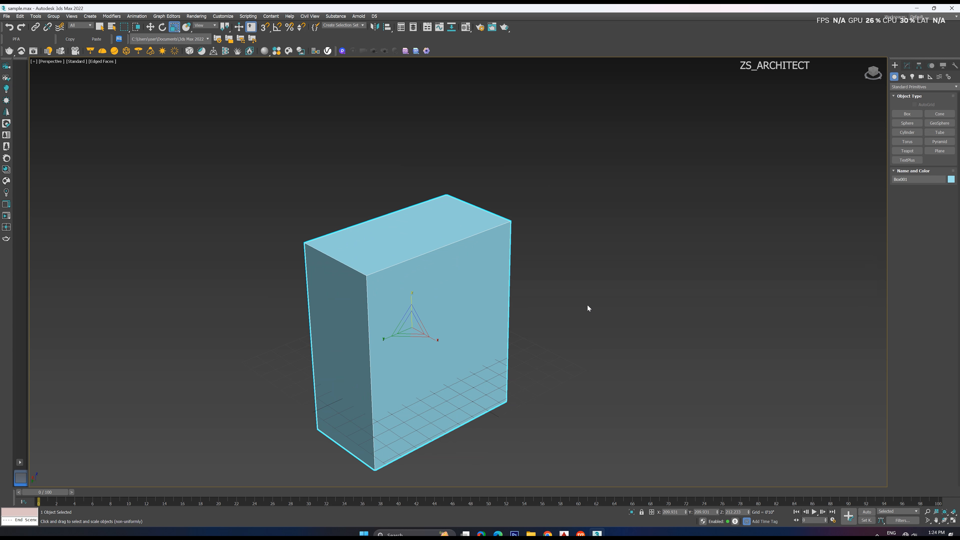
Create a teapot beside the box, slightly apart from it
left_click(907, 150)
left_click_drag(731, 278, 811, 247)
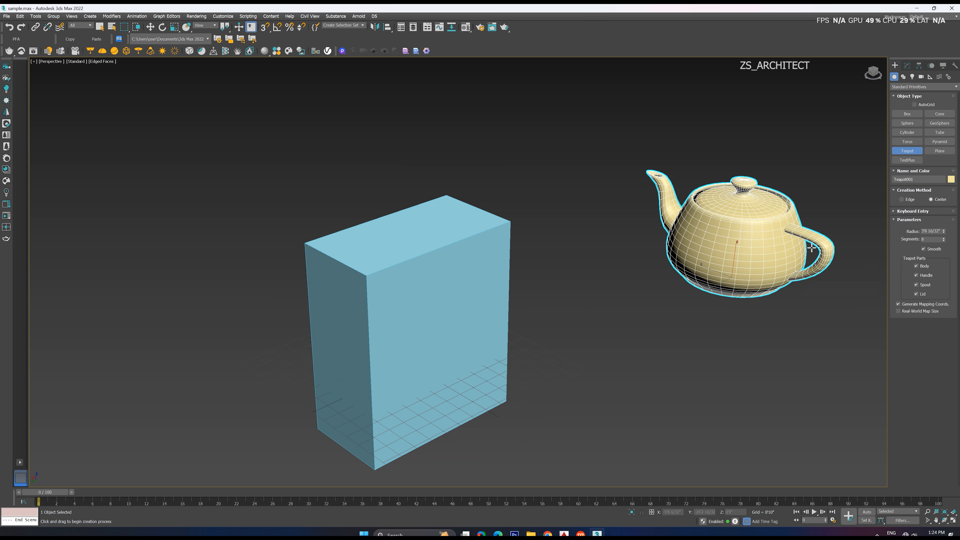
middle_click_drag(811, 248, 662, 291)
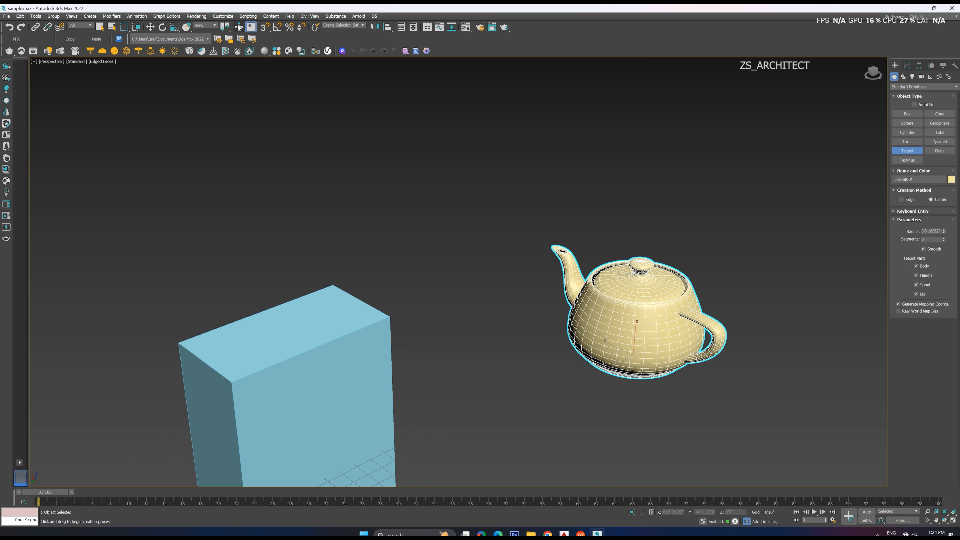
Scale the teapot non-uniformly to about 111% in X, 125% in Y and 205% in Z
left_click(174, 26)
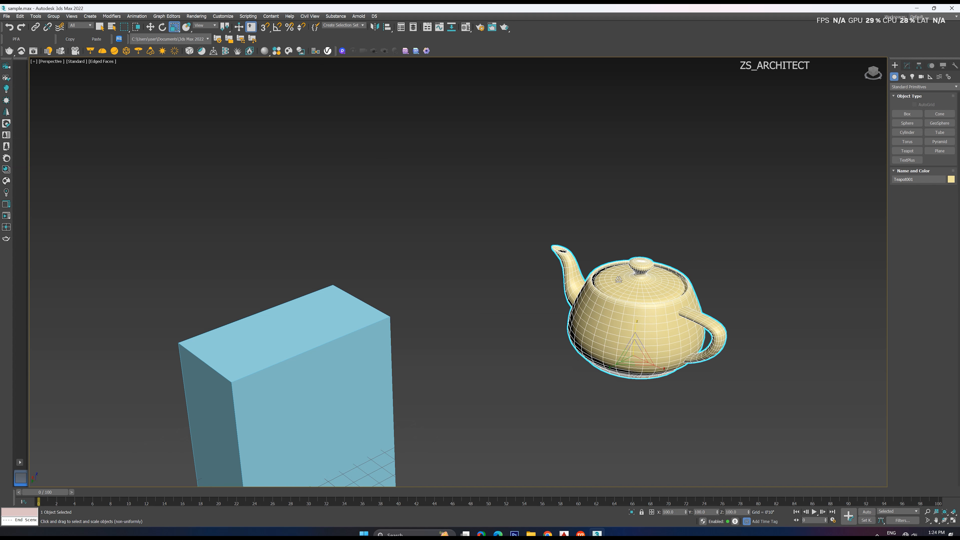
mouse_move(635, 352)
left_mouse_down()
mouse_move(631, 306)
mouse_move(641, 360)
left_mouse_up()
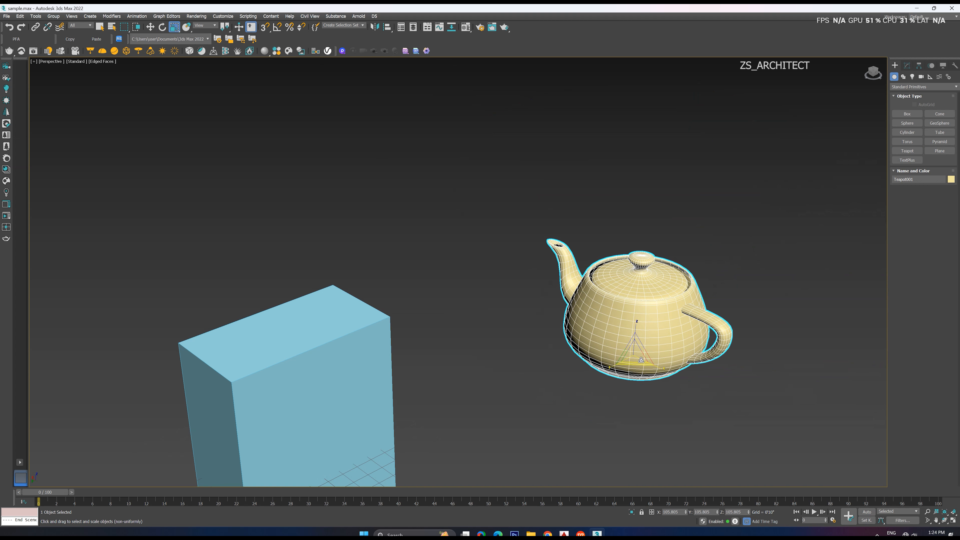
scroll(641, 360, "up", 3)
left_click_drag(634, 320, 652, 331)
scroll(630, 317, "down", 3)
mouse_move(624, 293)
left_mouse_down()
mouse_move(627, 262)
mouse_move(633, 308)
left_mouse_up()
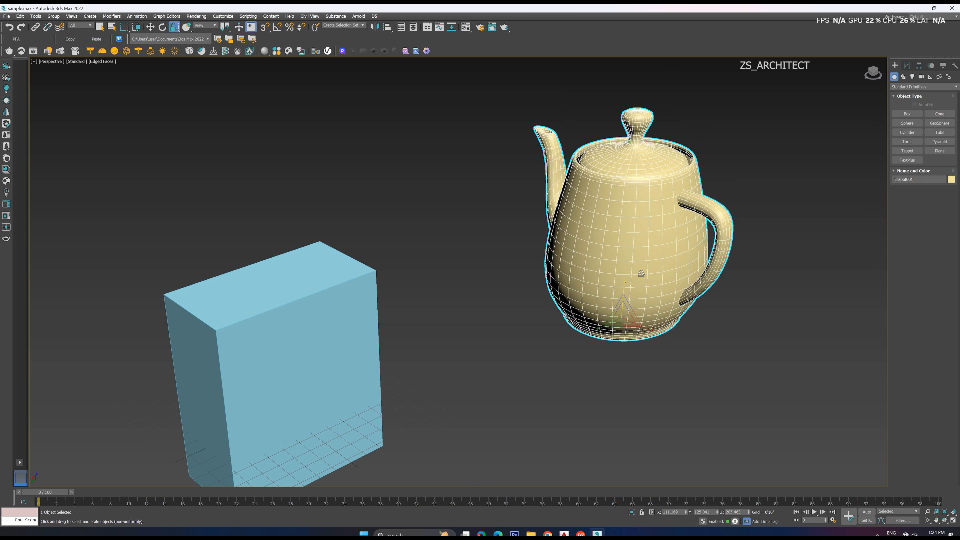
scroll(633, 309, "down", 5)
middle_click_drag(609, 239, 605, 266)
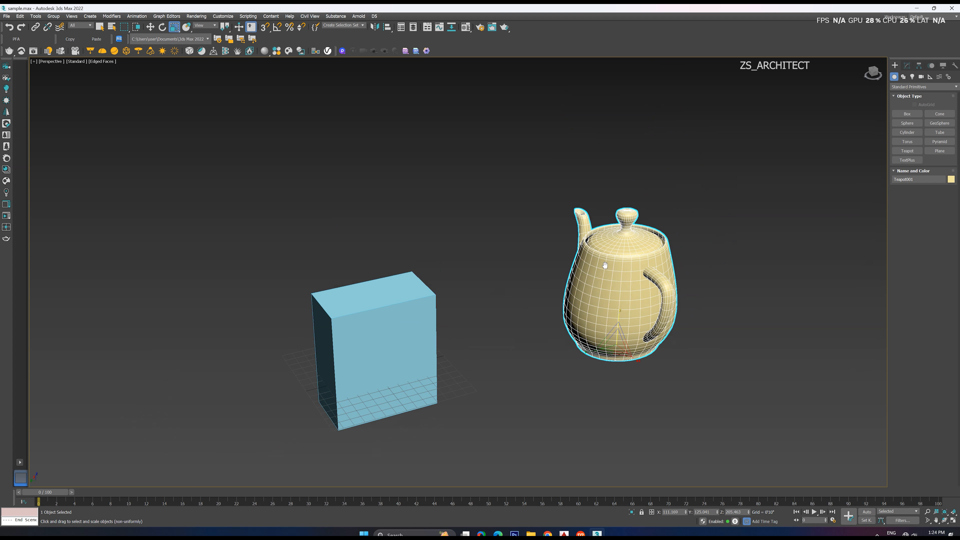
View the teapot's values in the Scale Transform Type-In, close it, and reduce the Z scale to about 147%
right_click(176, 28)
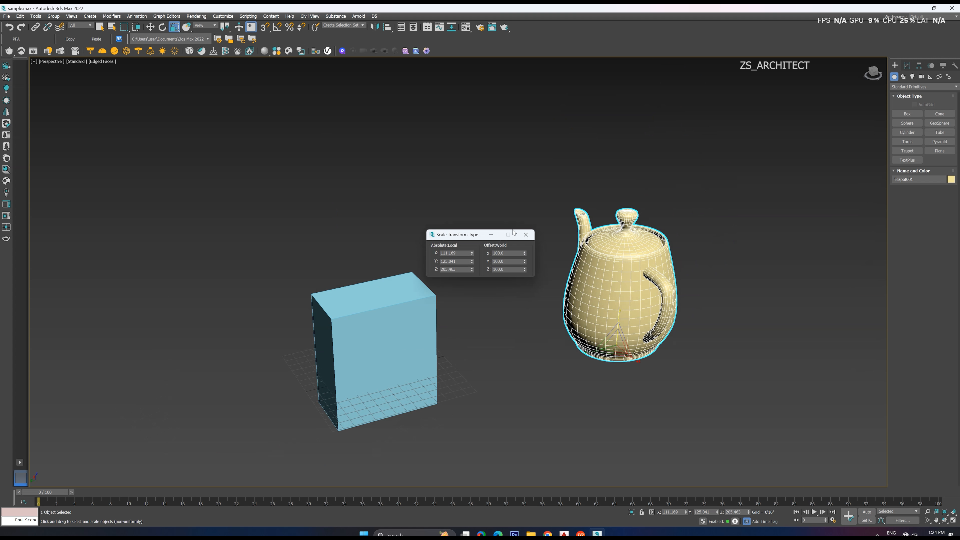
left_click(527, 236)
left_click_drag(619, 315, 618, 320)
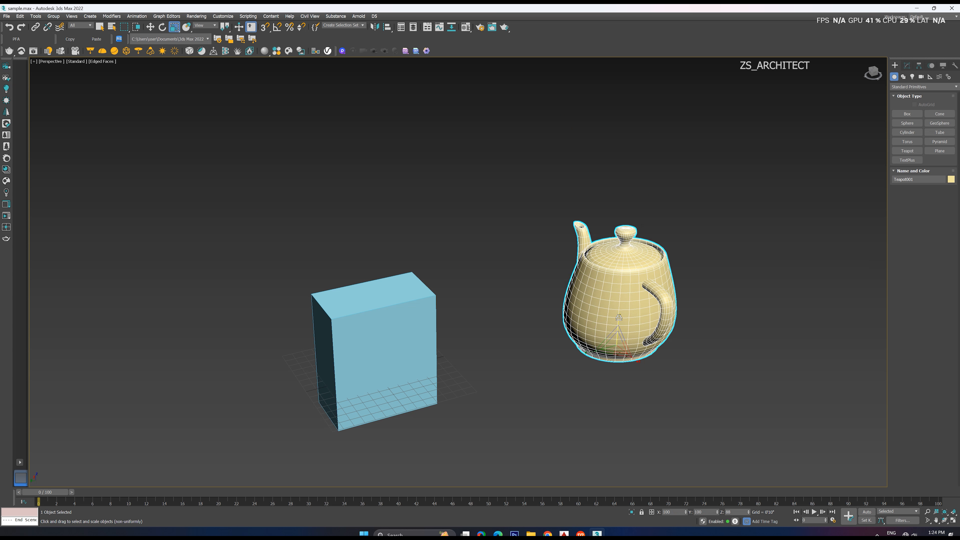
scroll(615, 318, "up", 2)
scroll(585, 331, "down", 1)
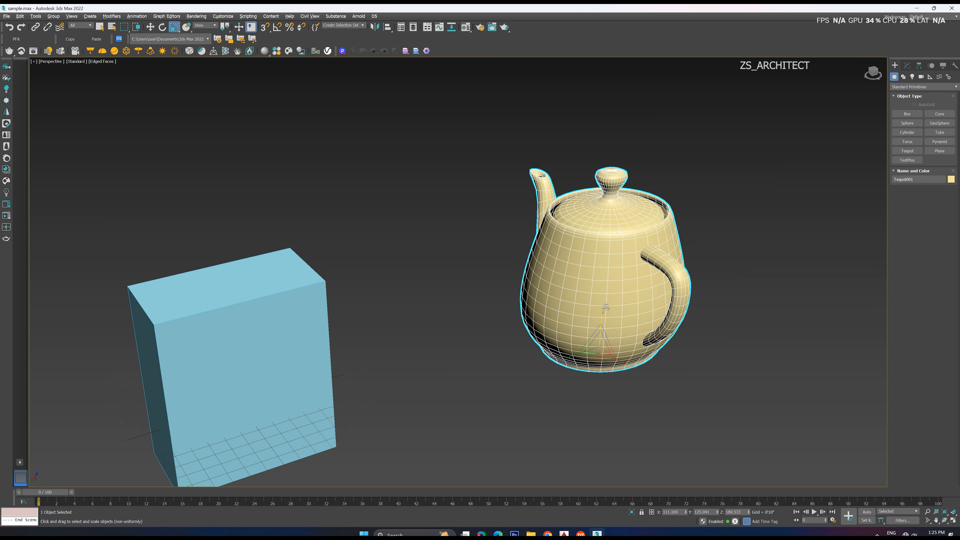
middle_click_drag(644, 301, 561, 324)
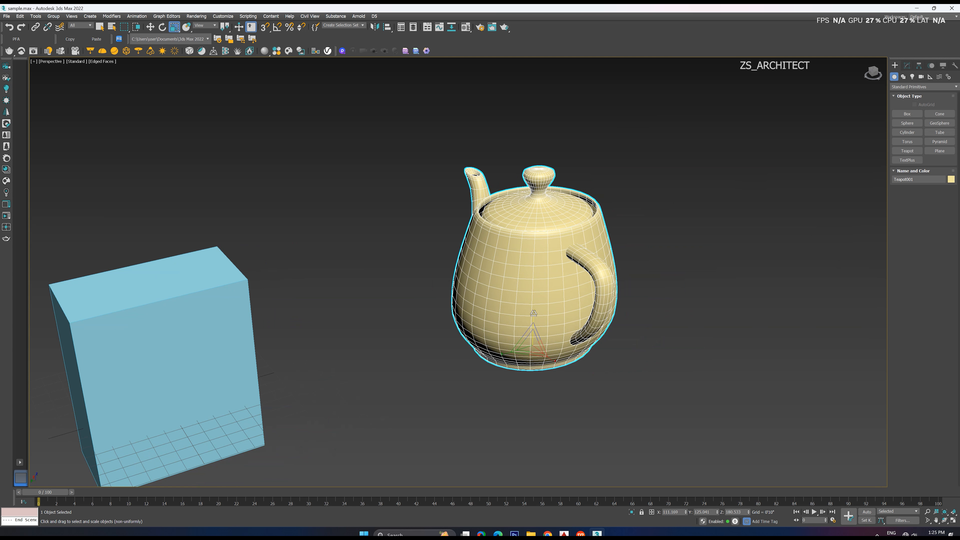
mouse_move(533, 313)
left_mouse_down()
mouse_move(535, 292)
mouse_move(535, 326)
left_mouse_up()
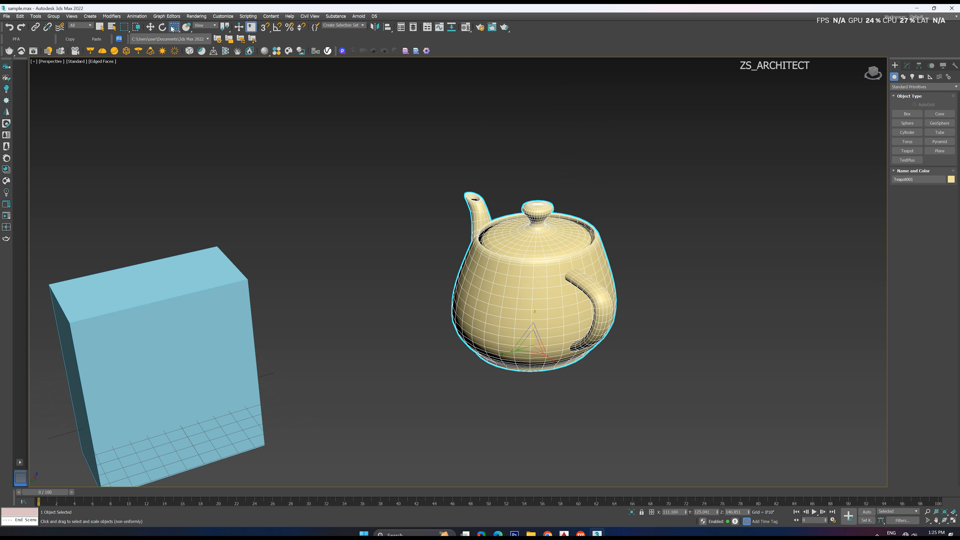
Switch to Select and Squash, stretch the teapot vertically so it narrows sideways, and deselect it
left_click_drag(172, 28, 176, 62)
mouse_move(531, 344)
left_mouse_down()
mouse_move(531, 333)
mouse_move(529, 354)
mouse_move(536, 328)
left_mouse_up()
scroll(610, 333, "down", 5)
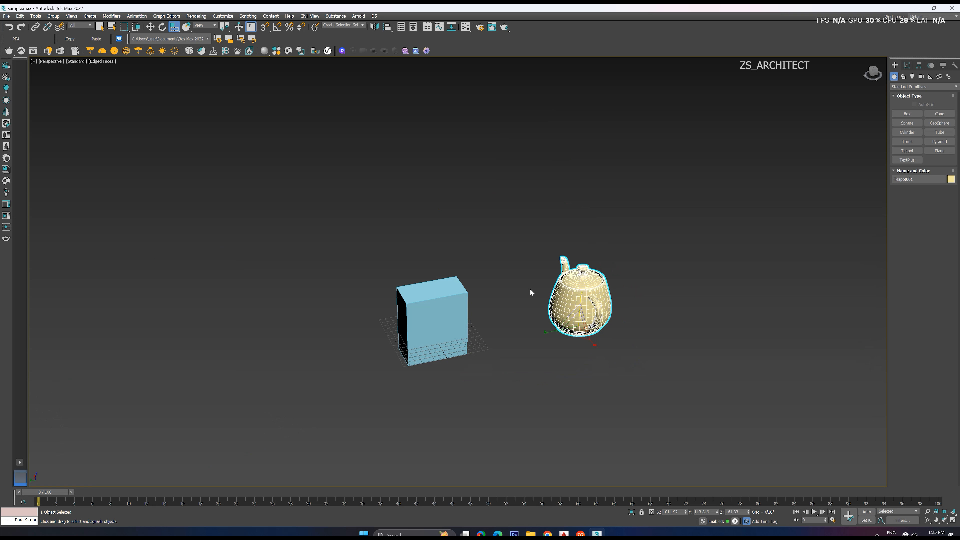
left_click(492, 245)
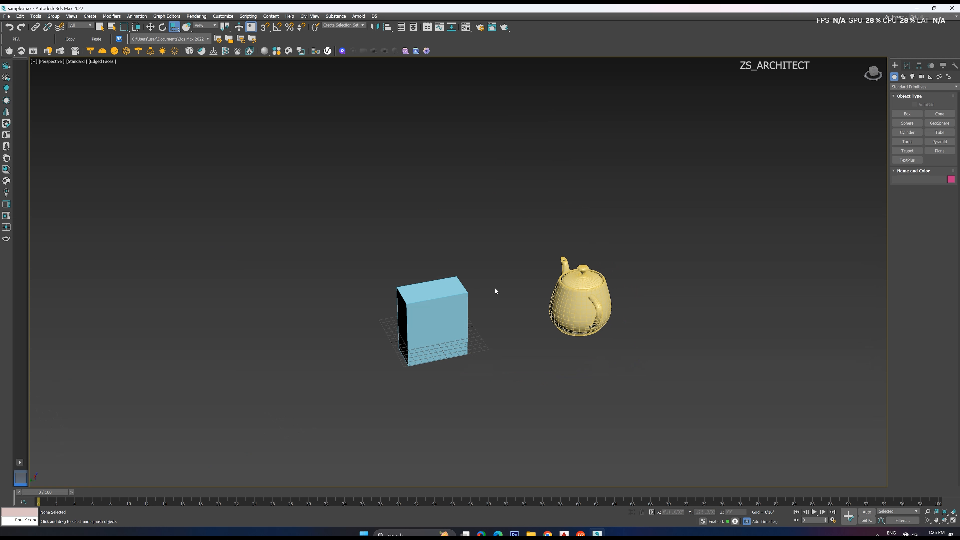
Switch back to uniform scale, select the teapot and set its overall scale to about 141%
middle_click_drag(493, 300, 496, 303, "alt")
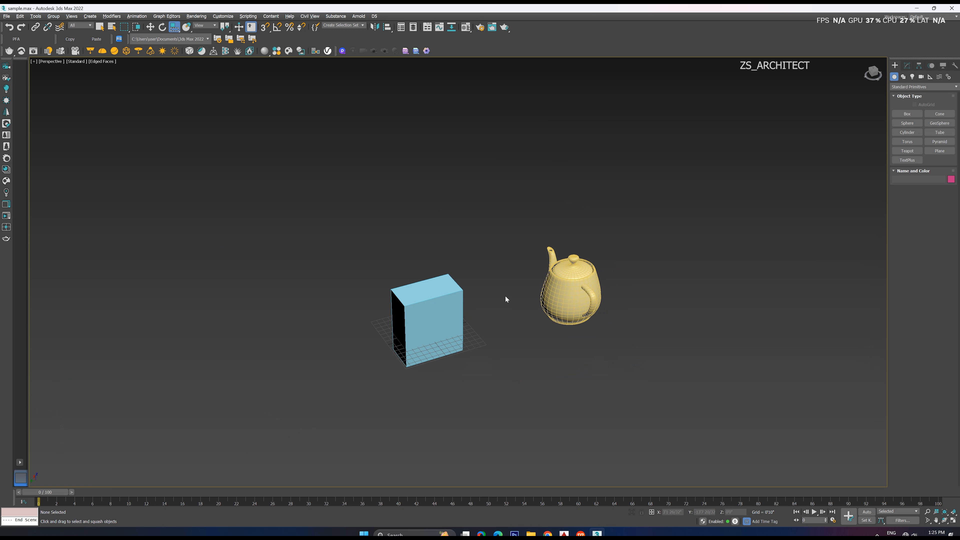
scroll(530, 300, "up", 4)
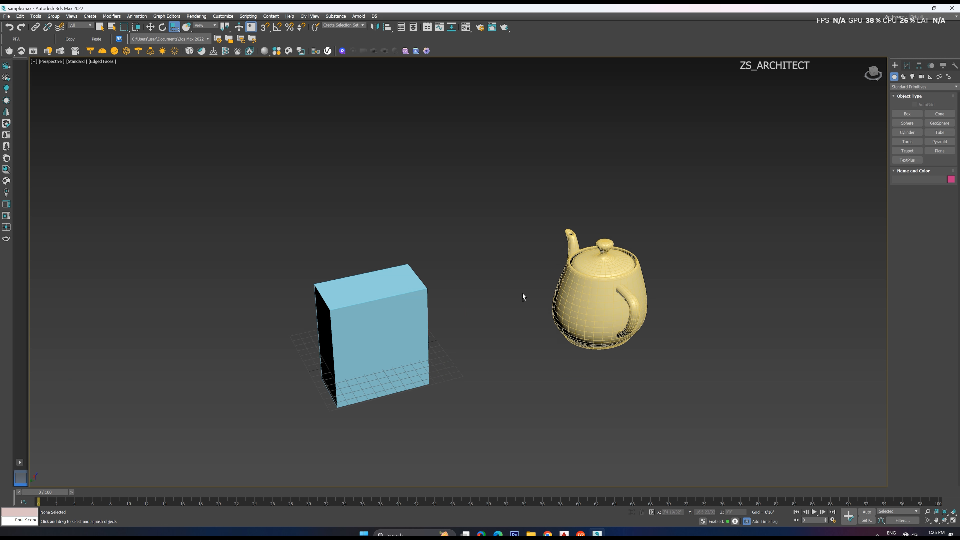
left_click(174, 26)
left_click(176, 39)
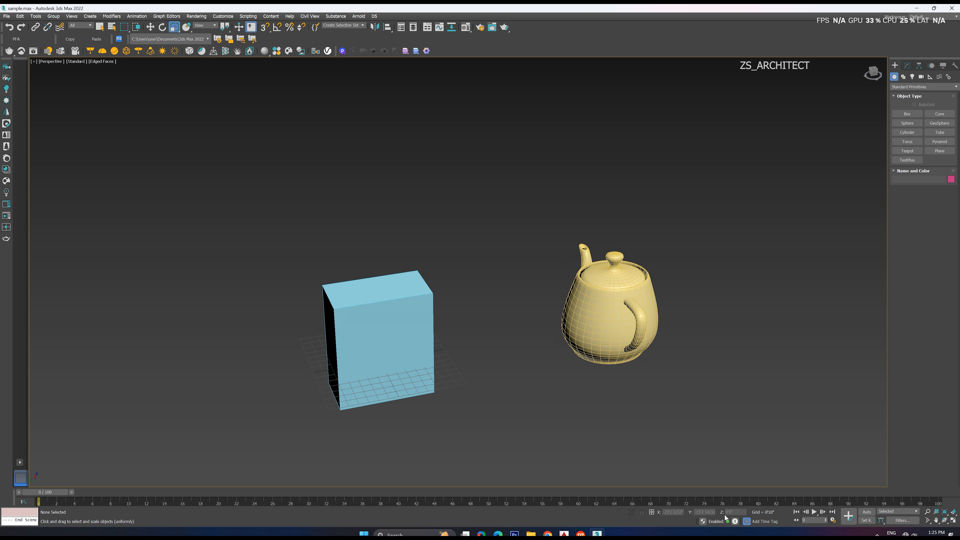
left_click(608, 314)
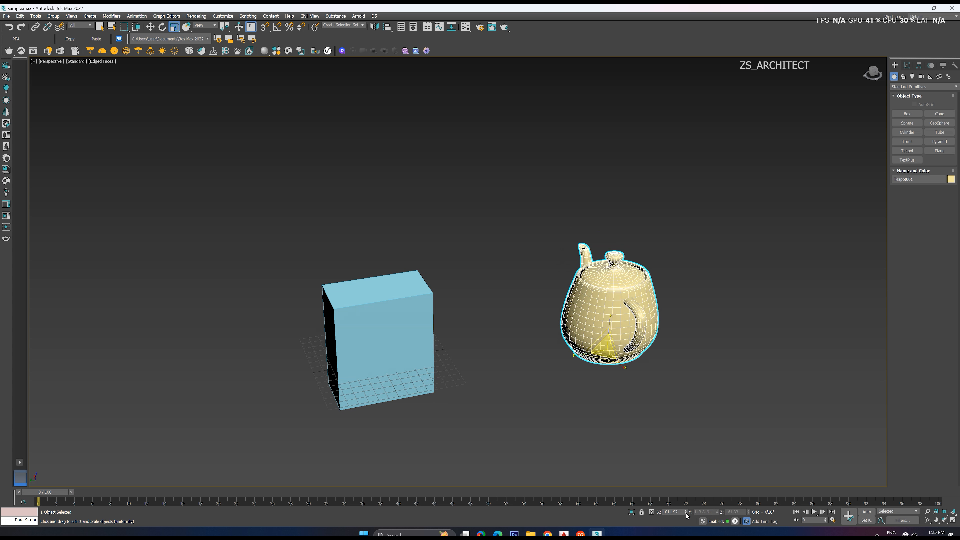
left_click_drag(686, 512, 678, 439)
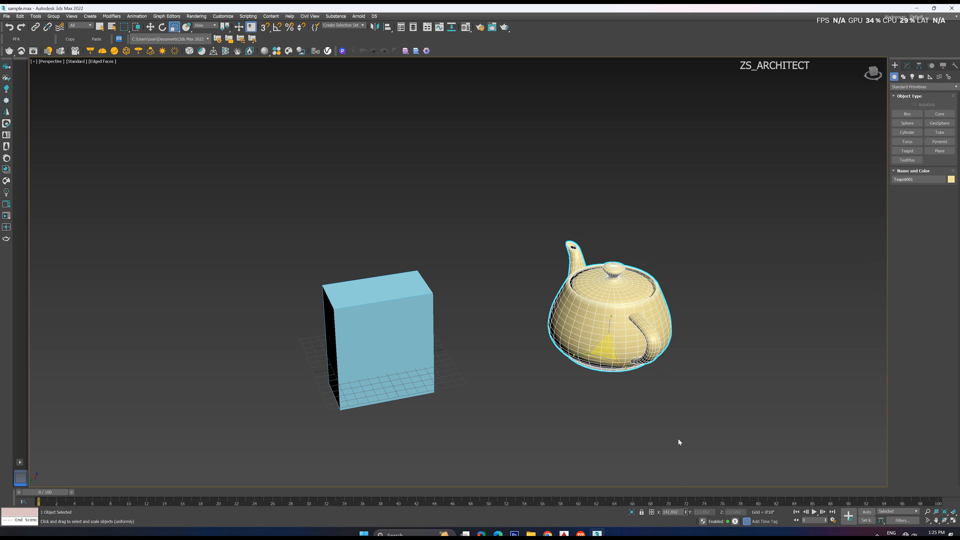
Switch to non-uniform scale and enlarge the teapot to about 157% in X and Y and 179% in Z
left_click(175, 28)
left_click(176, 50)
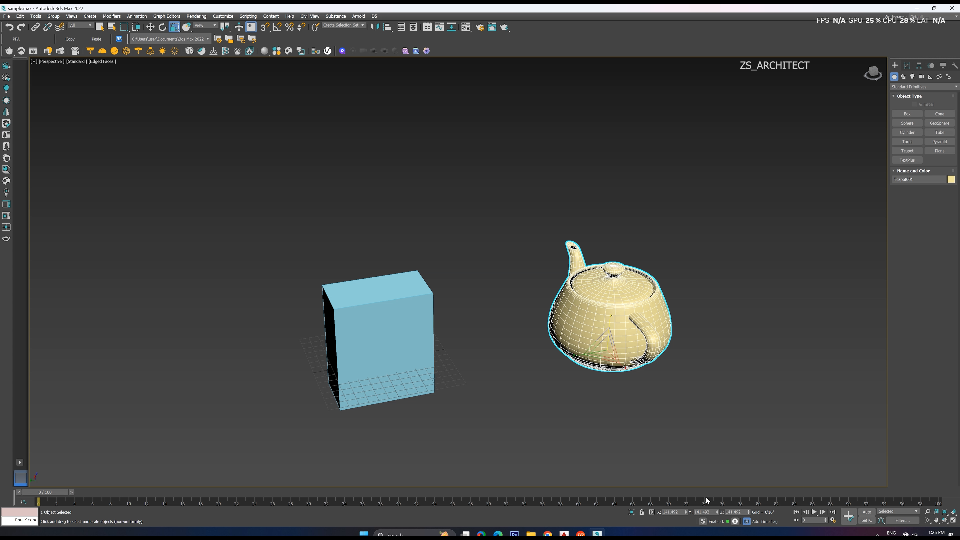
left_click_drag(717, 513, 685, 469)
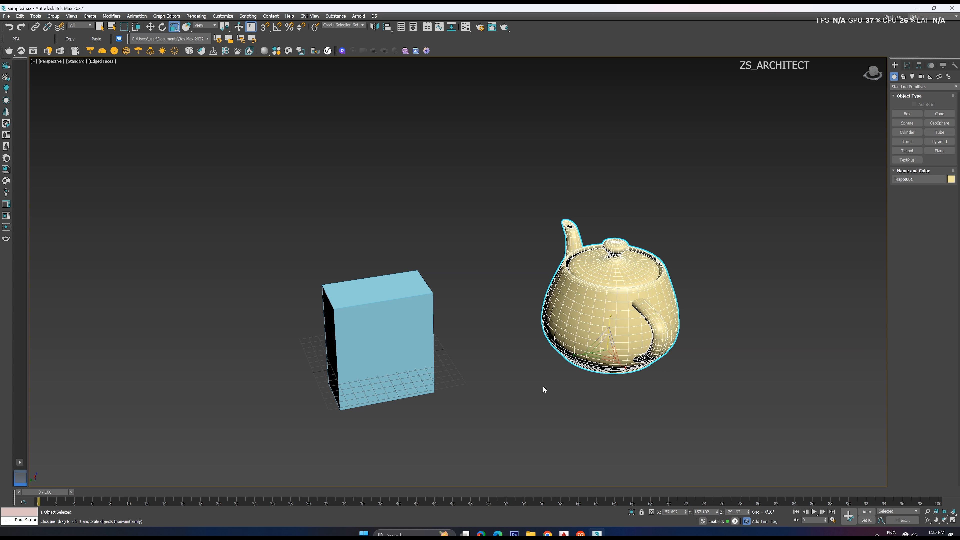
Select the box and the teapot together and delete both
scroll(543, 386, "down", 10)
left_click_drag(647, 313, 389, 413)
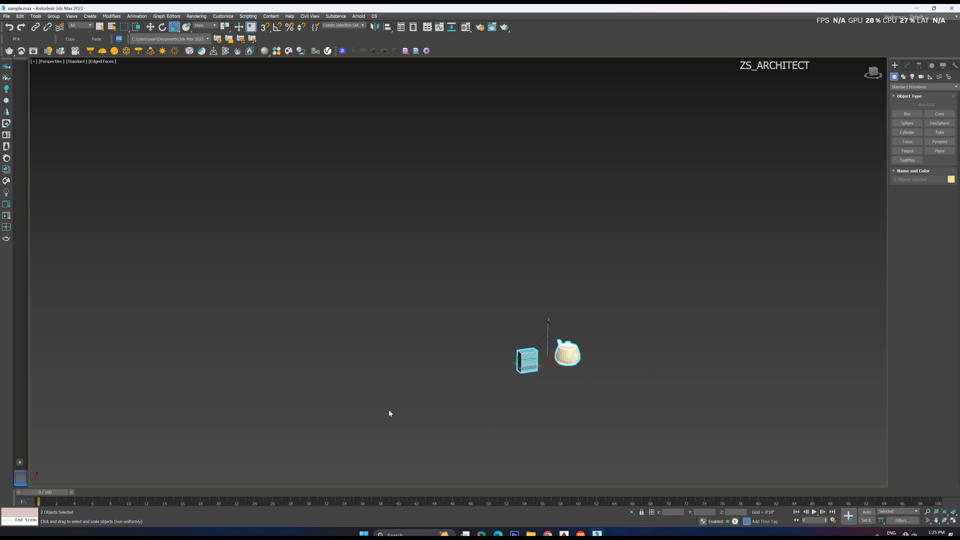
key("Delete")
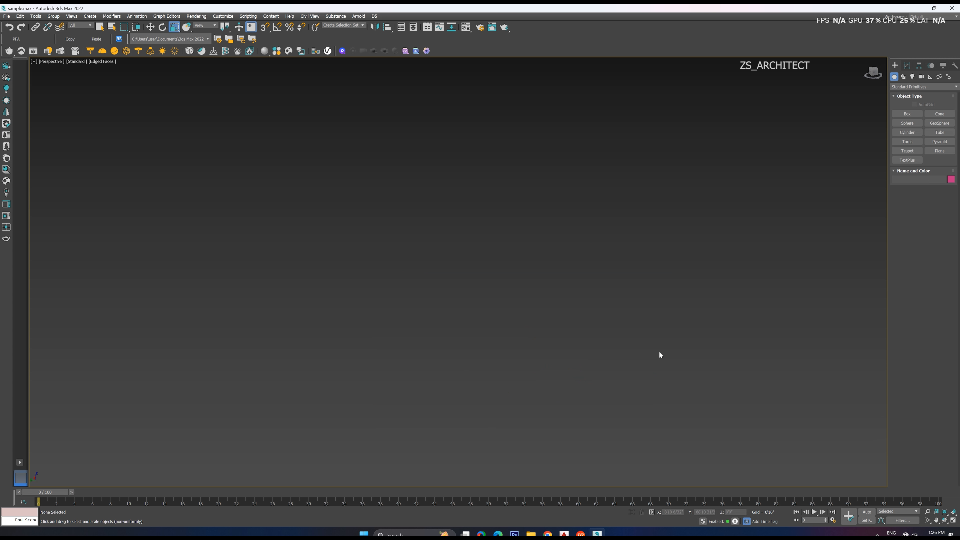
Create a tall, narrow box with a small rectangular base just behind the grid's centre in the perspective view
left_click(905, 113)
key("z")
key("g")
middle_click_drag(461, 214, 463, 226, "alt")
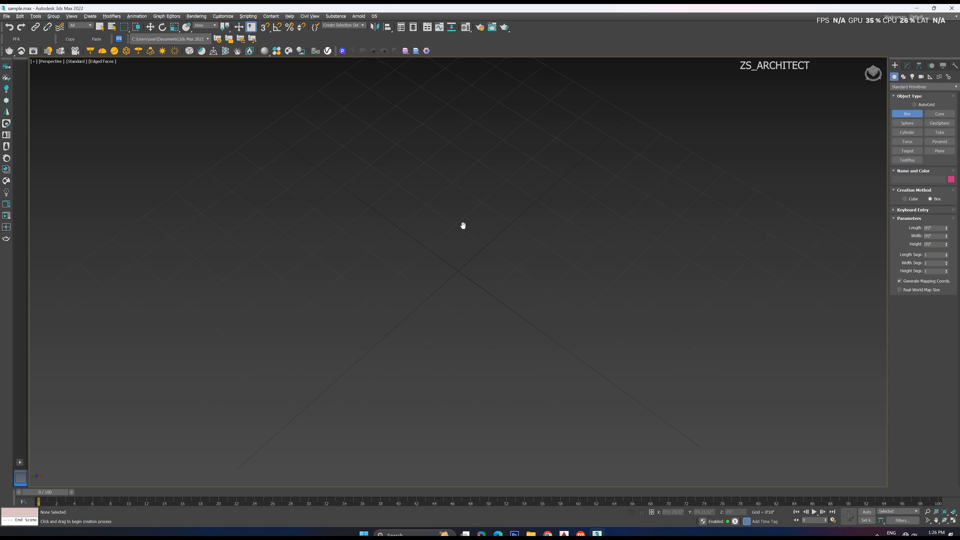
left_click_drag(451, 220, 470, 244)
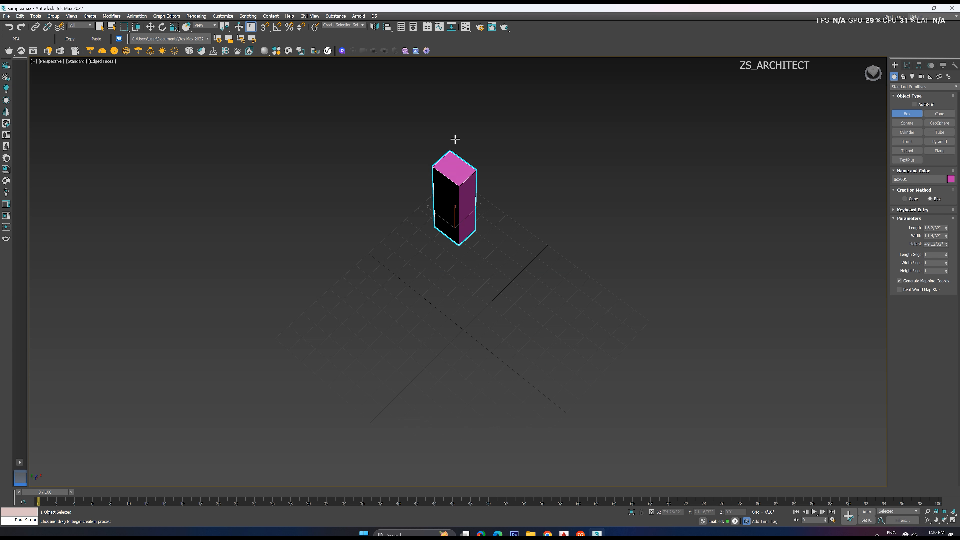
left_click(453, 124)
Clone the box along its negative X axis as two evenly spaced copies using the Copy option, and deselect everything
scroll(474, 242, "down", 5)
key("w")
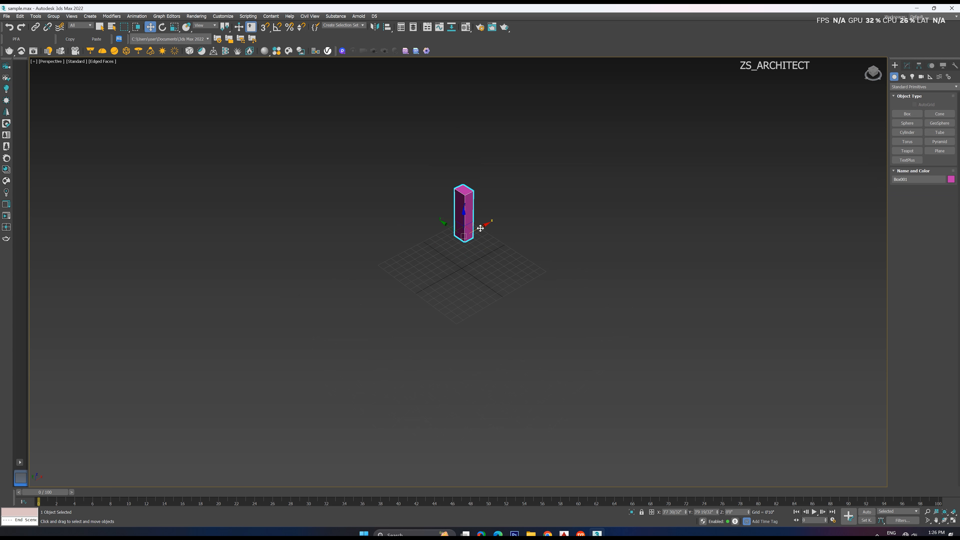
left_click_drag(480, 229, 457, 240, "shift")
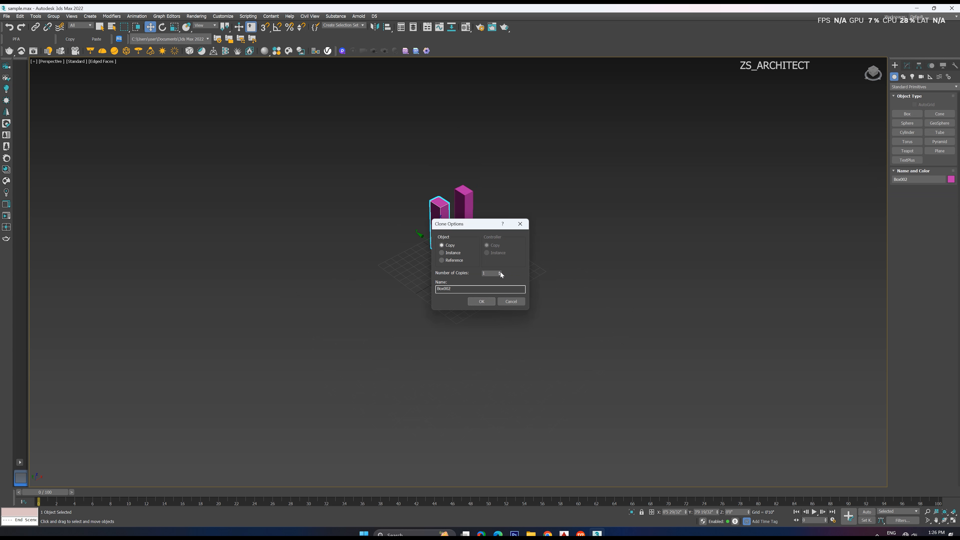
left_click(492, 299)
left_click(494, 229)
scroll(494, 230, "up", 3)
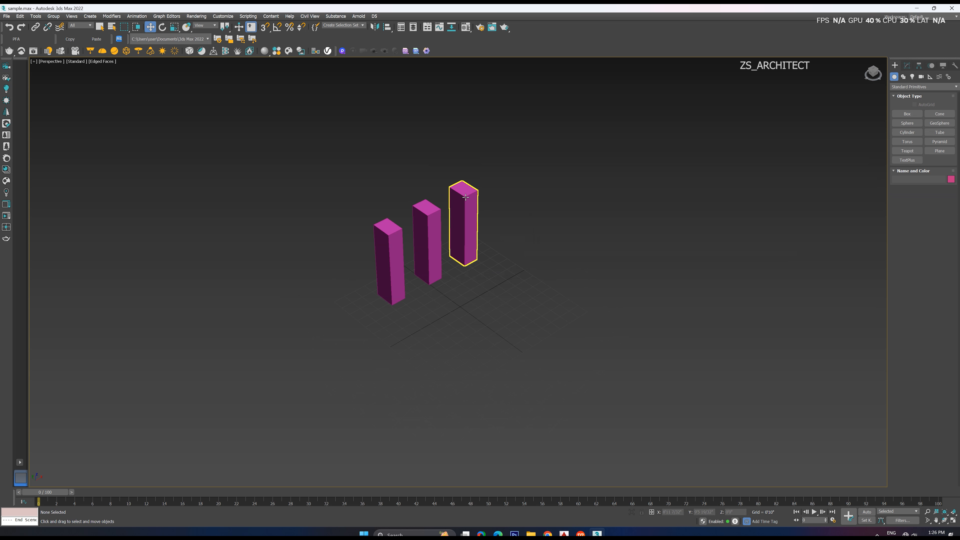
Change the object colour of the original box at the back of the row to blue
left_click(464, 227)
left_click(951, 181)
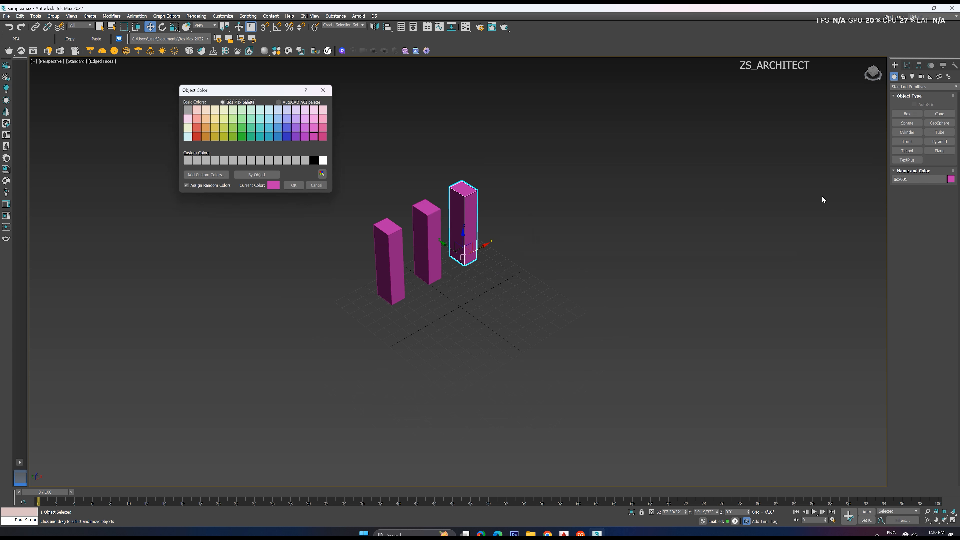
left_click(287, 127)
left_click(293, 185)
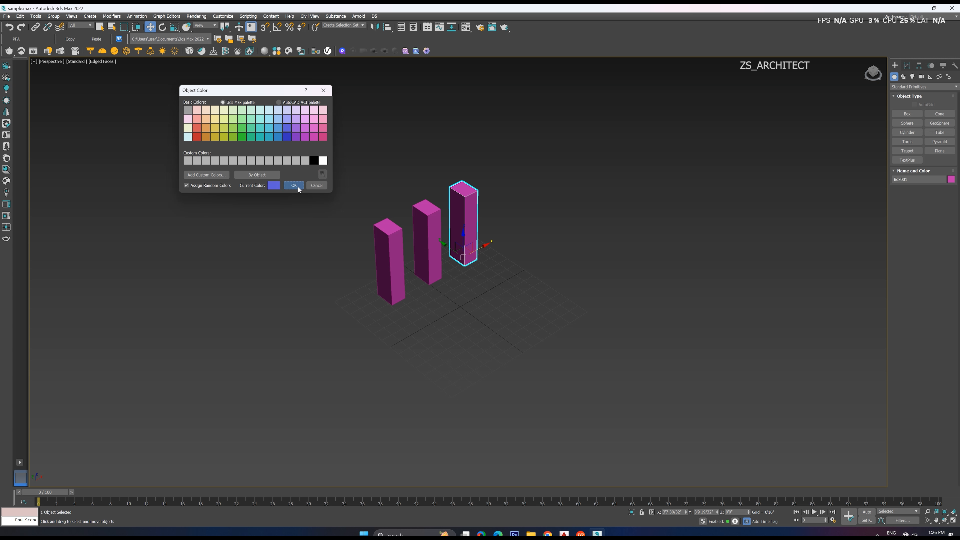
Change the object colour of the front box in the row to light blue and deselect it
left_click(389, 261)
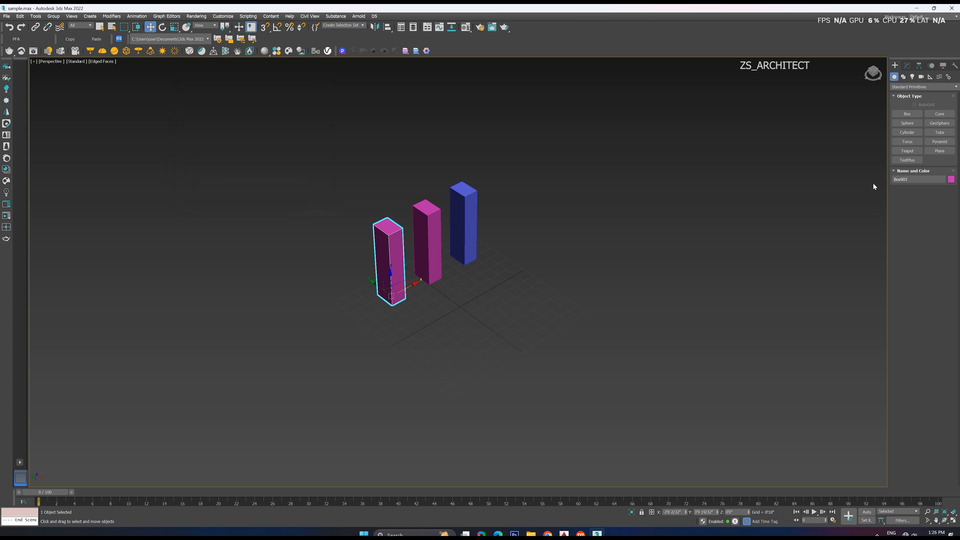
left_click(951, 180)
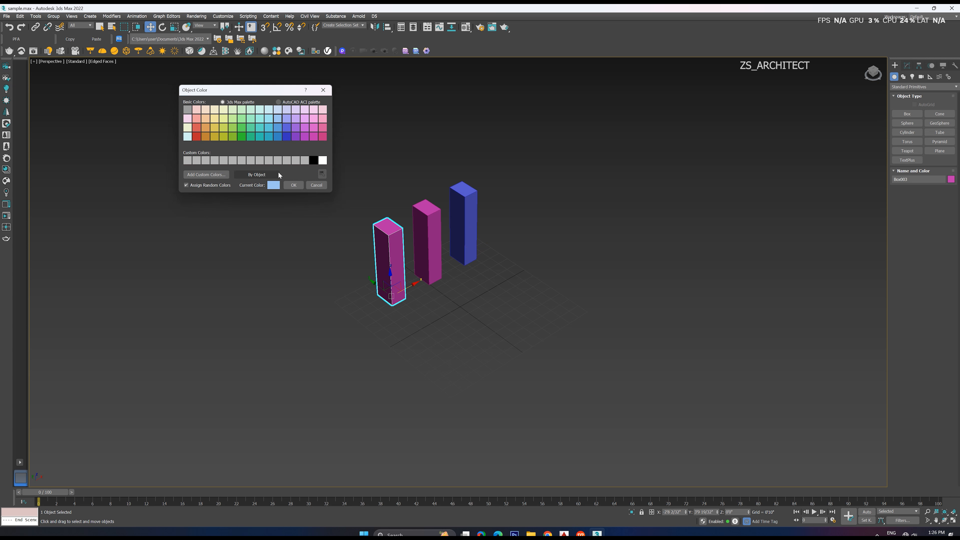
left_click(293, 185)
left_click(571, 279)
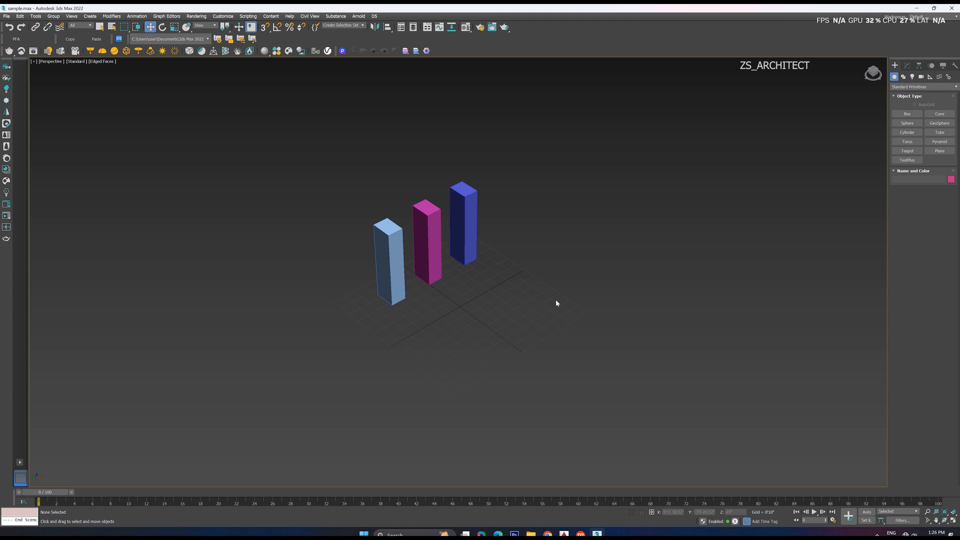
Clone the blue box along its Y axis, away from the row, as three evenly spaced copies using the Copy option
middle_click_drag(543, 294, 543, 293, "alt")
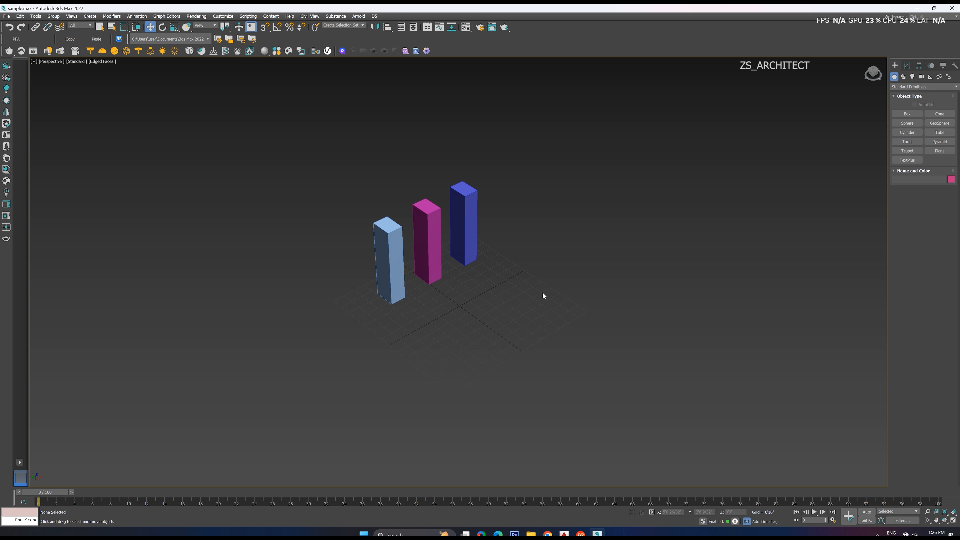
middle_click_drag(540, 257, 474, 282)
left_click(464, 247)
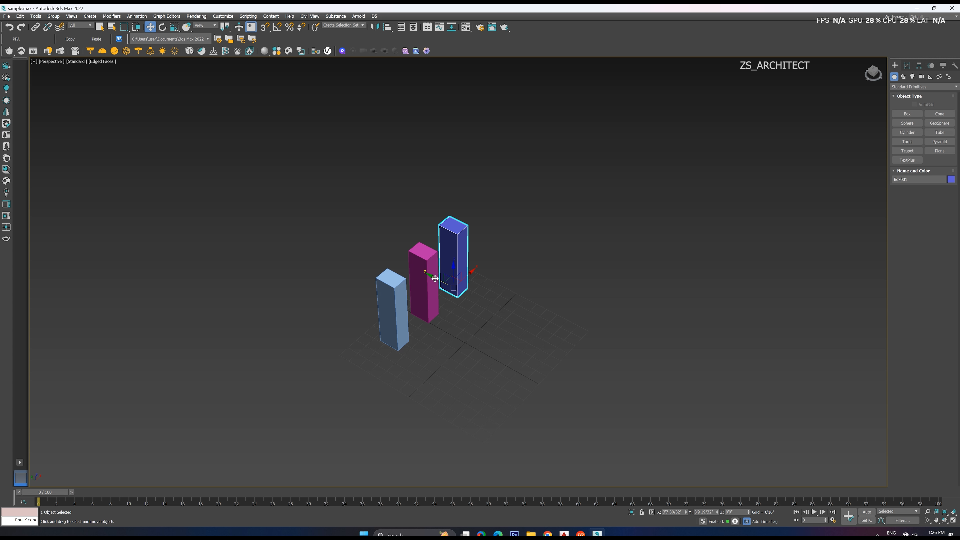
left_click_drag(433, 278, 480, 309, "shift")
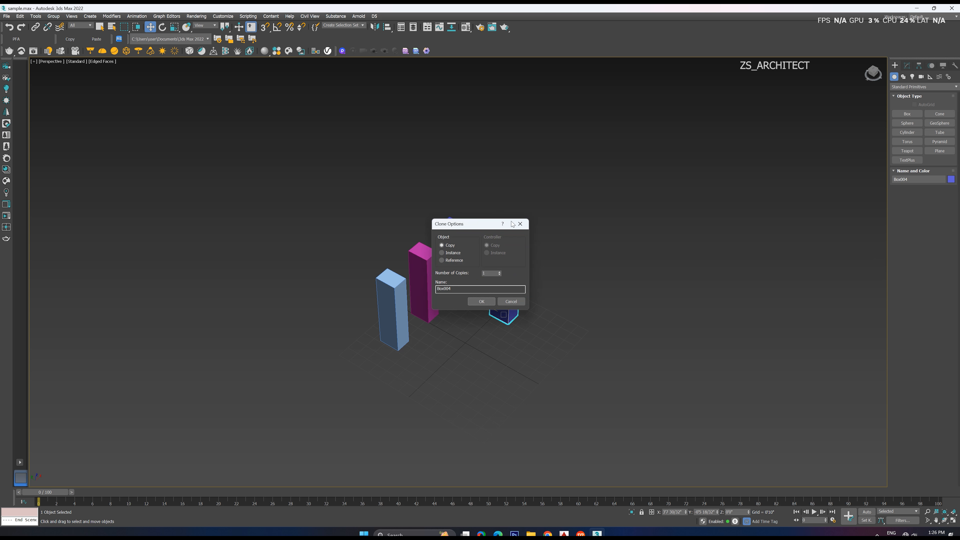
left_click_drag(451, 225, 610, 234)
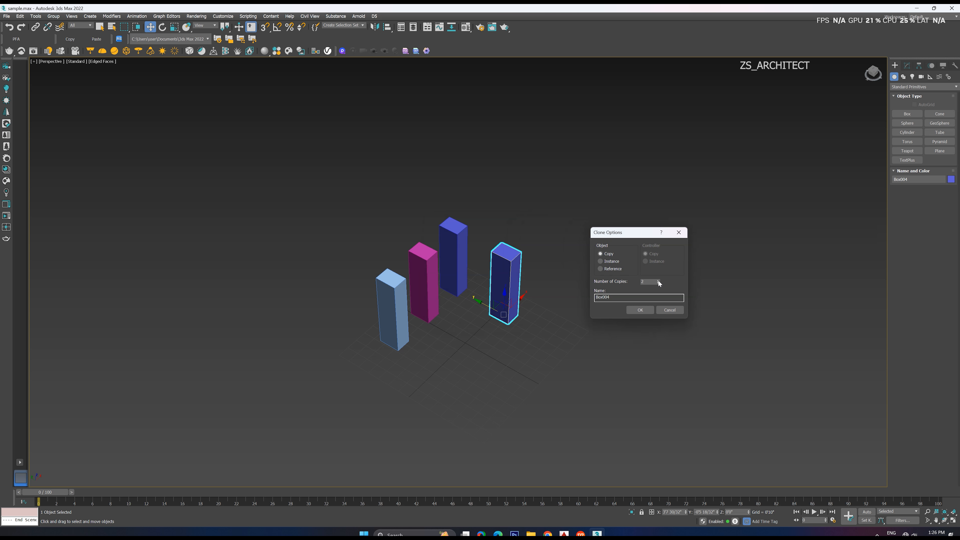
left_click(646, 310)
Select the magenta box between the light blue box and the original blue box
middle_click_drag(612, 325, 473, 295, "alt")
left_click(453, 279)
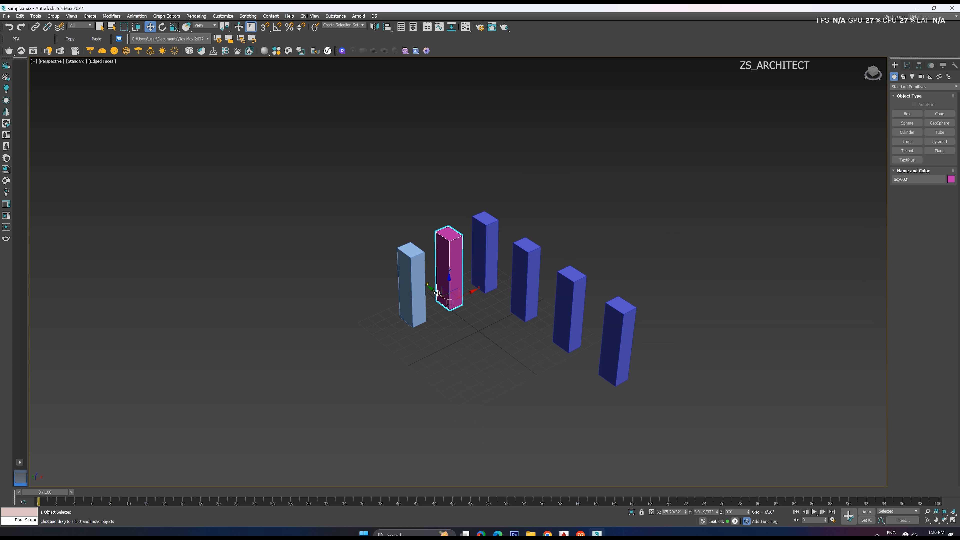